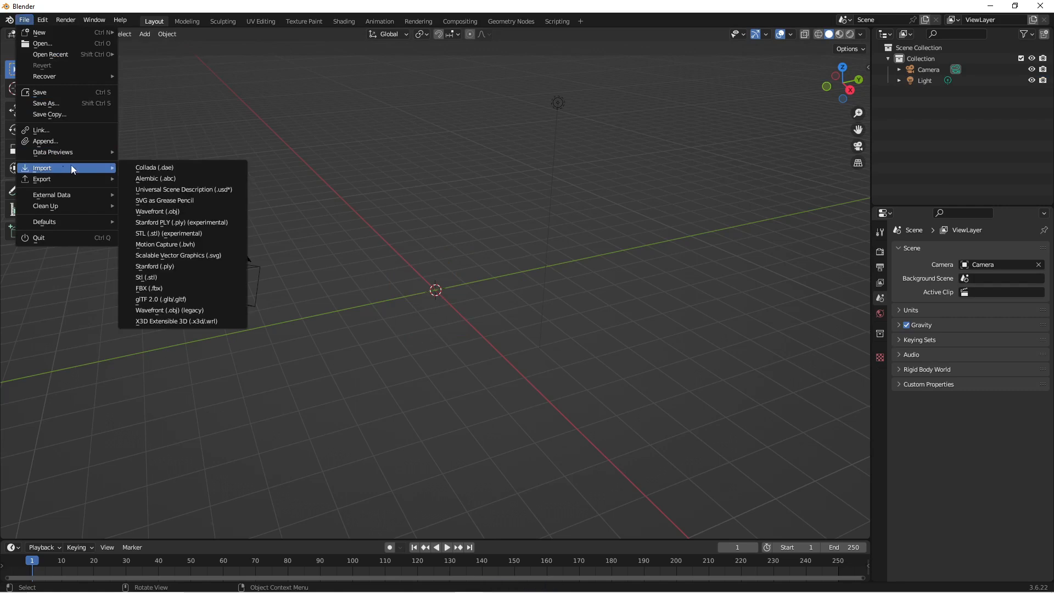
Import the glTF 2.0 model Dagda Icefury 40.glb from the Taleweaver folder.
click(148, 300)
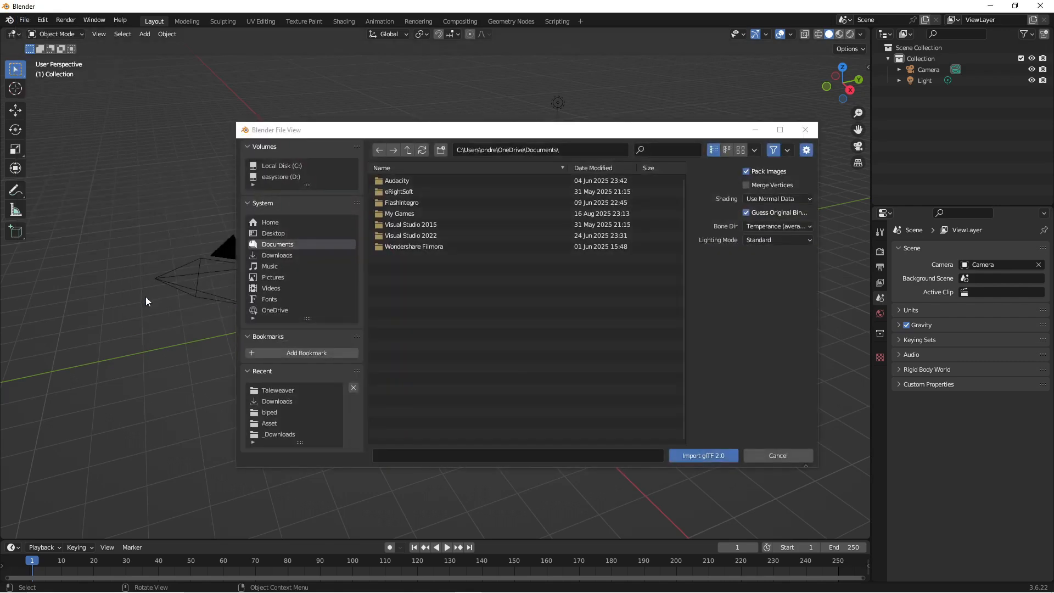
click(293, 391)
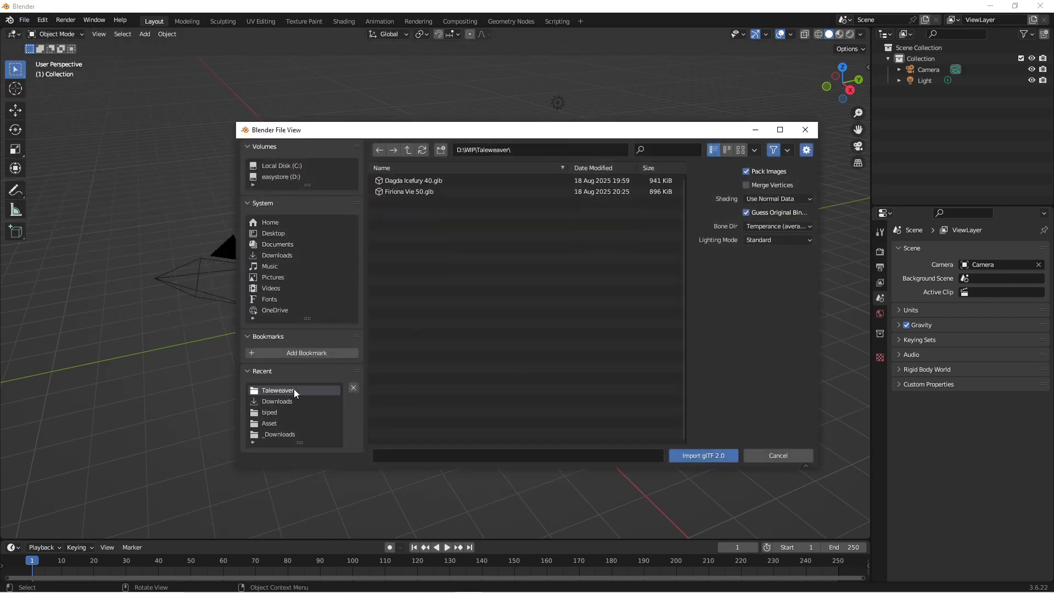
click(426, 184)
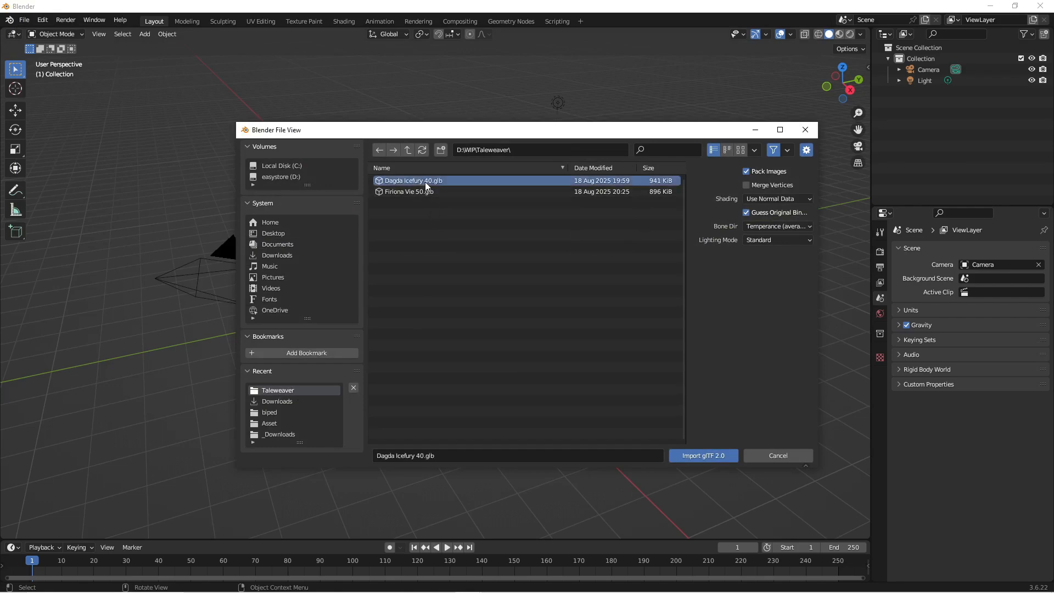
click(691, 455)
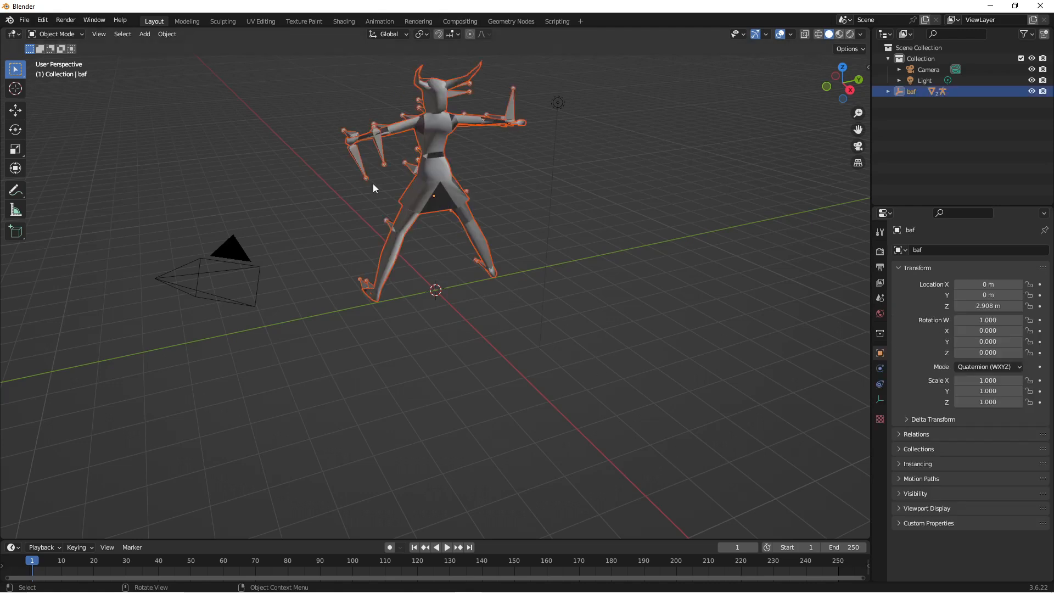
Show the imported character with Material Preview shading from the Front viewpoint.
click(840, 37)
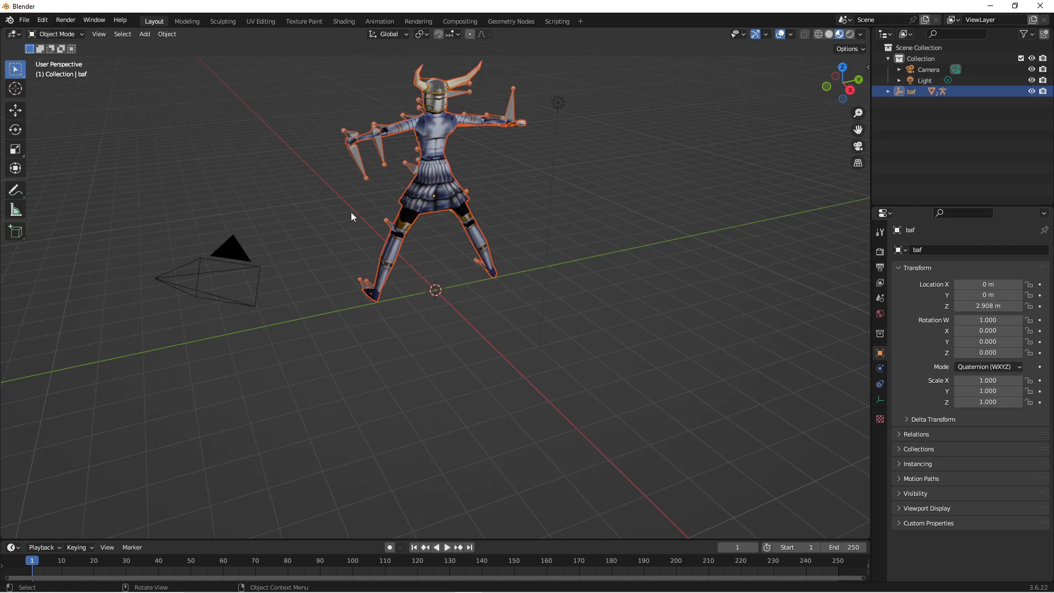
click(98, 35)
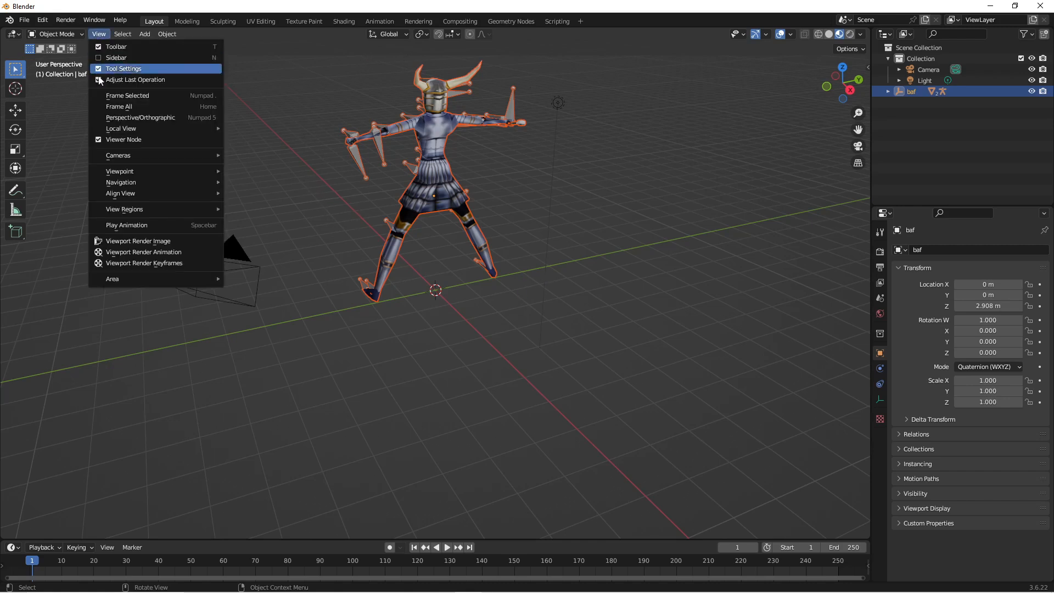
mouse_move(114, 172)
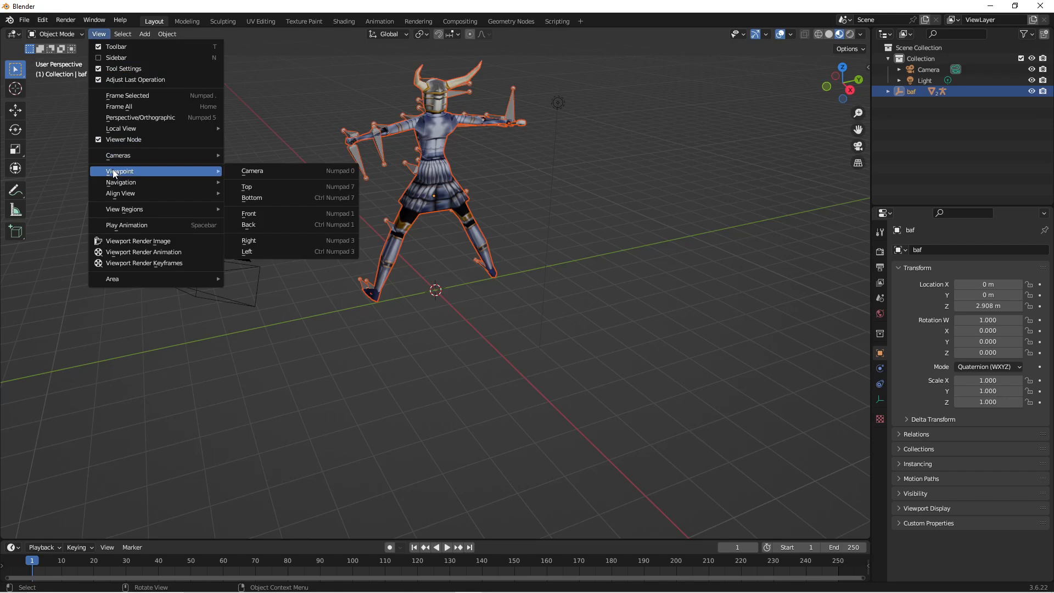
click(256, 214)
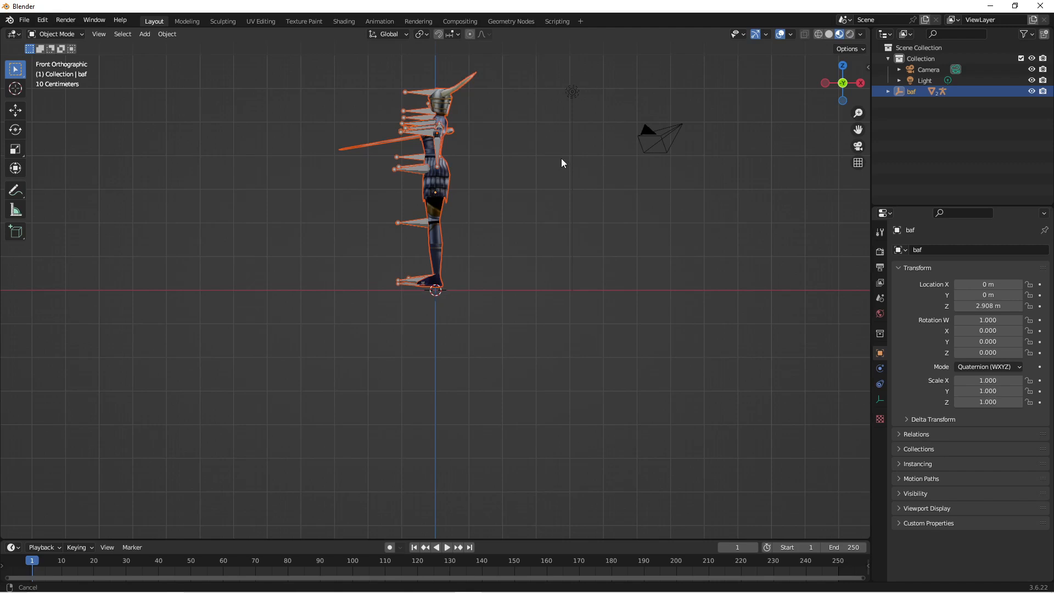
shift+middle_drag(562, 159, 564, 257)
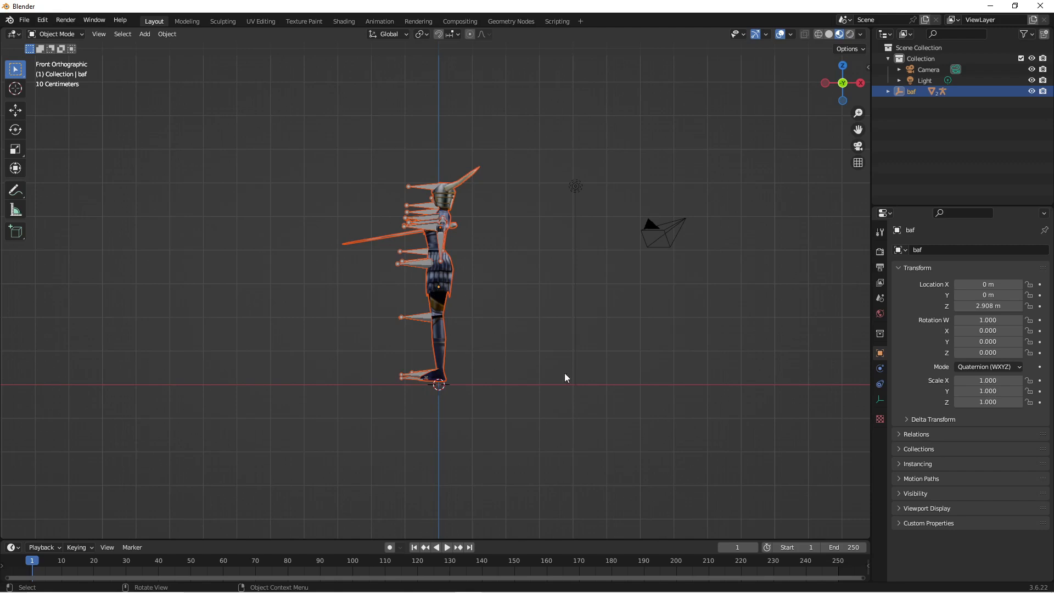
Generate the Material Combiner's material list for the character and create the combined texture atlas in the Taleweaver folder.
key(n)
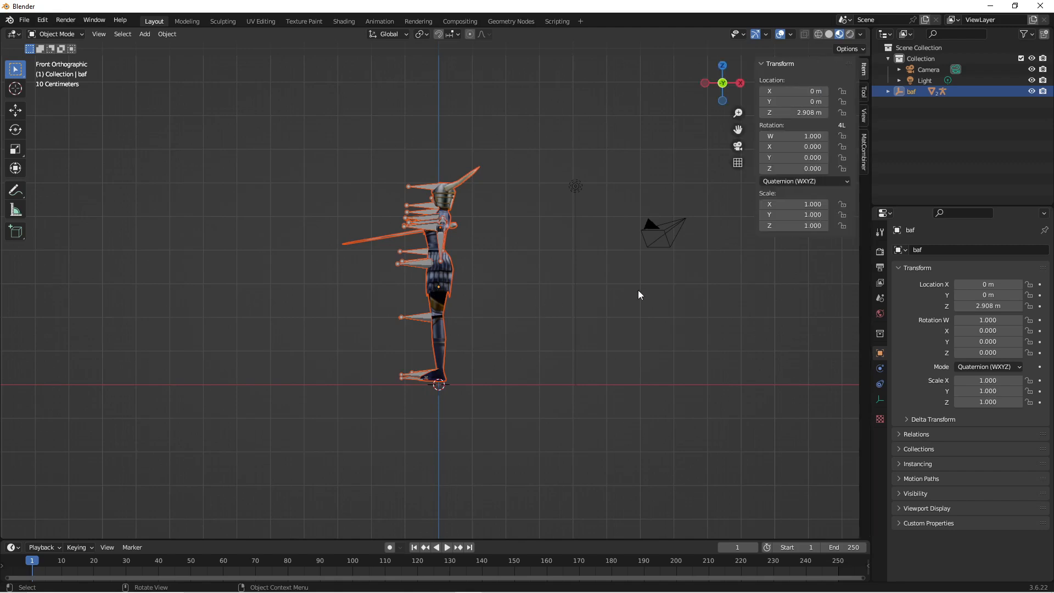
click(864, 155)
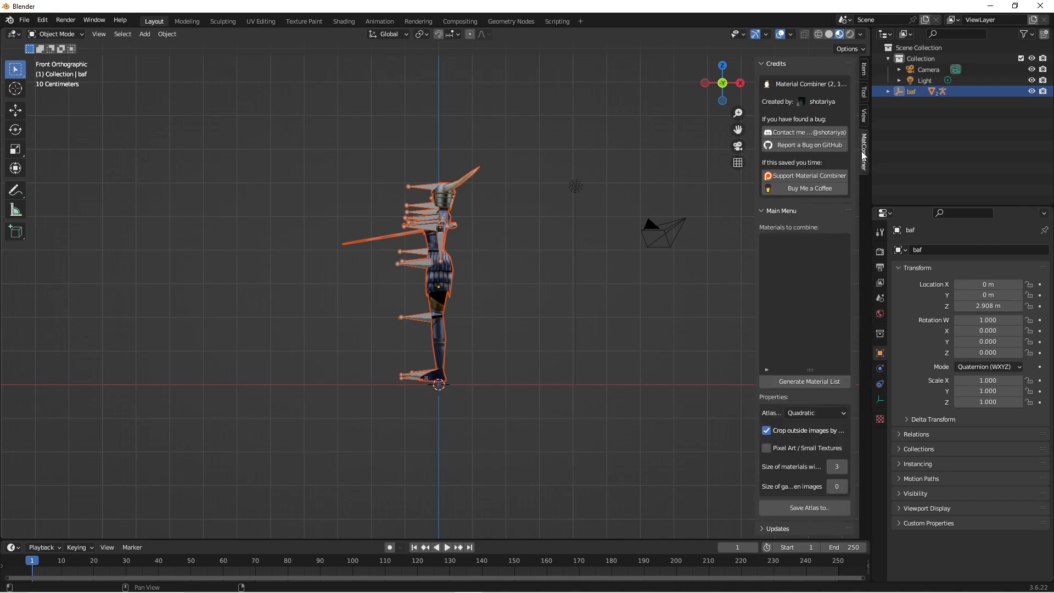
click(443, 279)
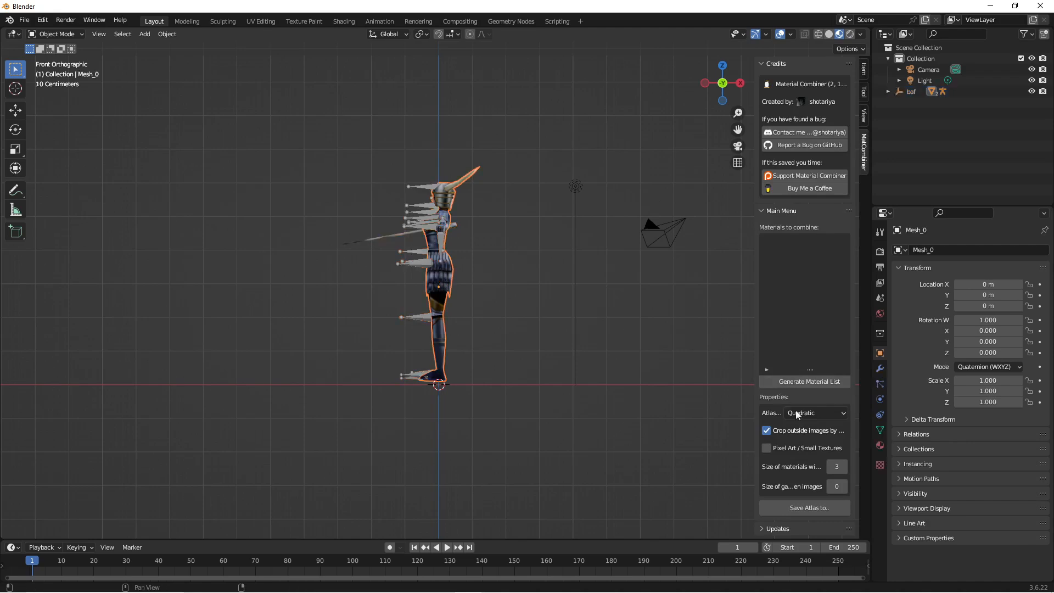
click(818, 386)
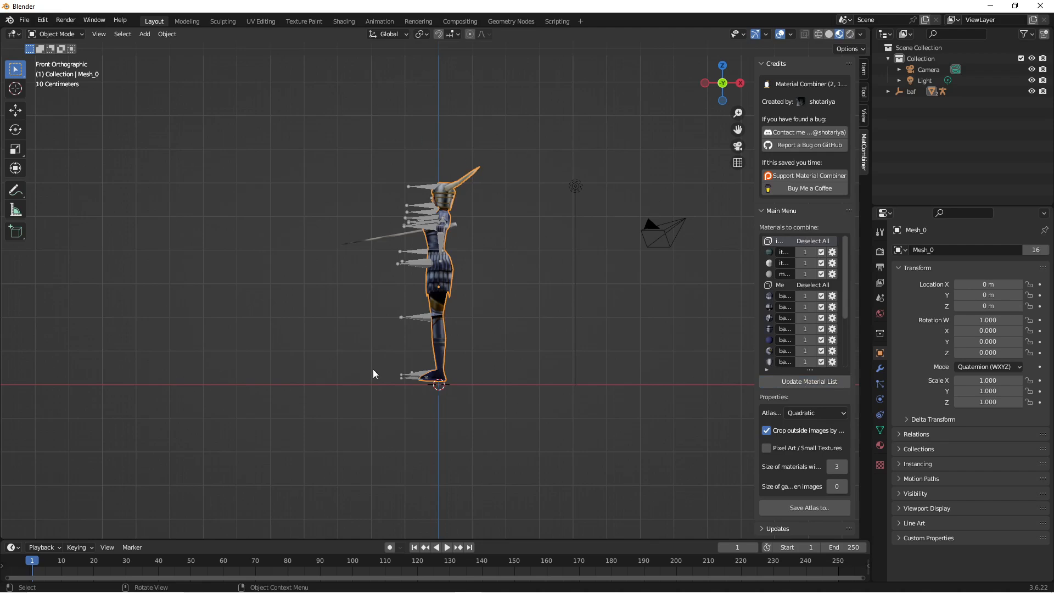
click(816, 509)
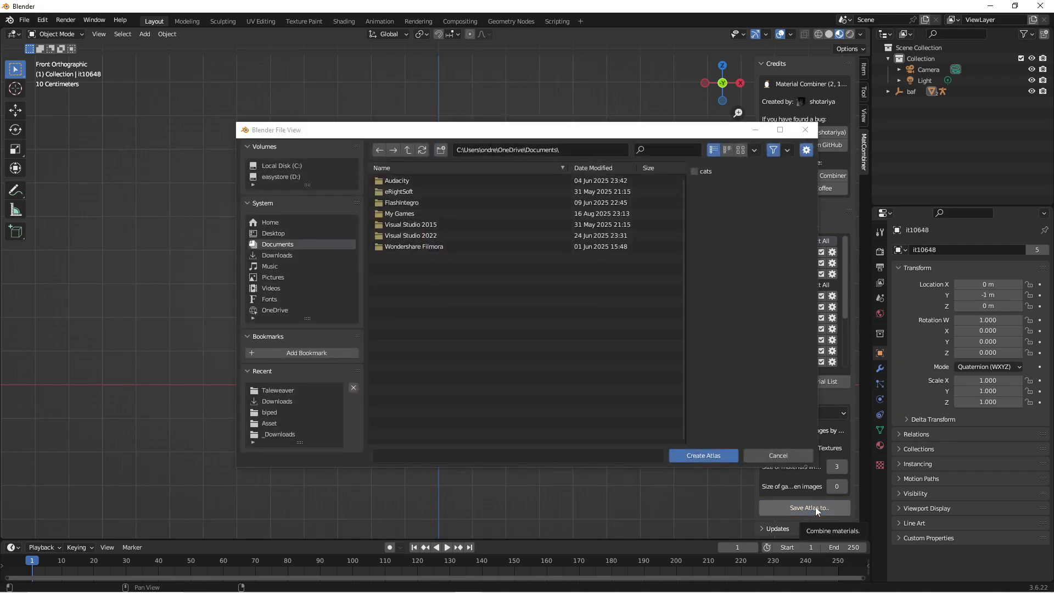
click(295, 392)
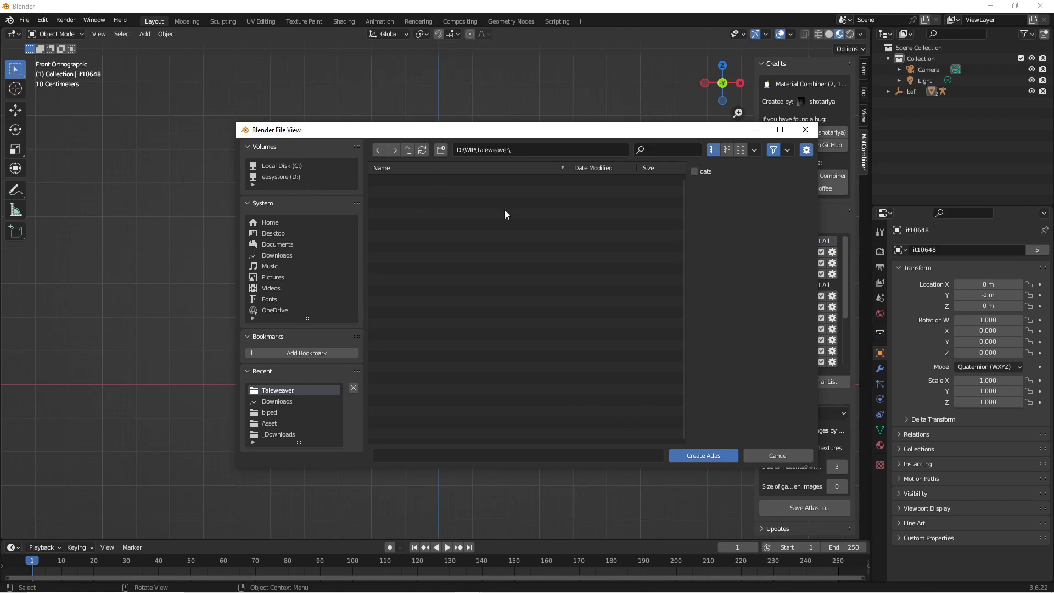
click(696, 456)
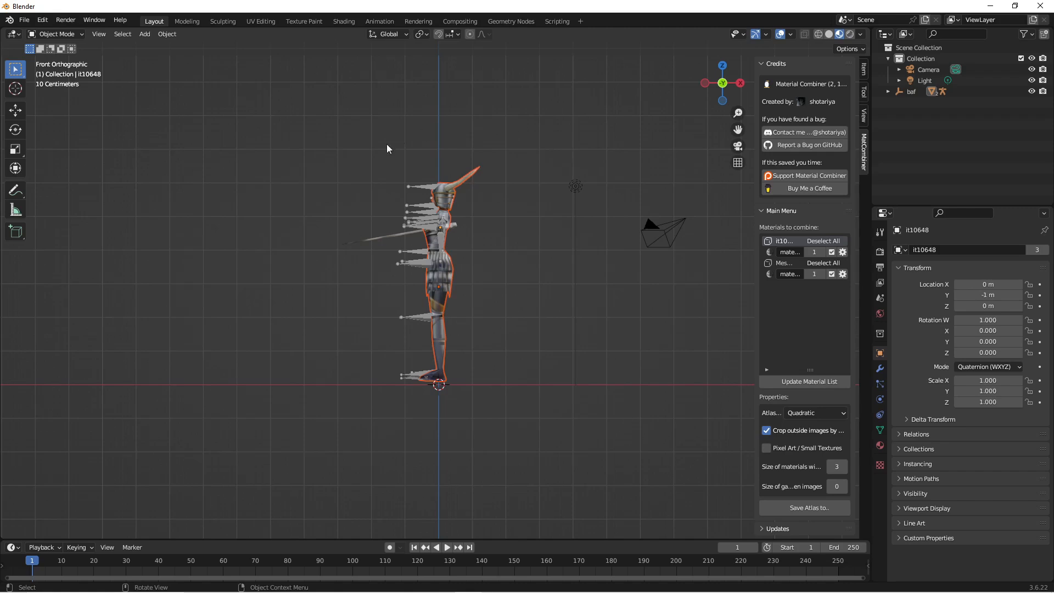
Change the timeline area to the Nonlinear Animation editor and enlarge it to show the animation tracks.
middle_drag(526, 273, 659, 268)
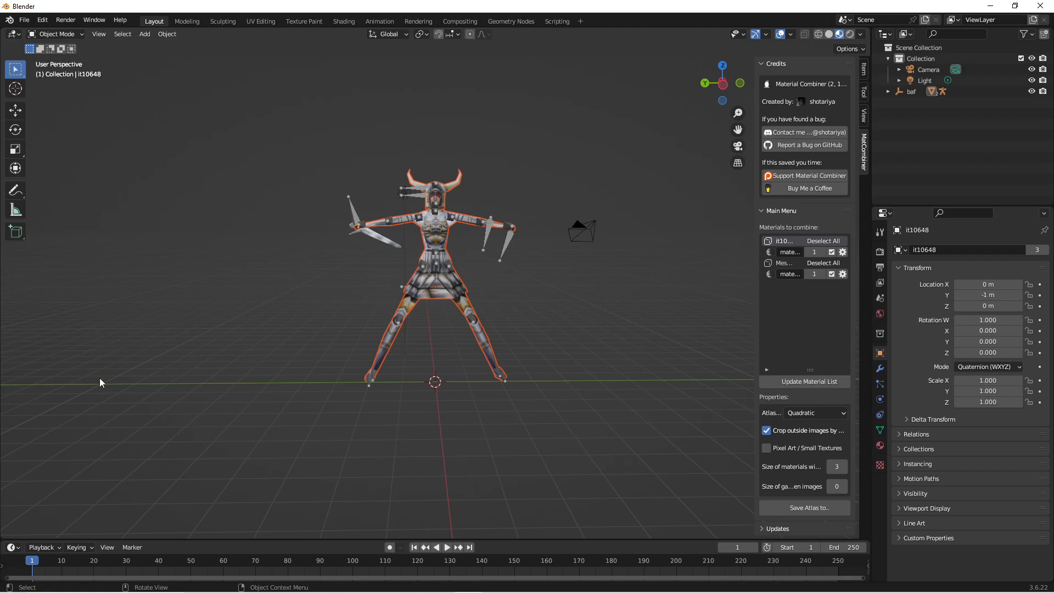
click(17, 550)
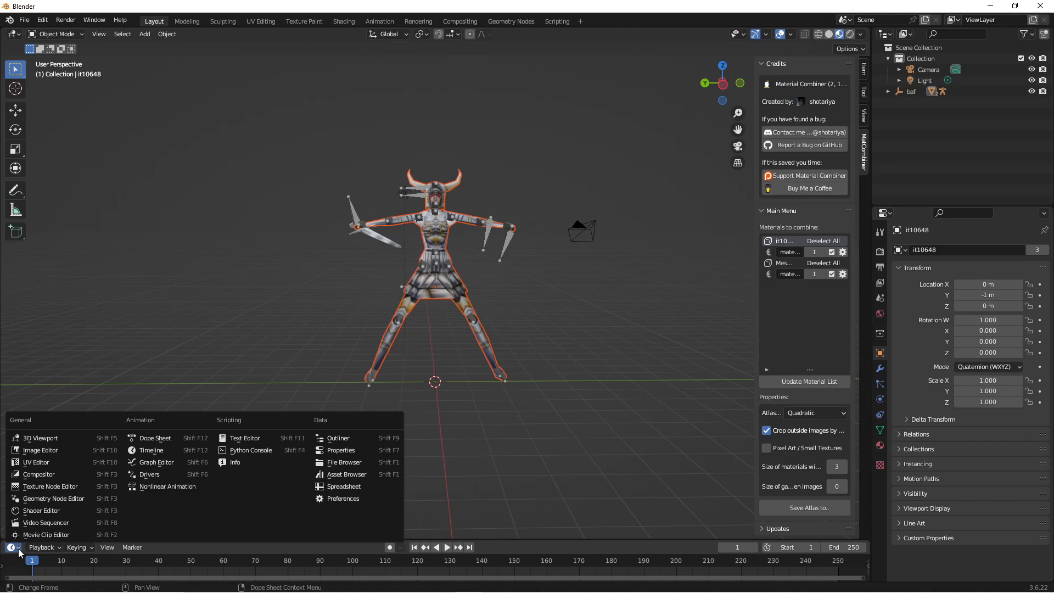
click(166, 486)
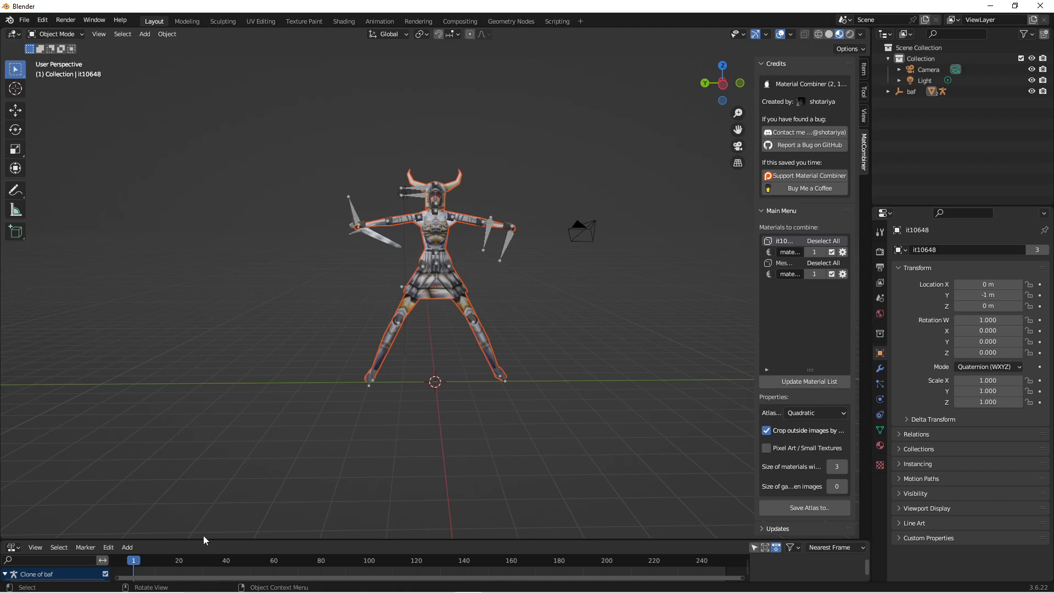
drag(203, 537, 226, 333)
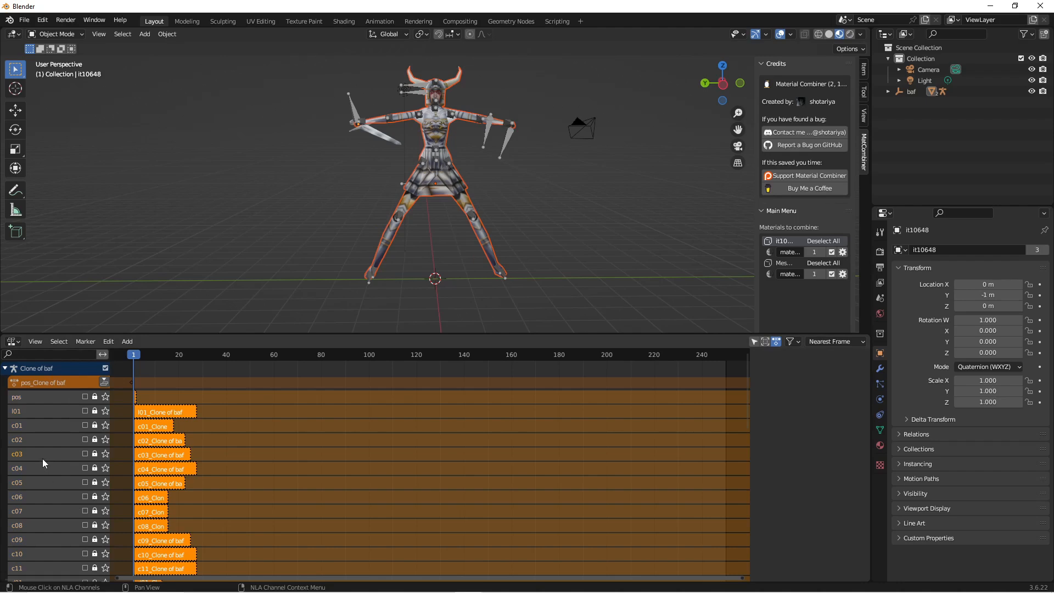
Enable the c03 animation track, enter tweak mode on its strip, and pose the character at frame 18.
click(86, 454)
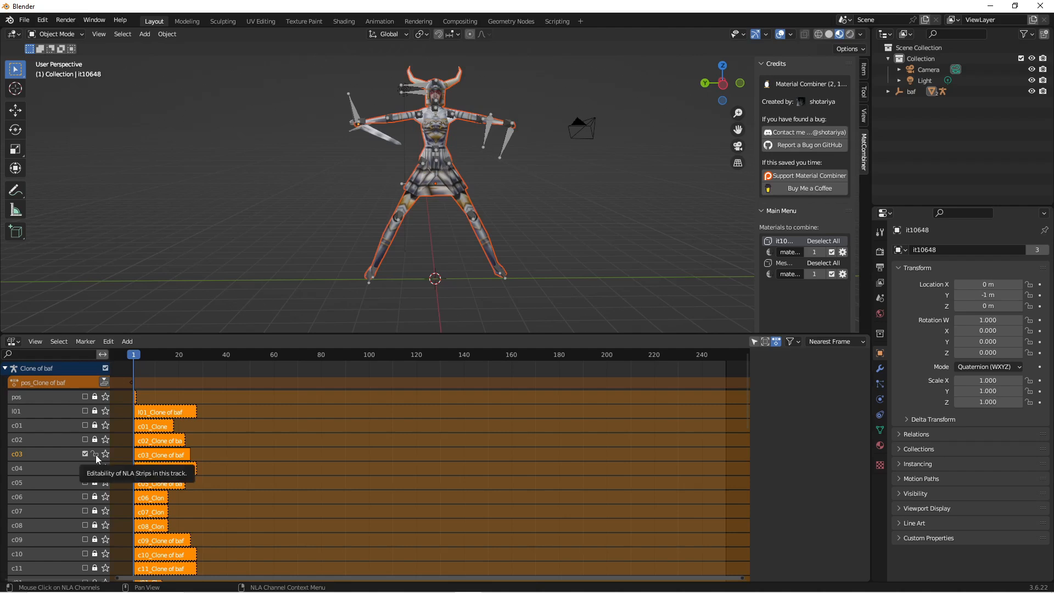
key(n)
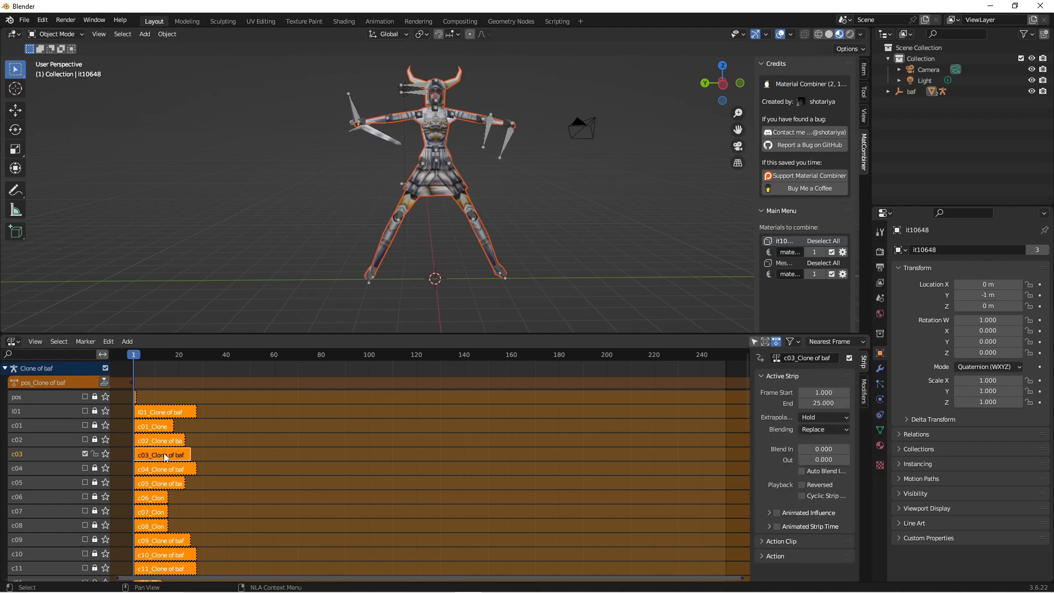
click(164, 455)
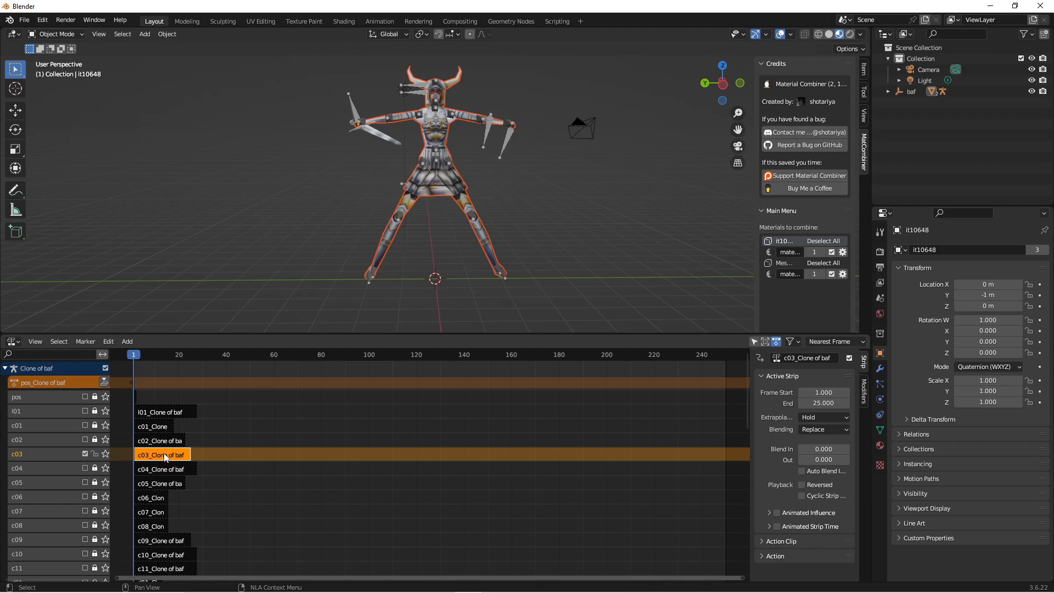
key(Tab)
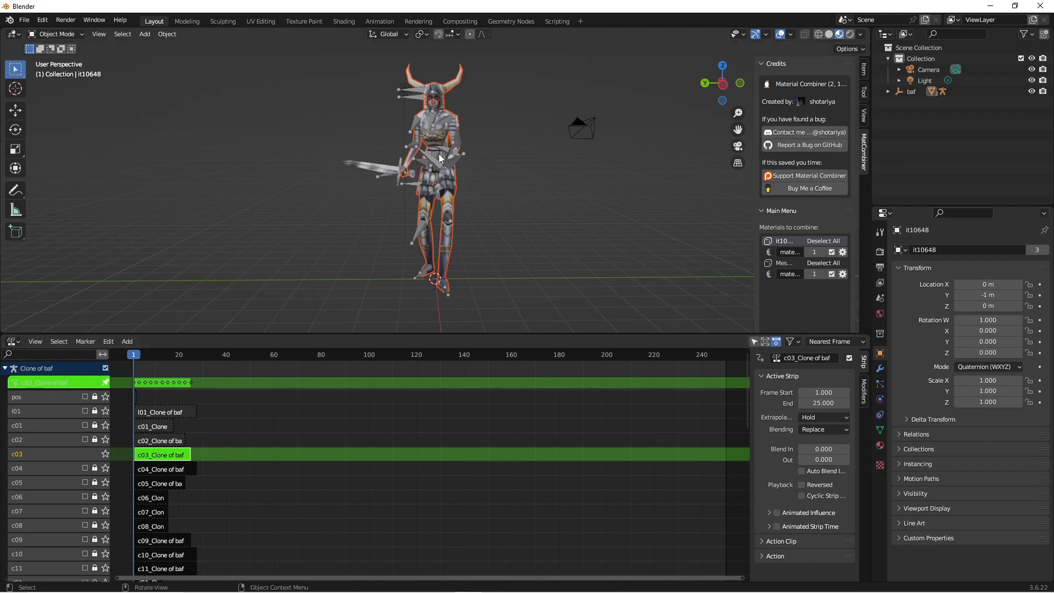
middle_drag(438, 168, 492, 174)
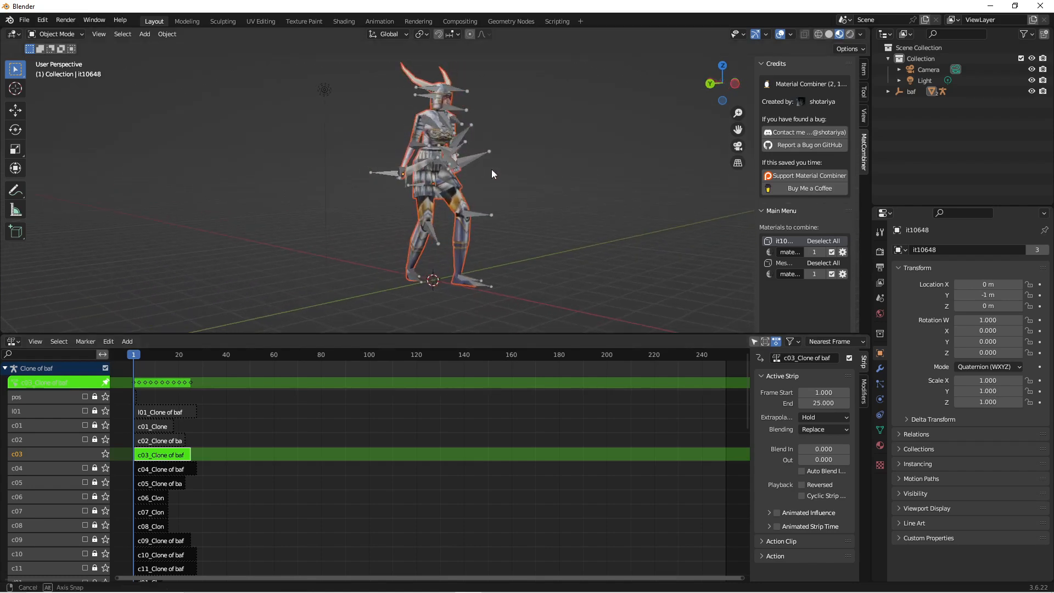
drag(138, 357, 174, 364)
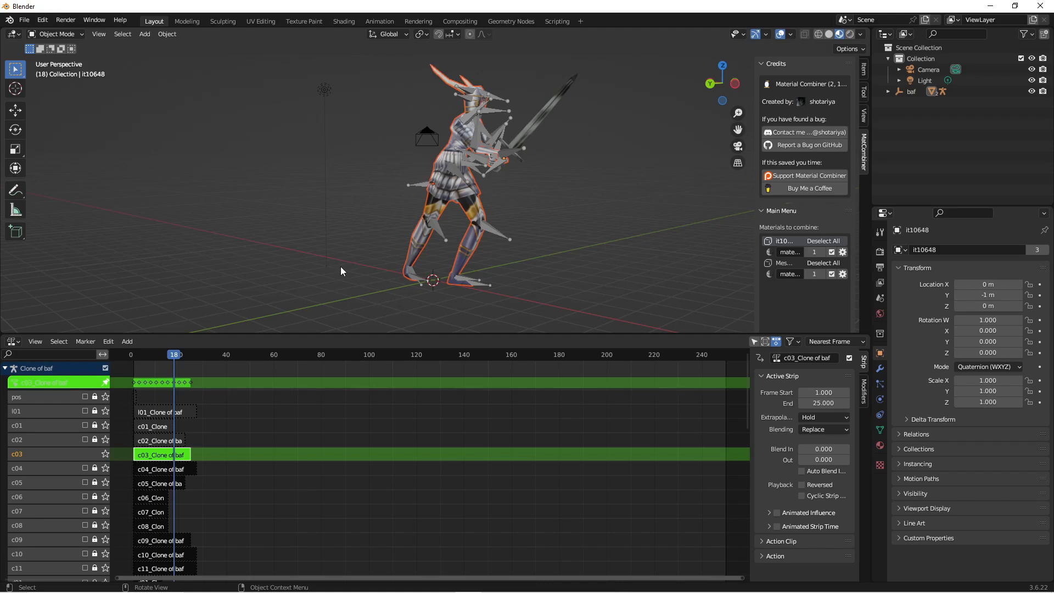
Select the character's body mesh and export the posed model as a Wavefront OBJ named Test2 in the Taleweaver folder.
click(456, 179)
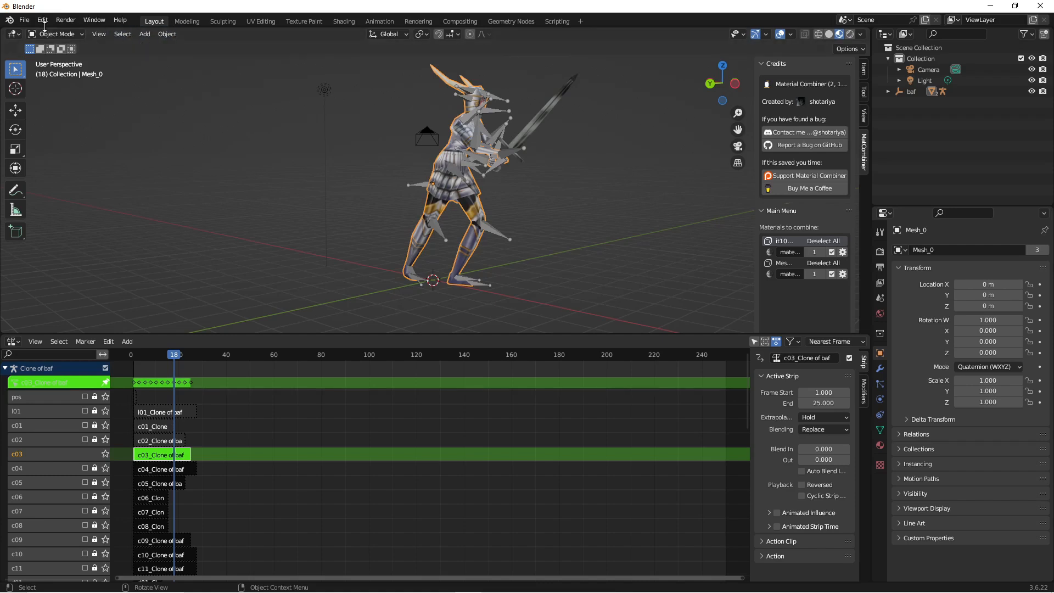
click(25, 21)
mouse_move(40, 182)
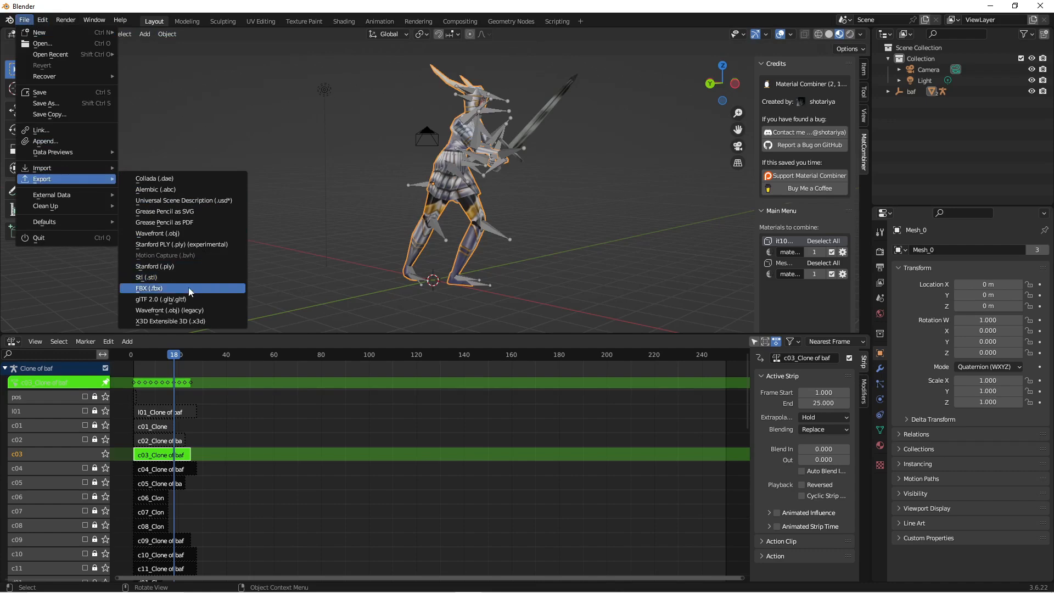
click(177, 235)
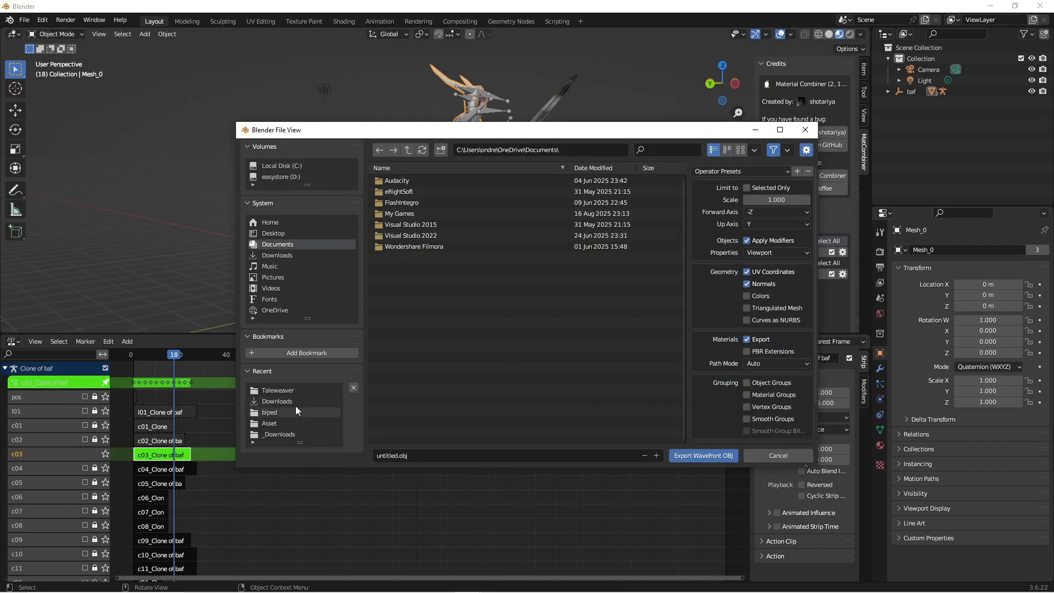
click(288, 391)
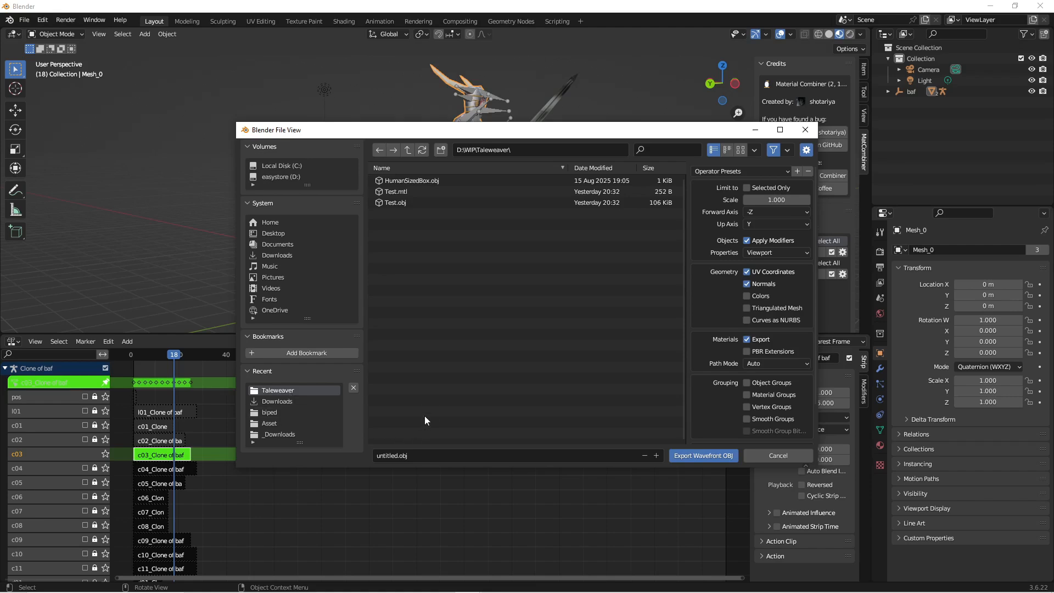
click(418, 456)
key(shift+Left)
key(shift+Left)
key(shift+Left)
key(shift+Left)
text(Test2)
click(707, 459)
click(707, 459)
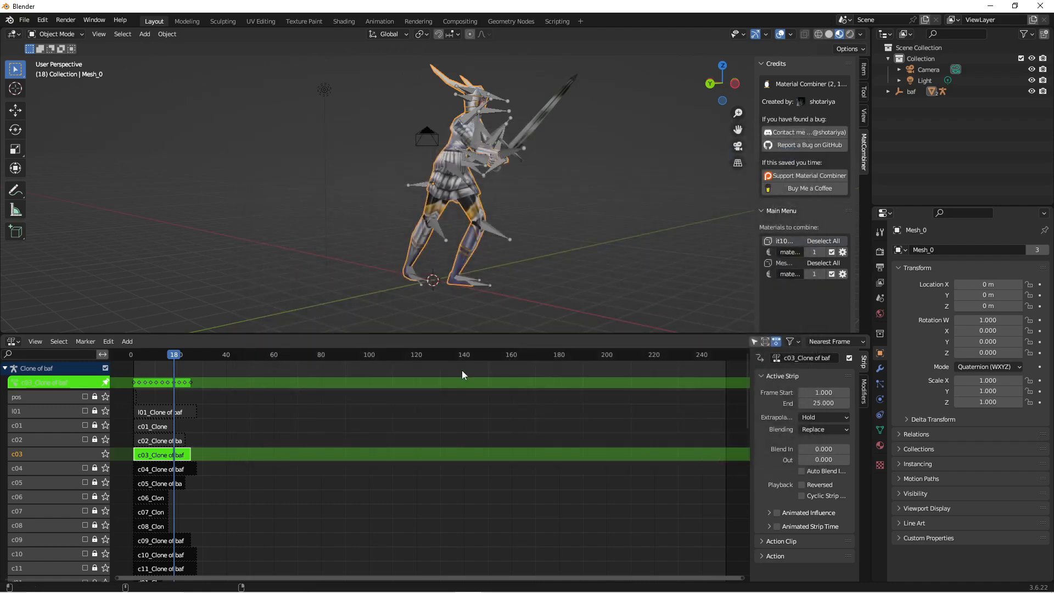
Switch to TaleWeaverLite, create a folder named Test2 inside Assets, and open it.
key(alt+Tab)
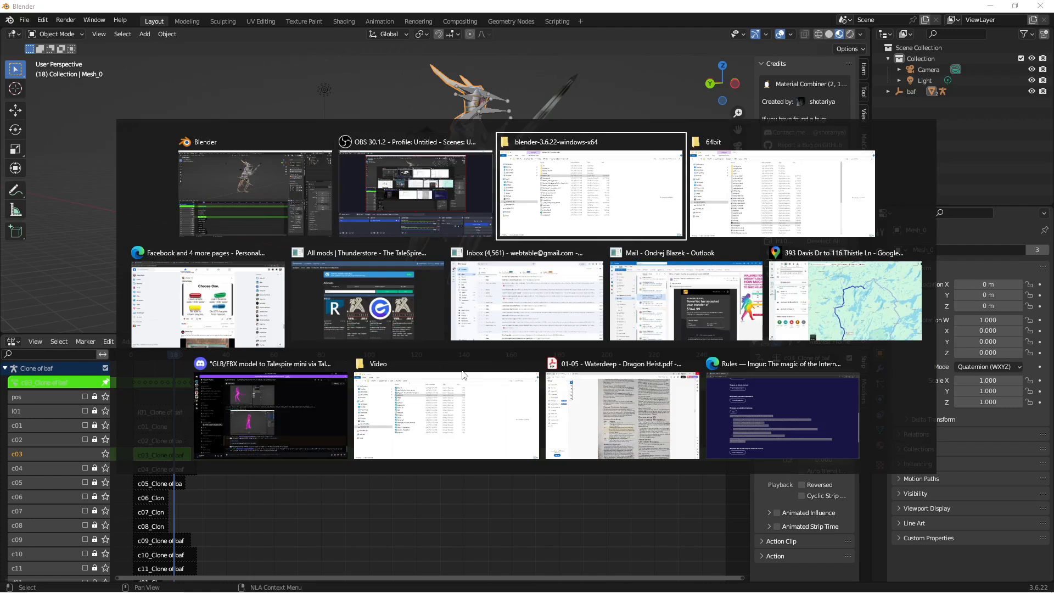
key(Escape)
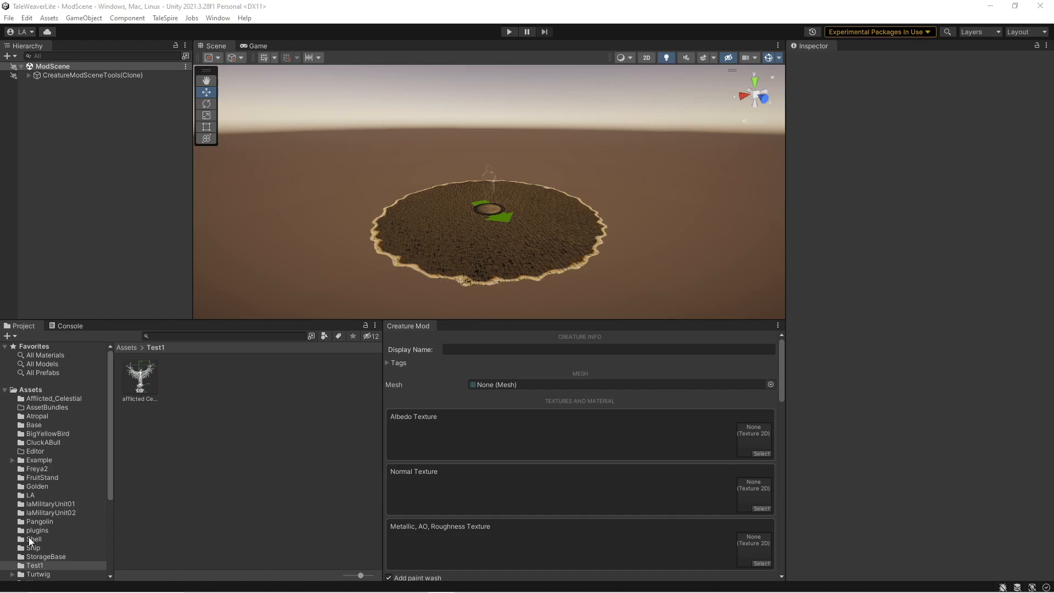
click(31, 391)
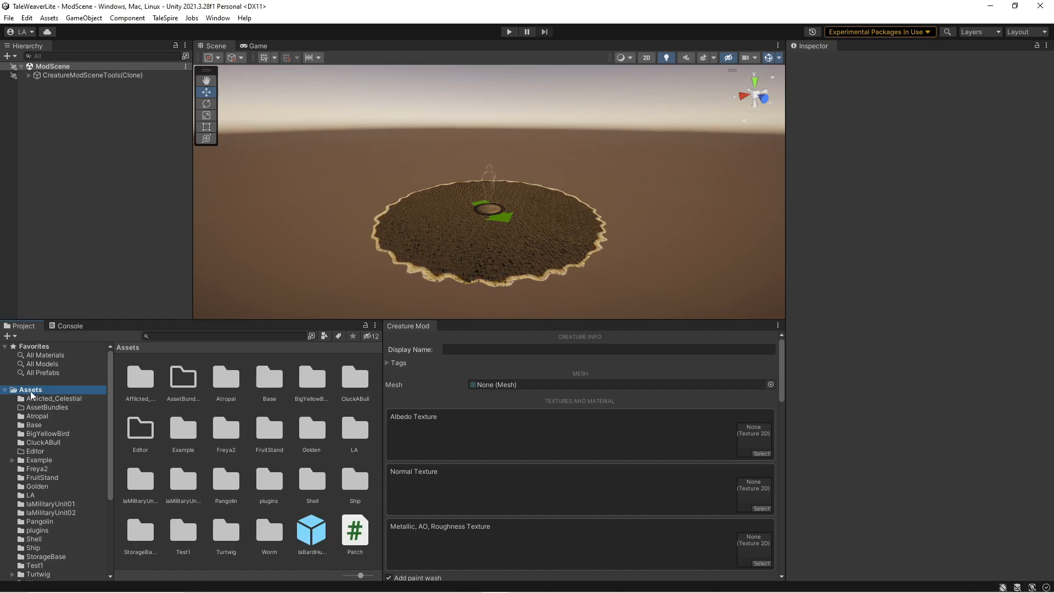
right_click(206, 411)
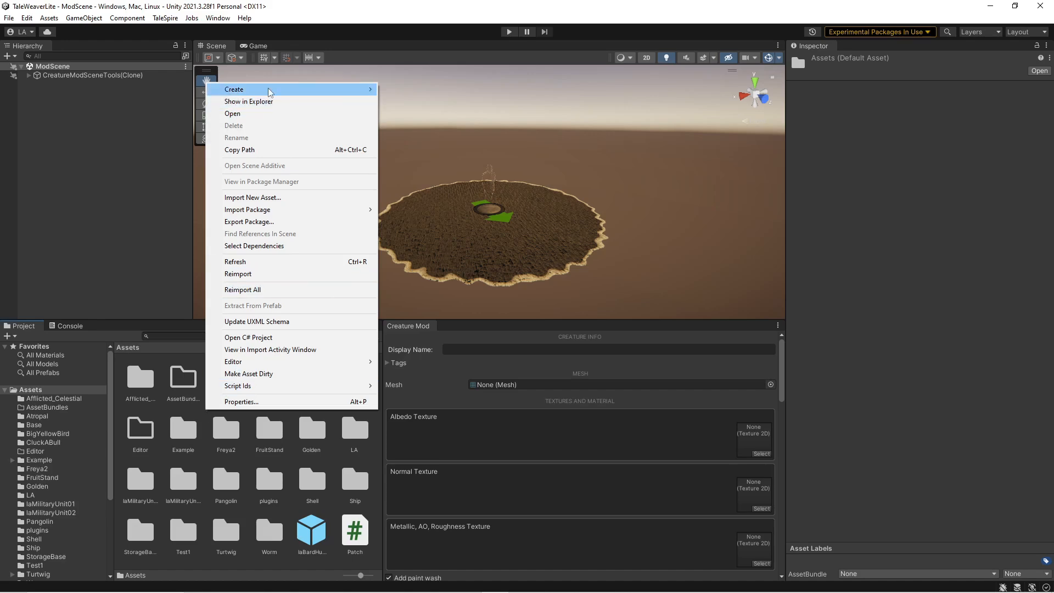
mouse_move(296, 90)
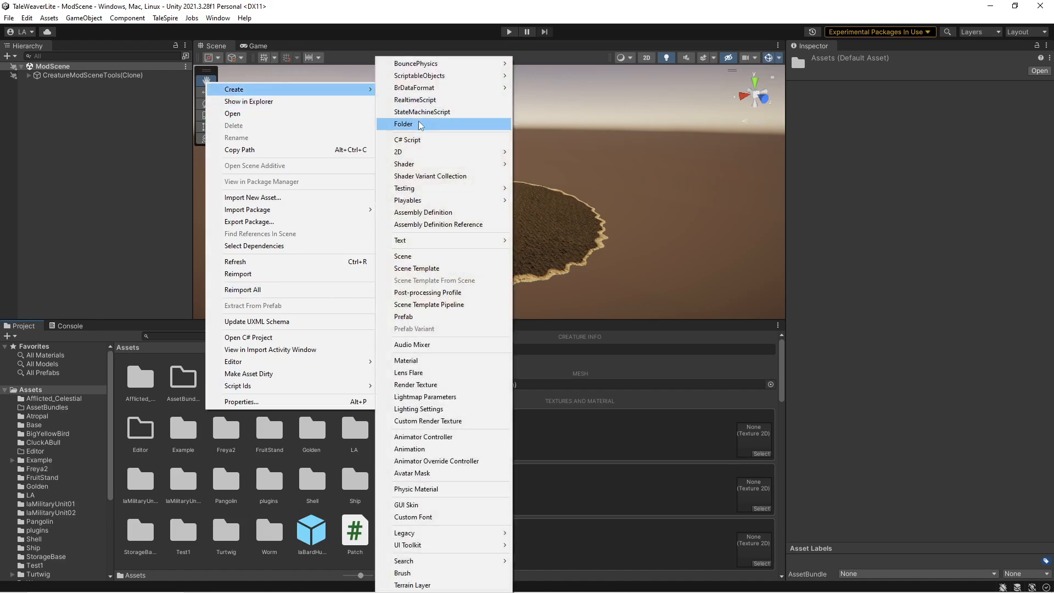
click(404, 124)
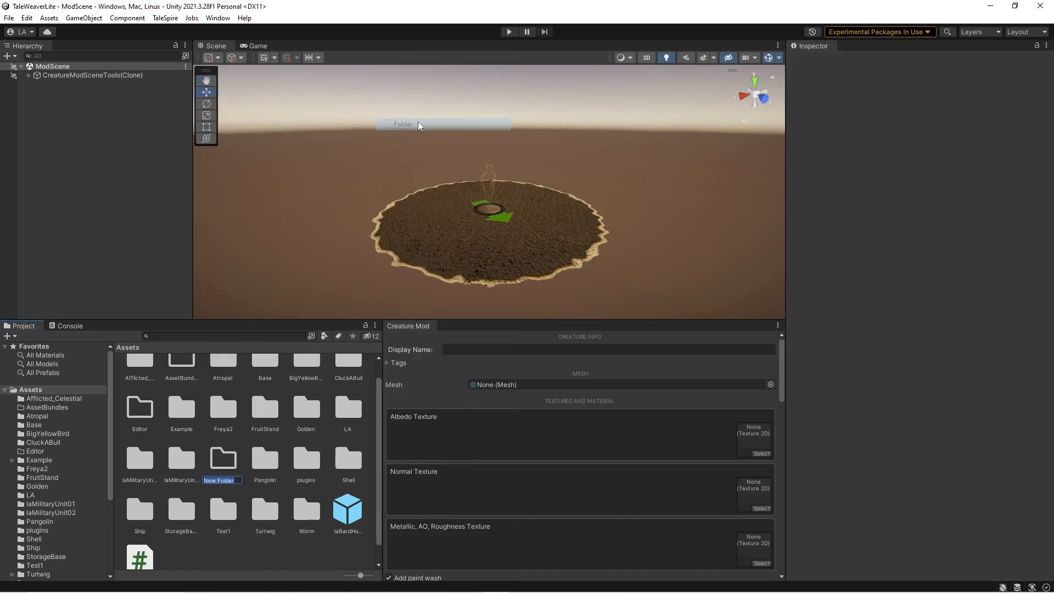
text(Test2)
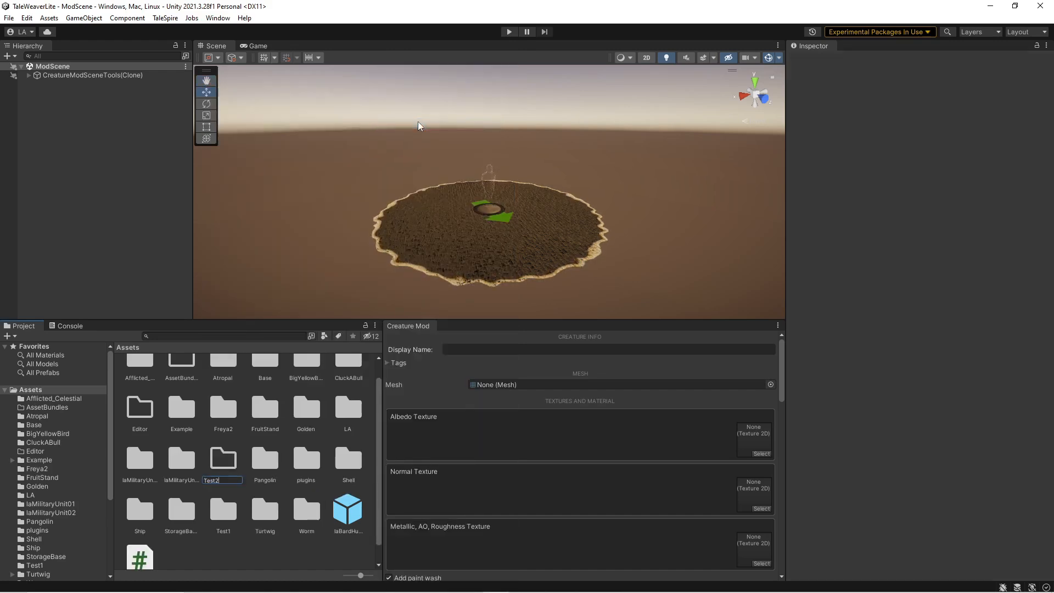
key(Return)
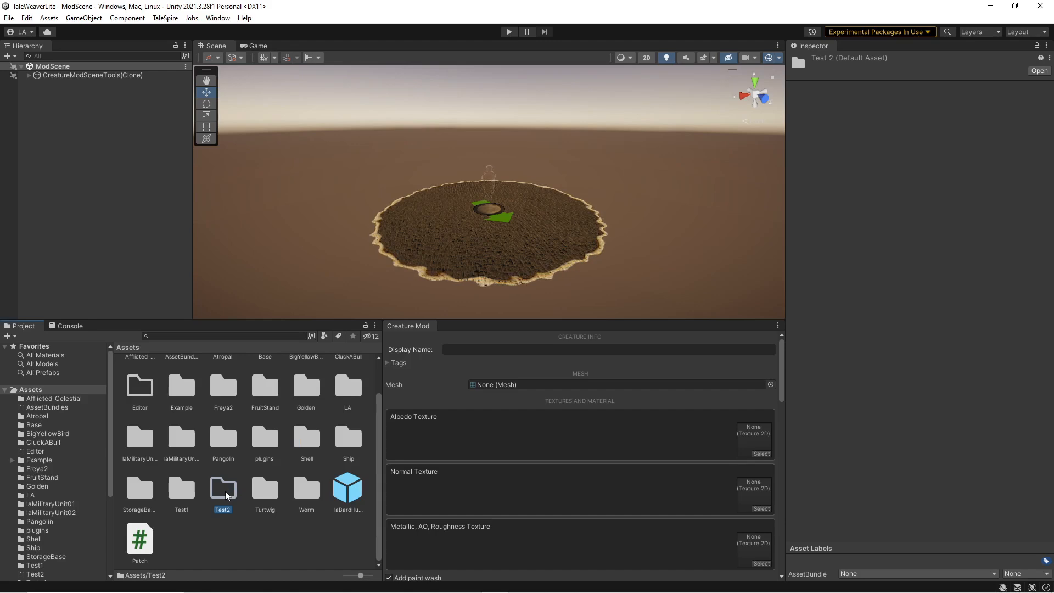
double_click(223, 491)
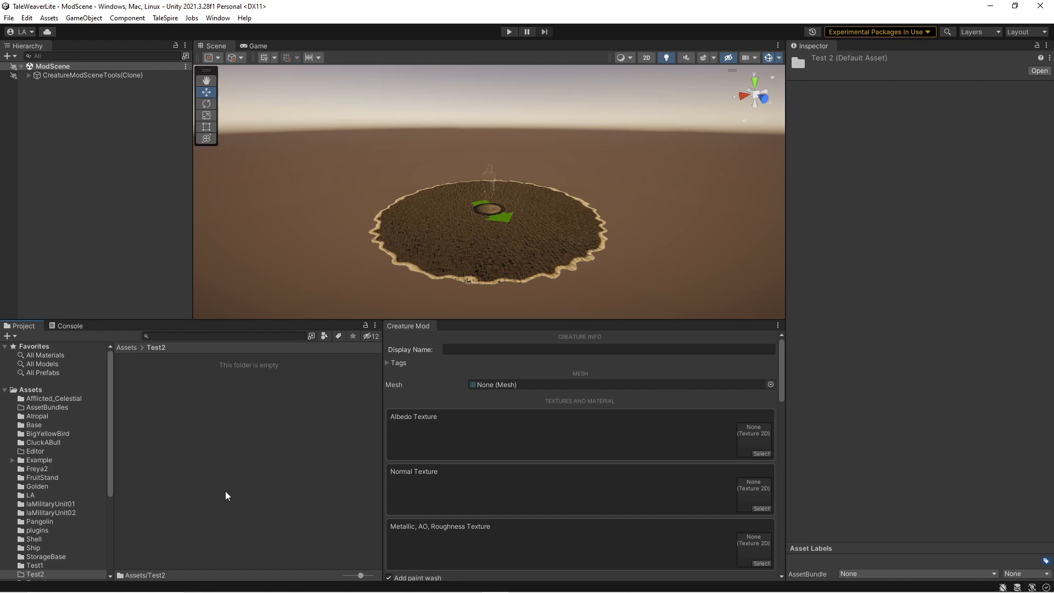
Import Test2.obj from the WIP\Taleweaver folder into the Test2 asset folder.
right_click(154, 400)
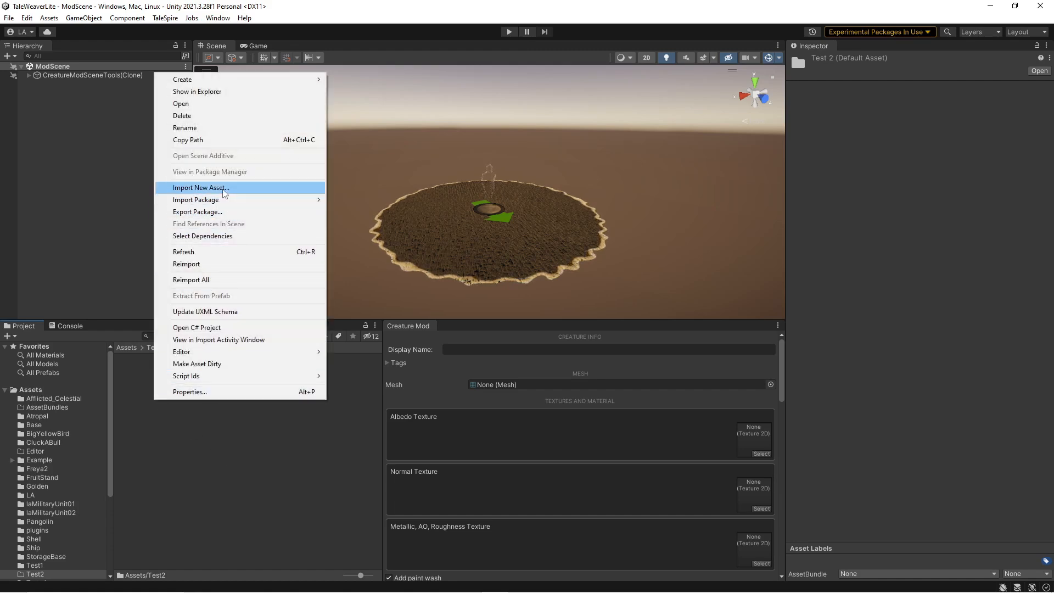
click(222, 189)
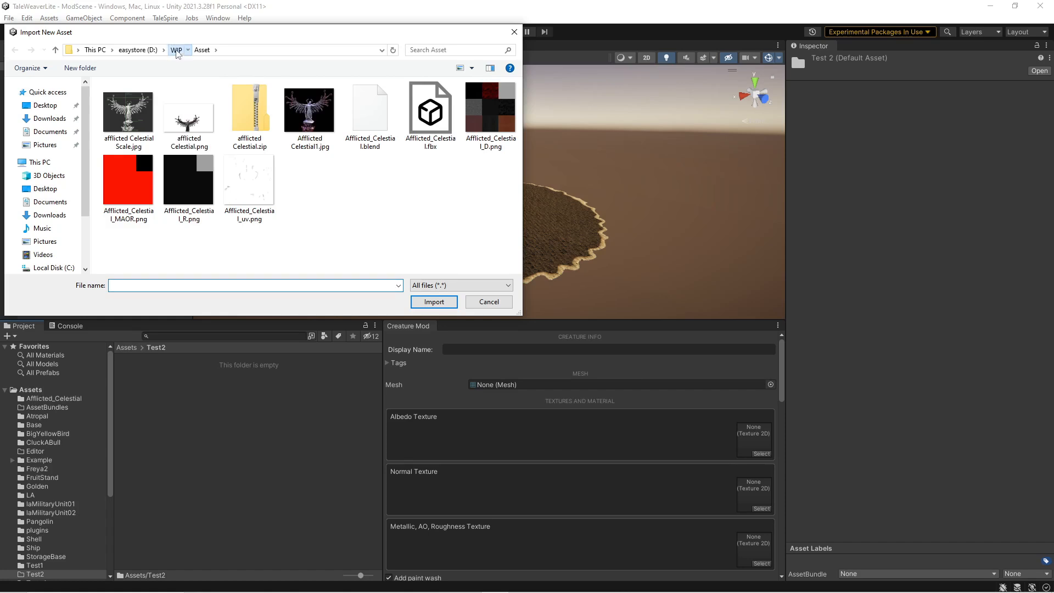
click(176, 50)
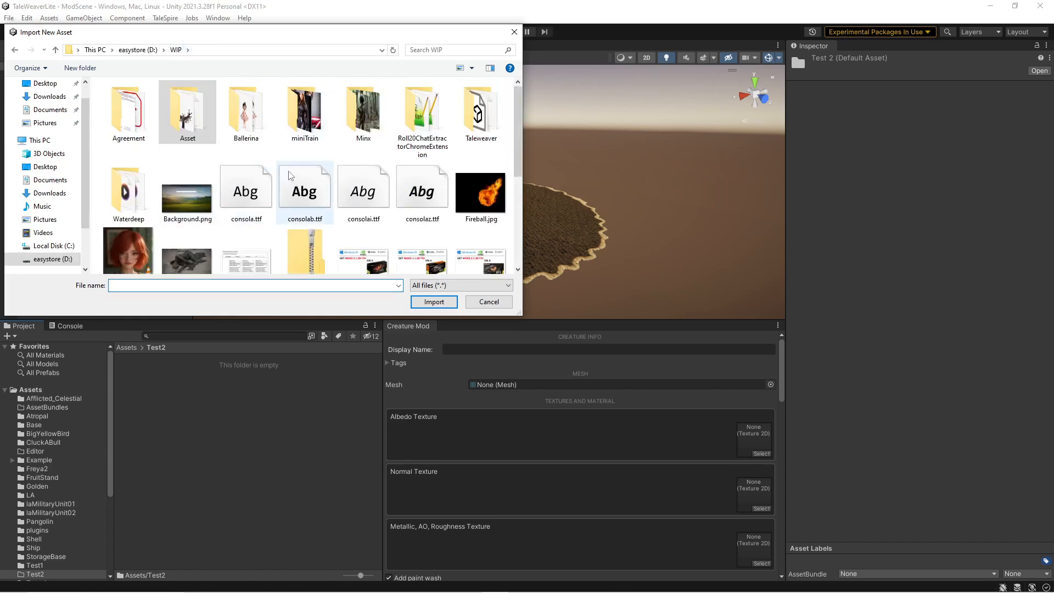
double_click(480, 115)
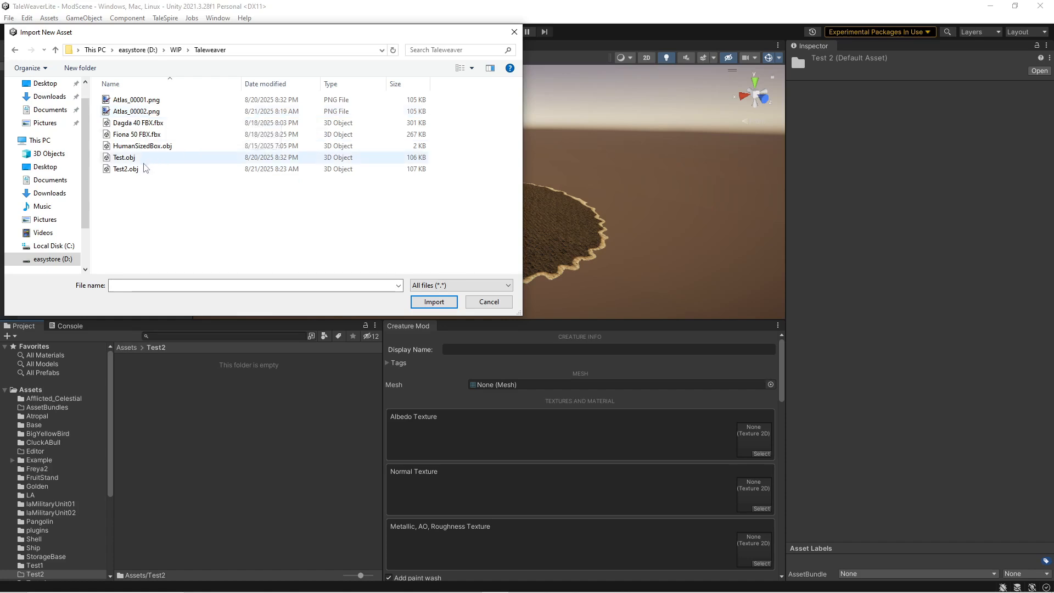
click(129, 169)
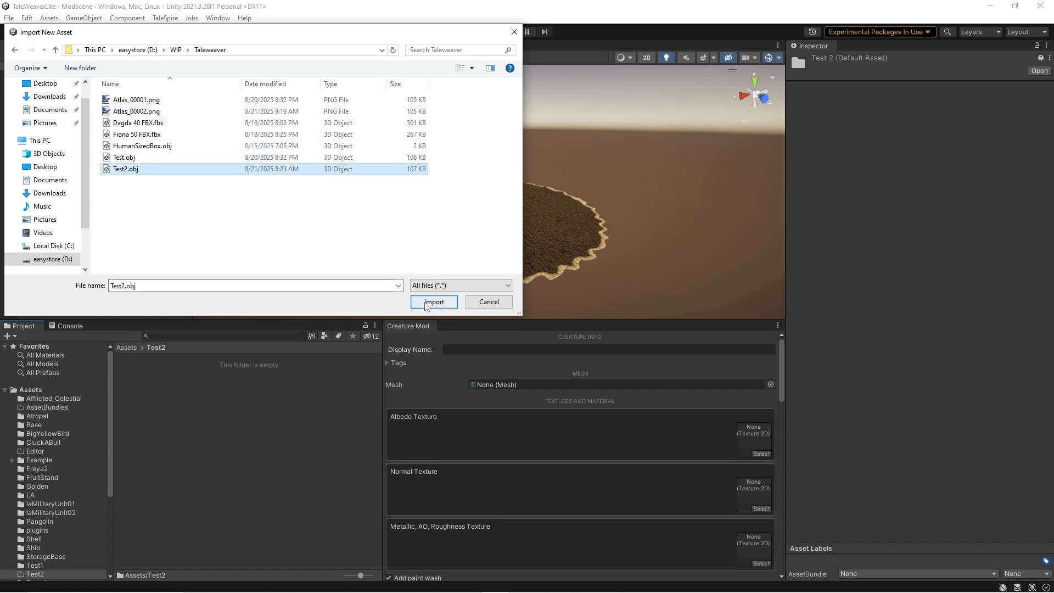
click(428, 302)
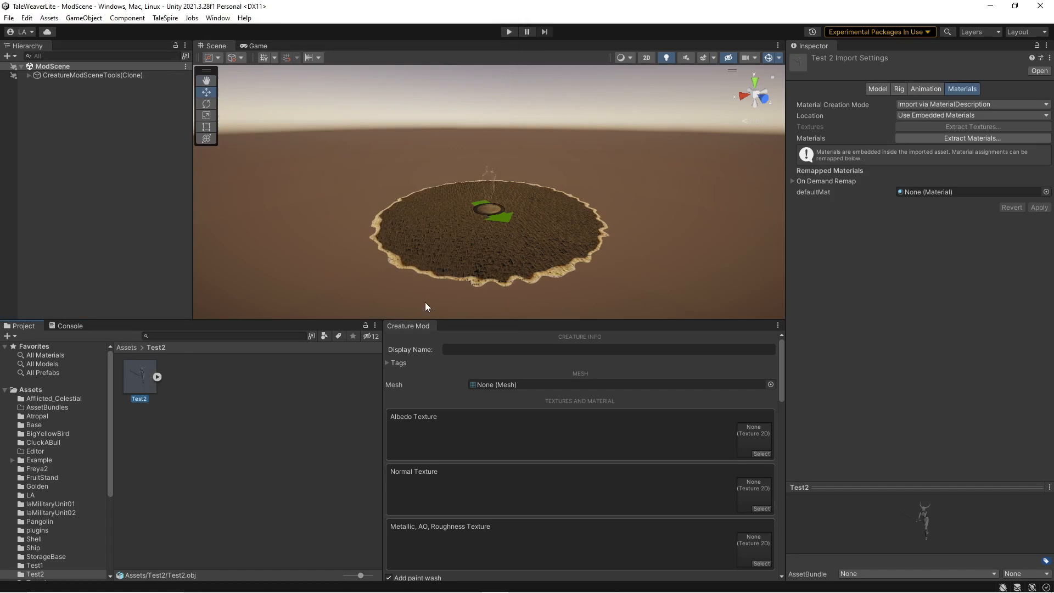
Import the texture atlas Atlas_00002.png from the Taleweaver folder into the Test2 asset folder.
right_click(187, 385)
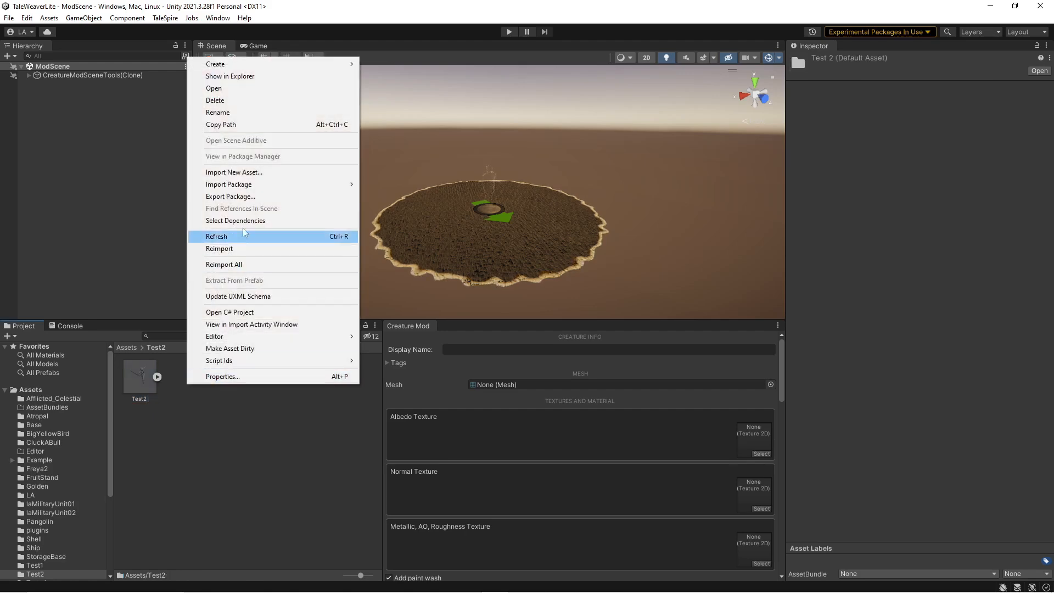
click(246, 173)
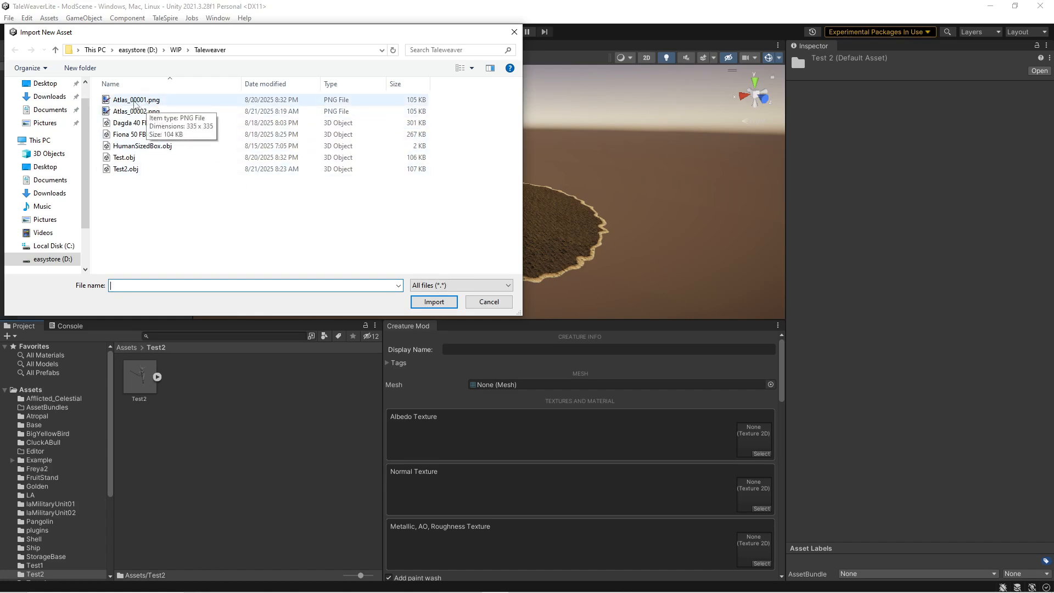
click(139, 113)
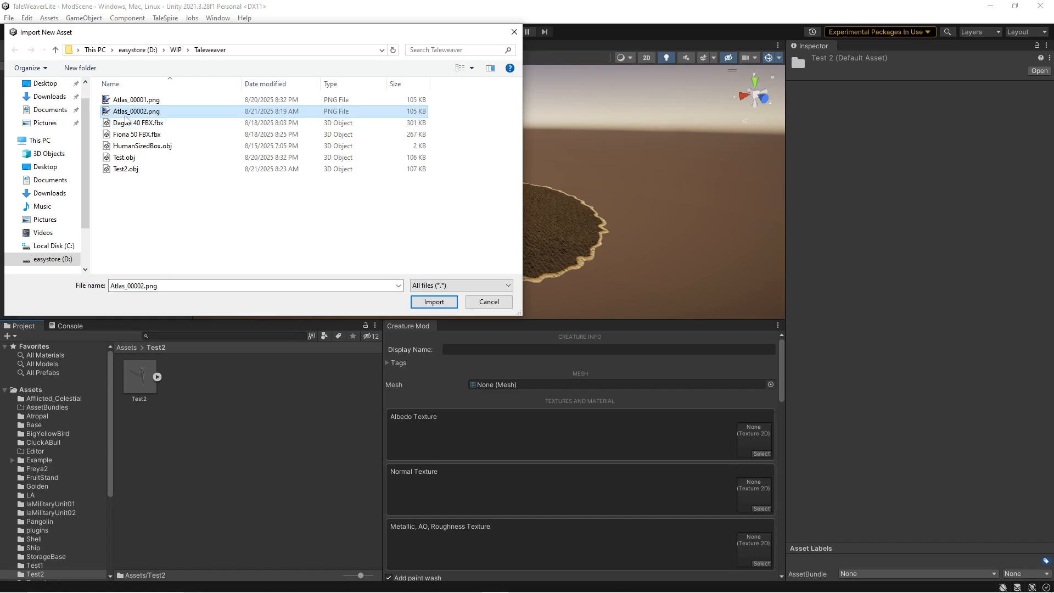
click(426, 301)
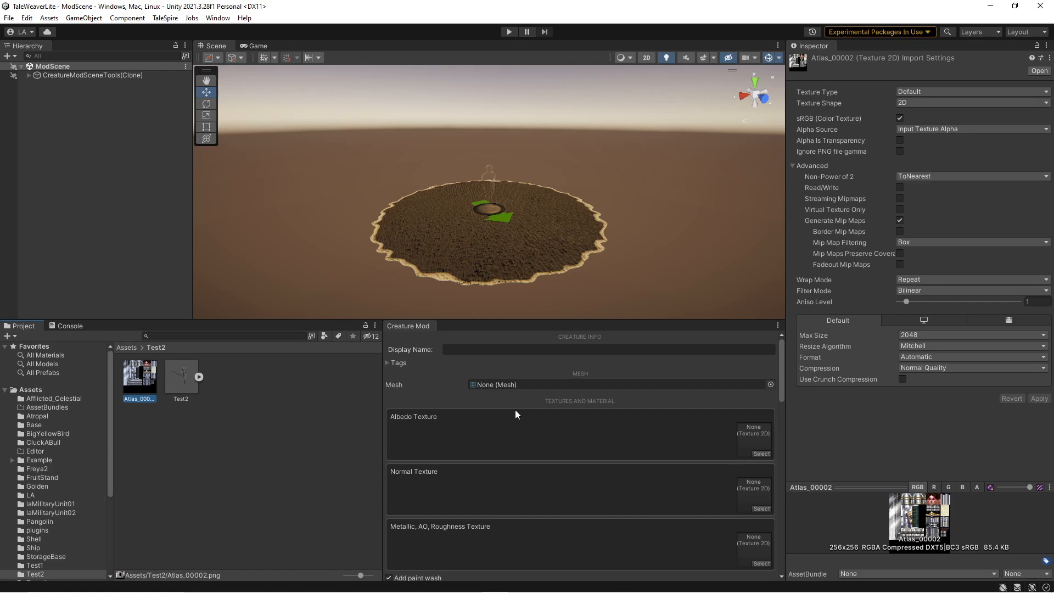
Set the creature mod's display name to Test2 and assign the default mesh from Test2.obj as its mesh.
click(450, 353)
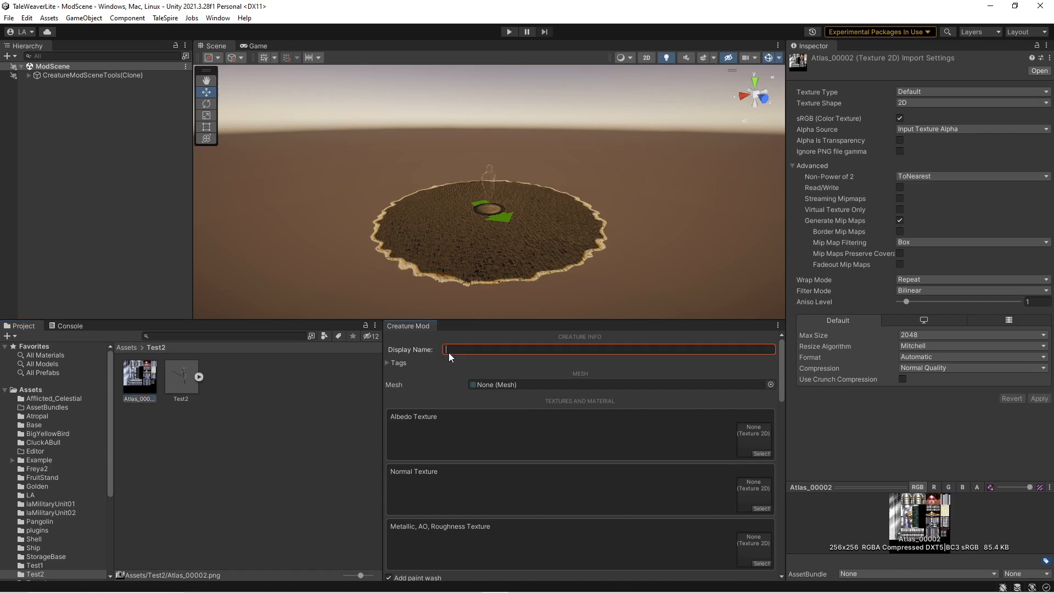
text(Test2)
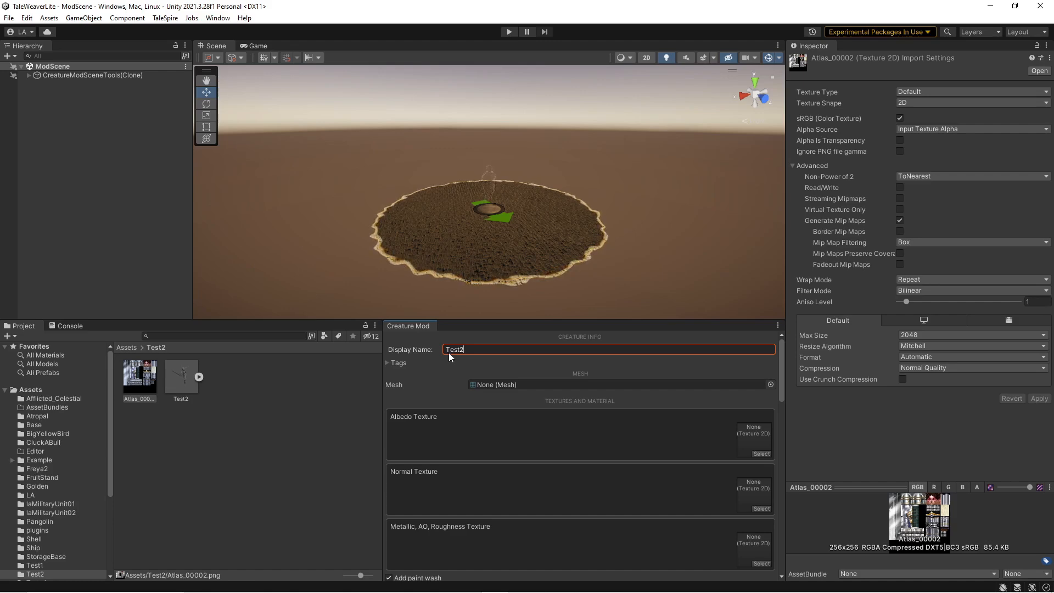
click(770, 385)
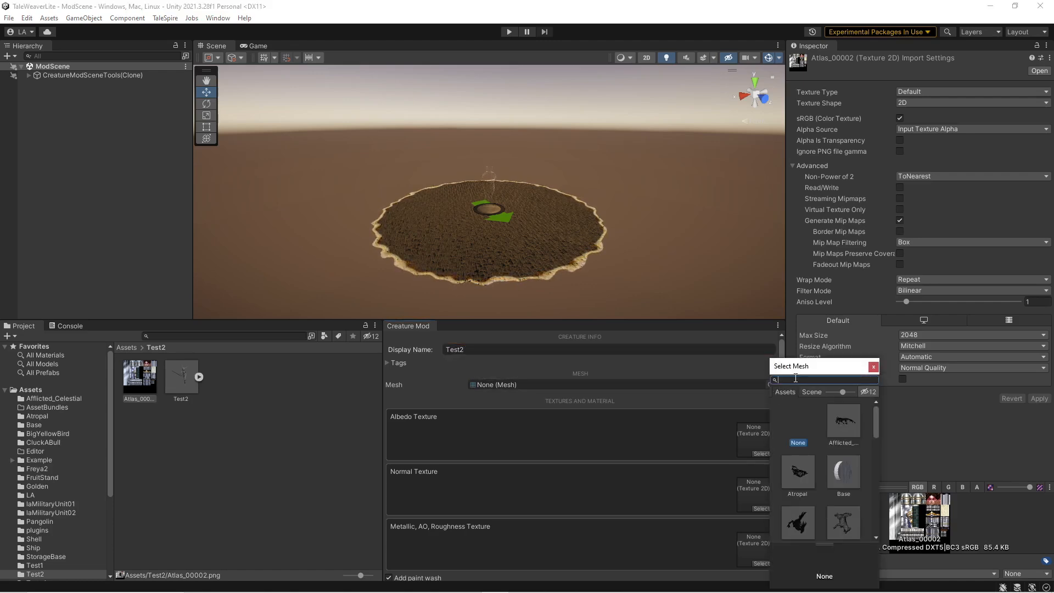
drag(828, 366, 650, 166)
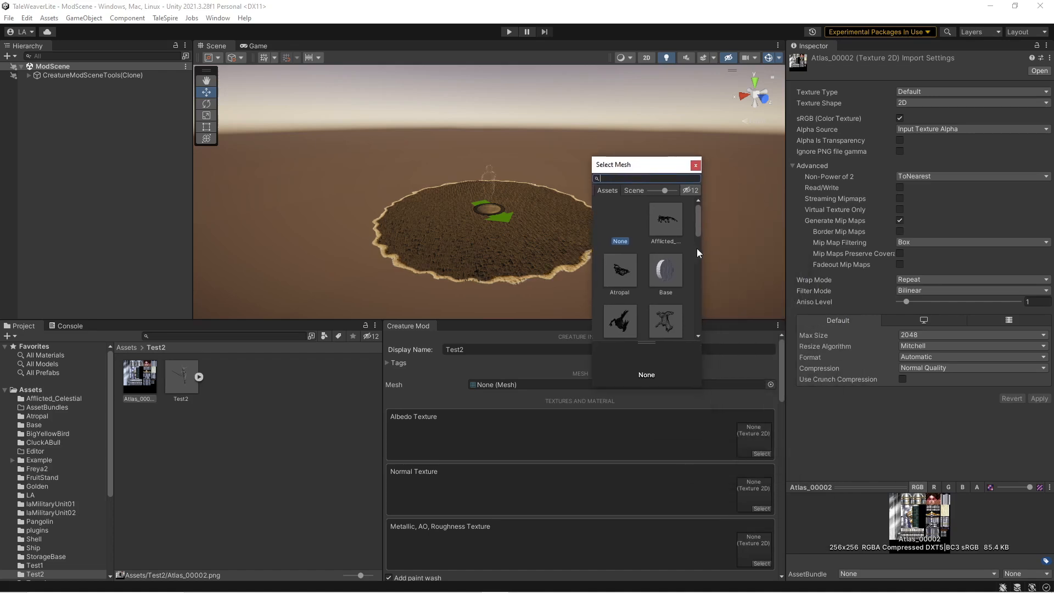
drag(701, 249, 805, 249)
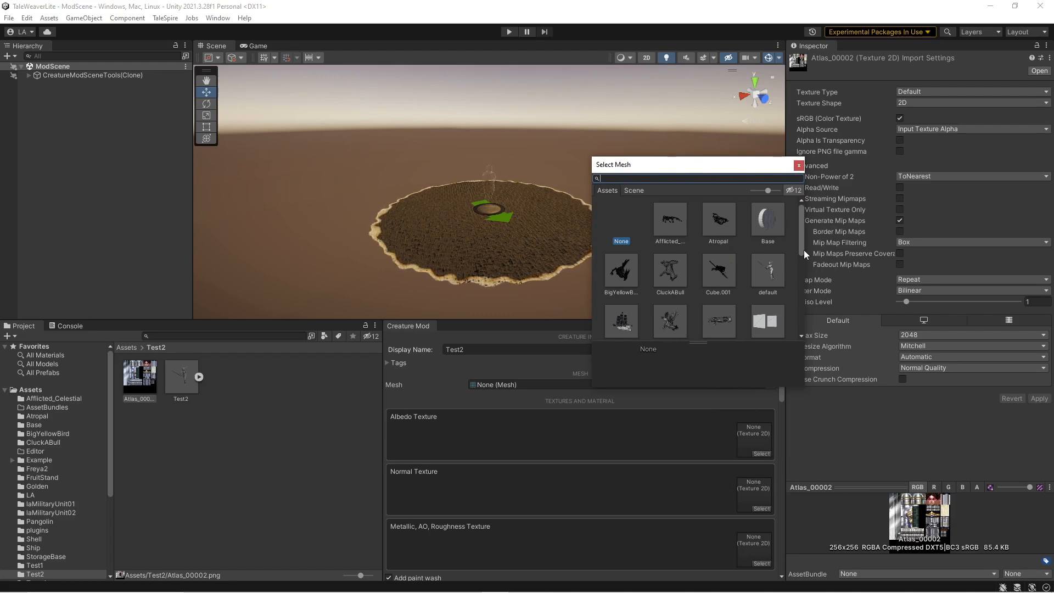
click(772, 268)
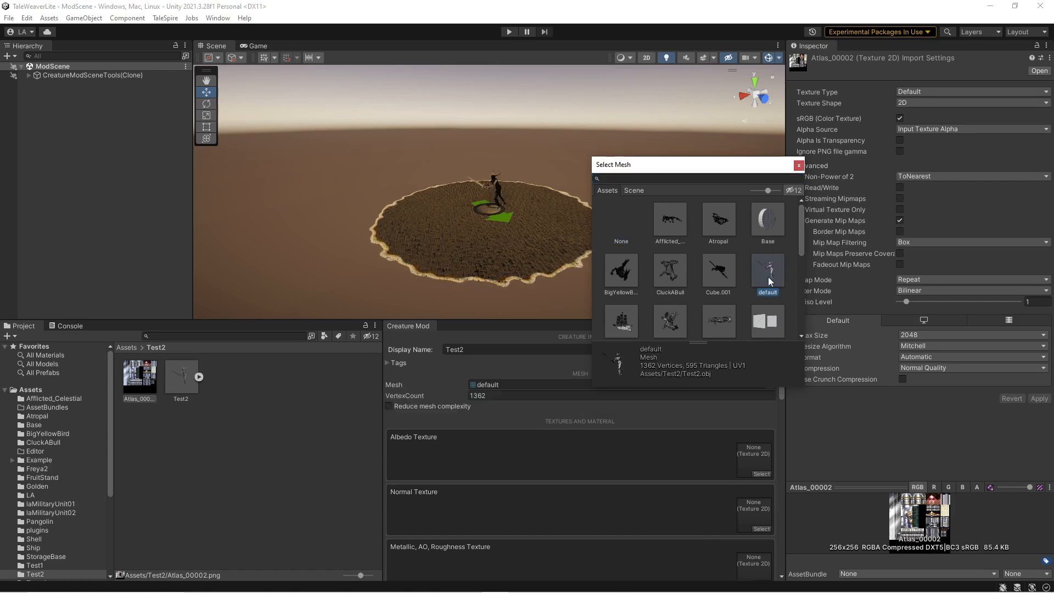
click(799, 166)
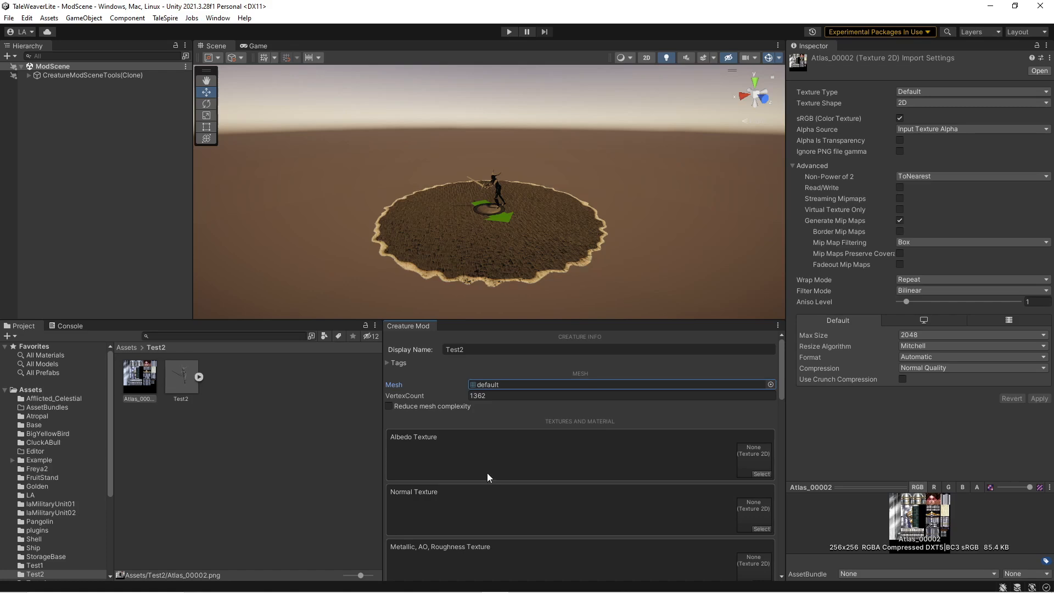
Assign Atlas_00002 as the creature's albedo texture and apply the automatic fix for its texture import settings.
scroll(473, 468, down, 3)
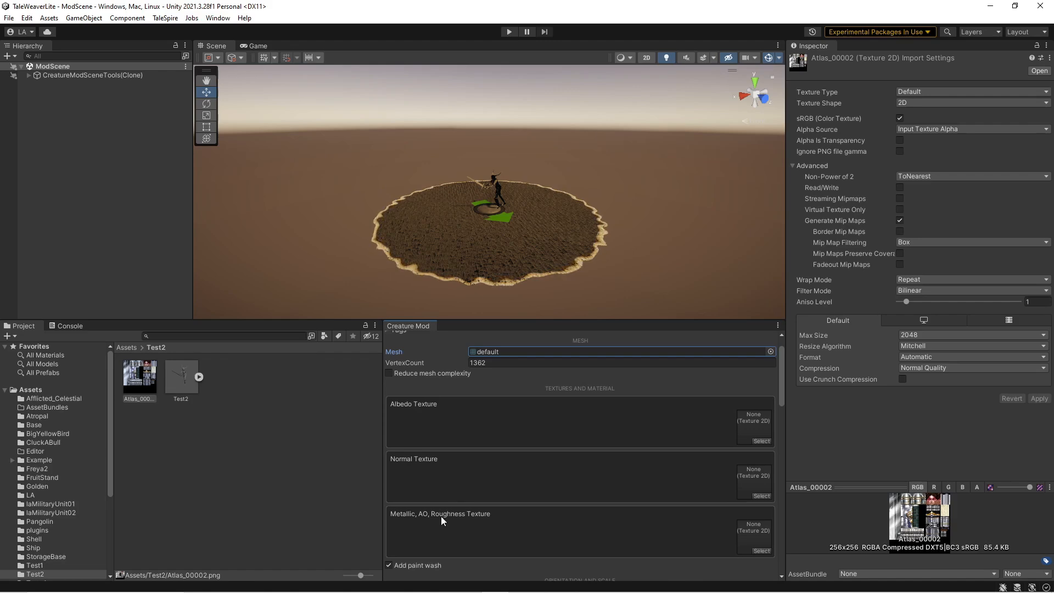
click(141, 376)
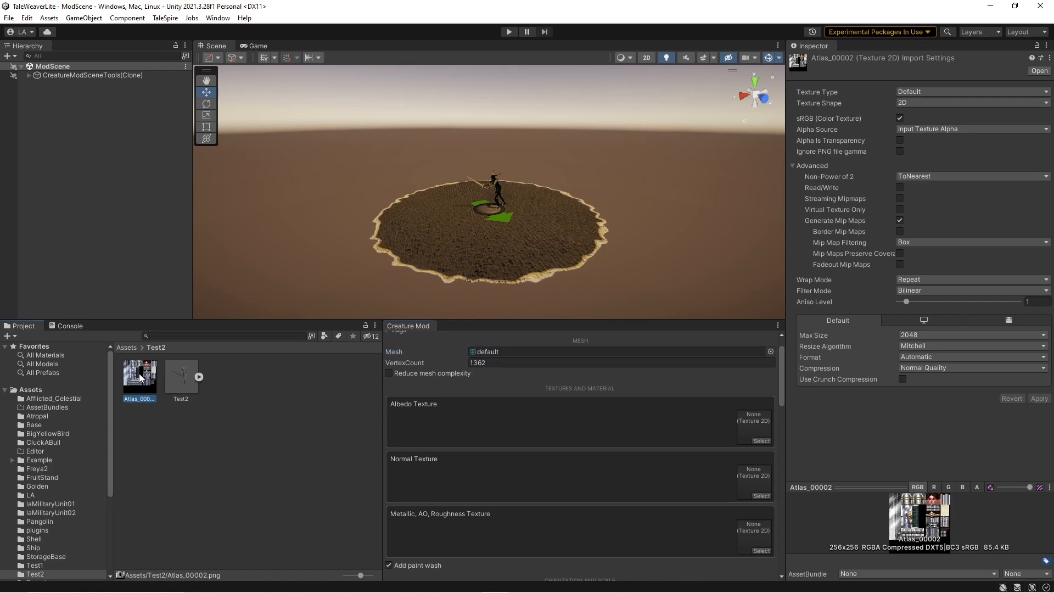
drag(139, 374, 463, 416)
drag(512, 416, 750, 432)
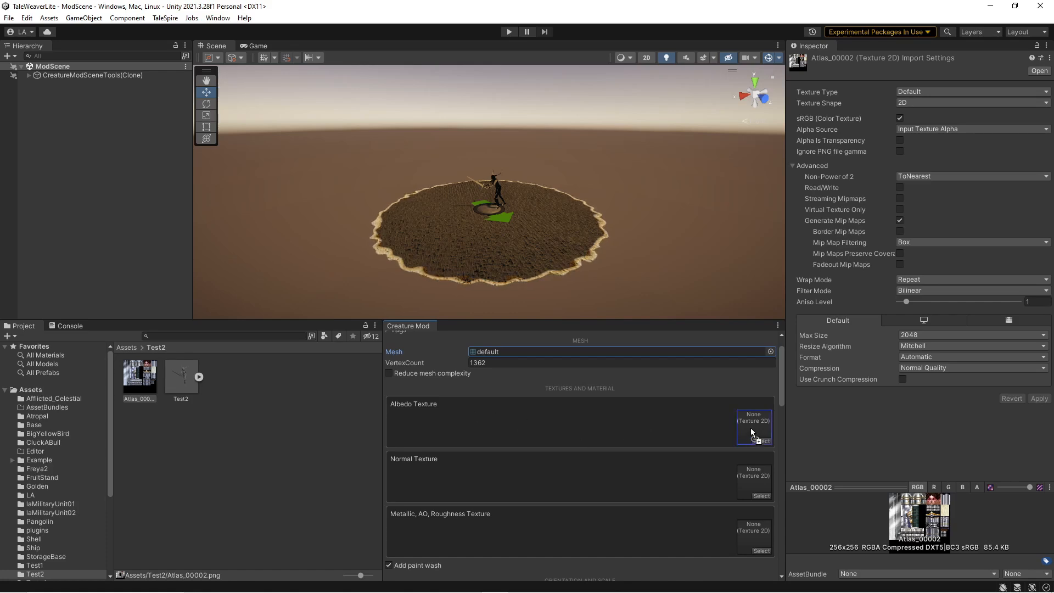
drag(751, 432, 751, 432)
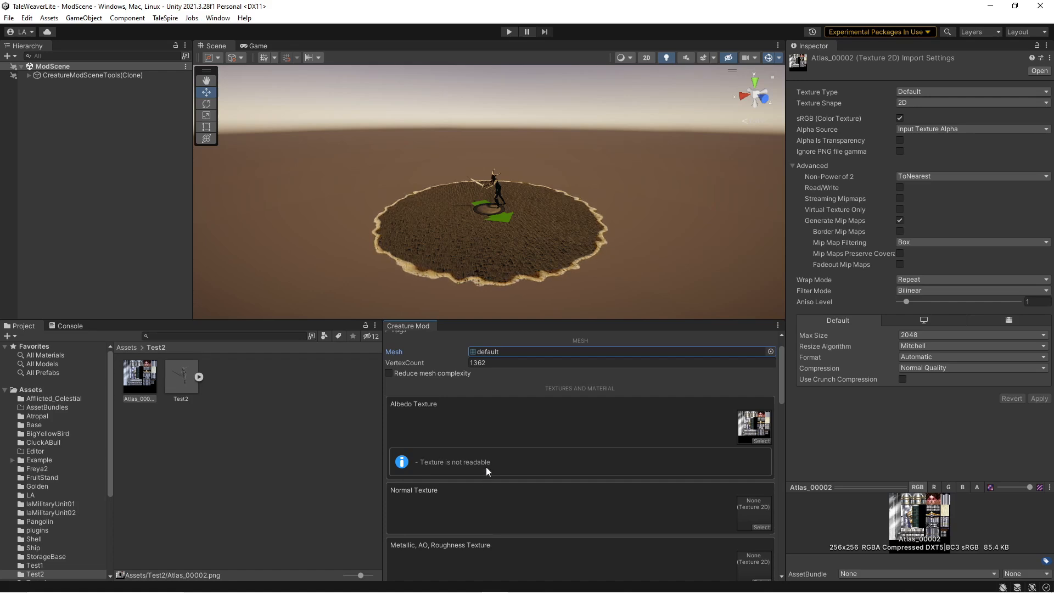
scroll(575, 437, down, 3)
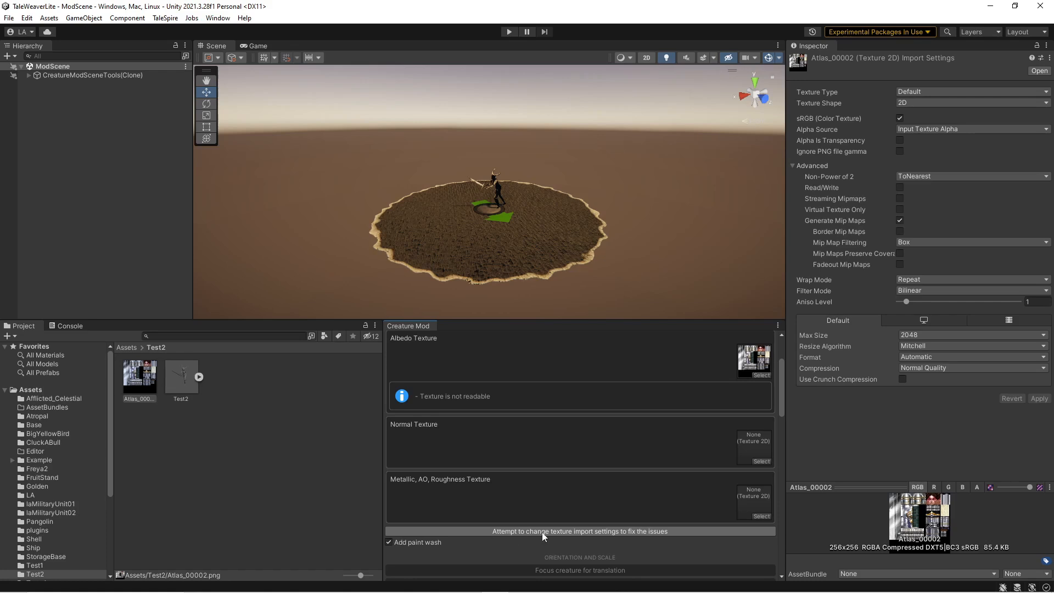
click(615, 530)
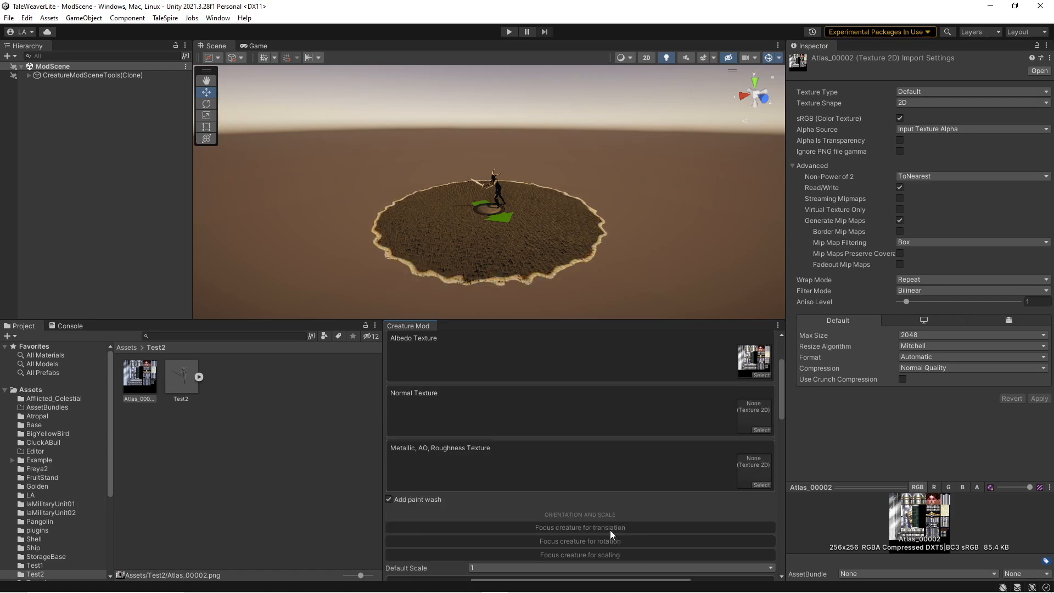
scroll(611, 529, up, 3)
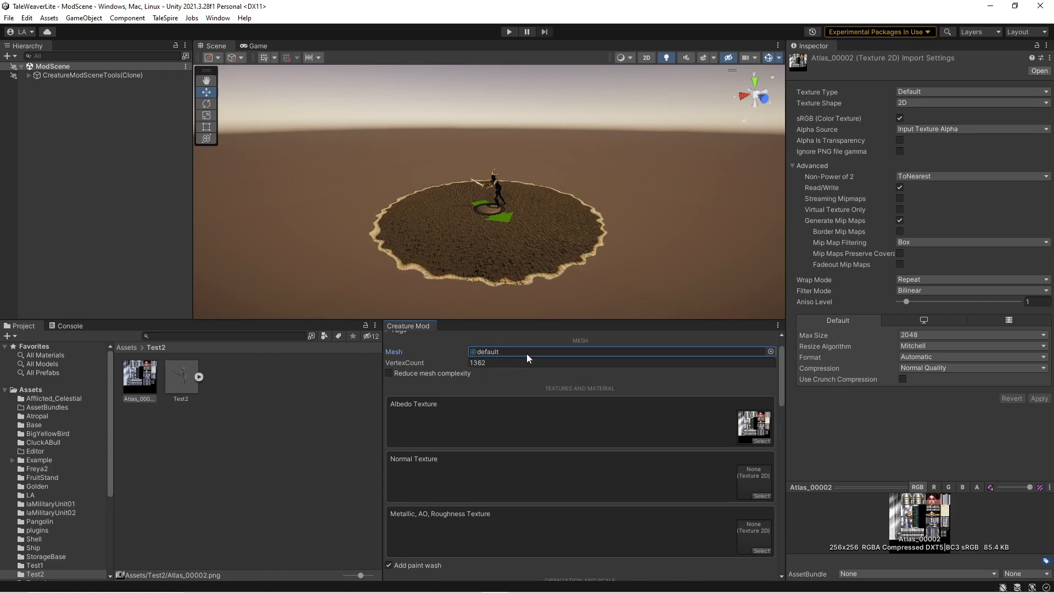
scroll(576, 387, down, 3)
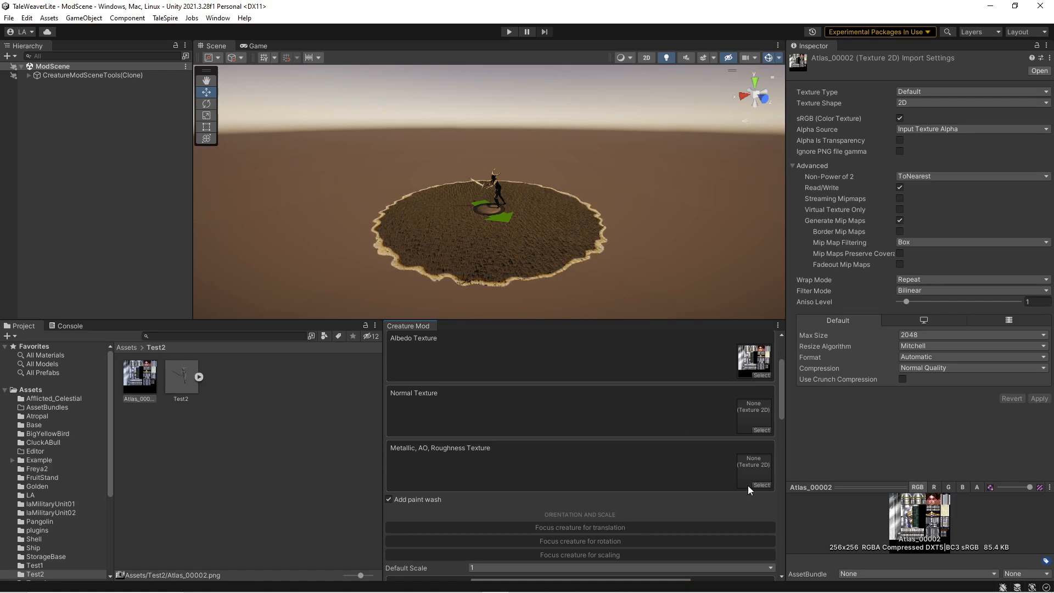
drag(782, 407, 781, 421)
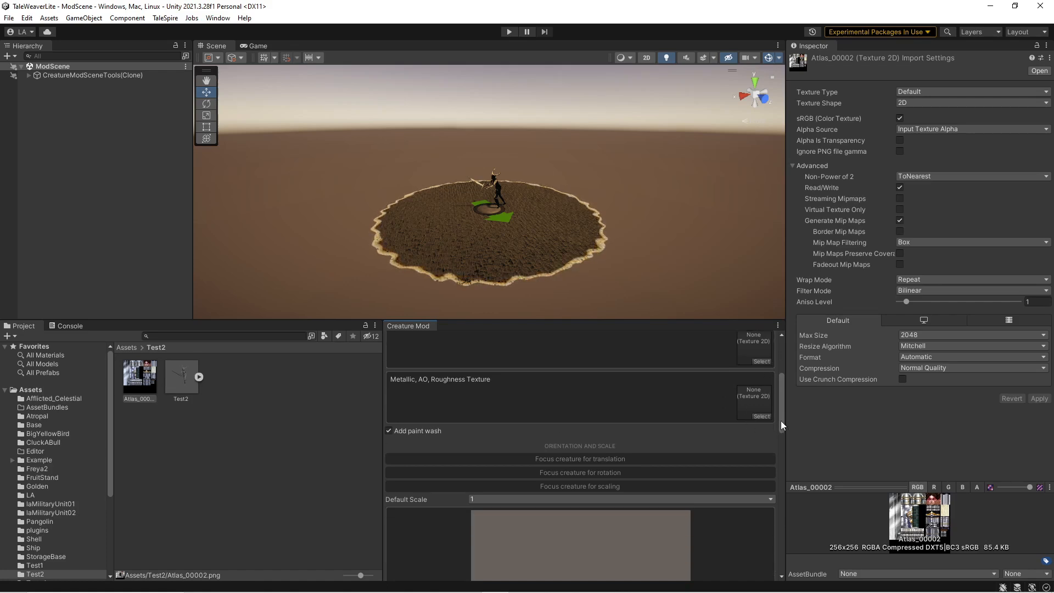
Examine the creature from the right, left and back, comparing perspective and isometric projection, and end in the isometric back view.
scroll(522, 190, up, 5)
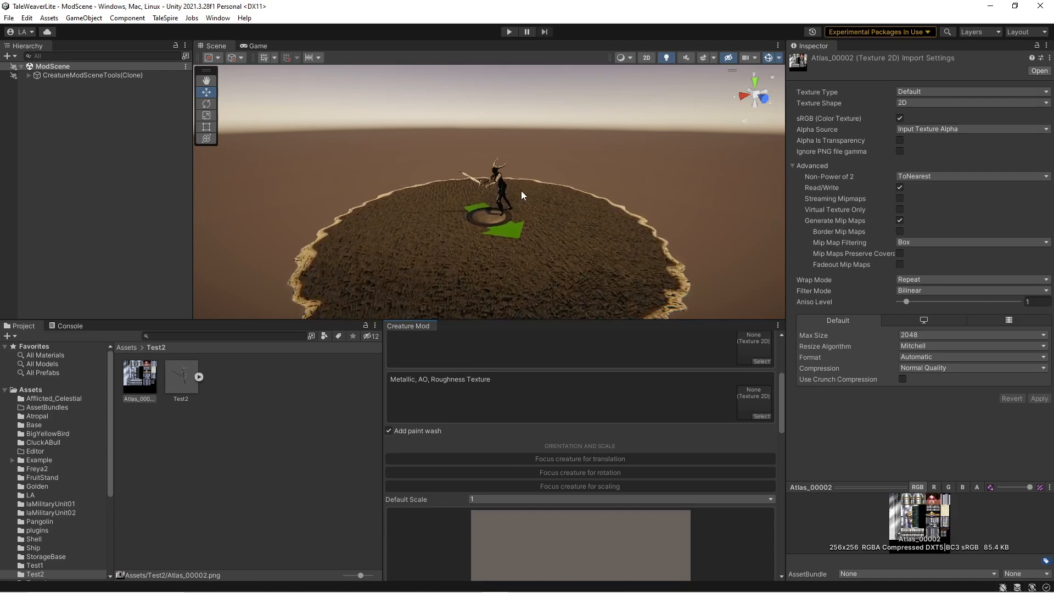
click(764, 99)
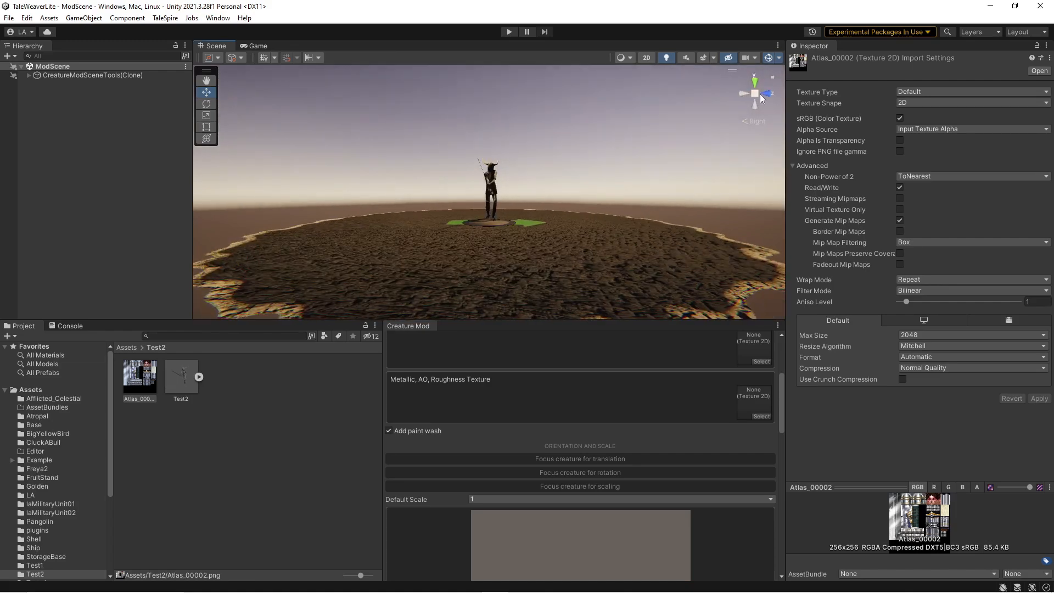
click(766, 94)
click(765, 93)
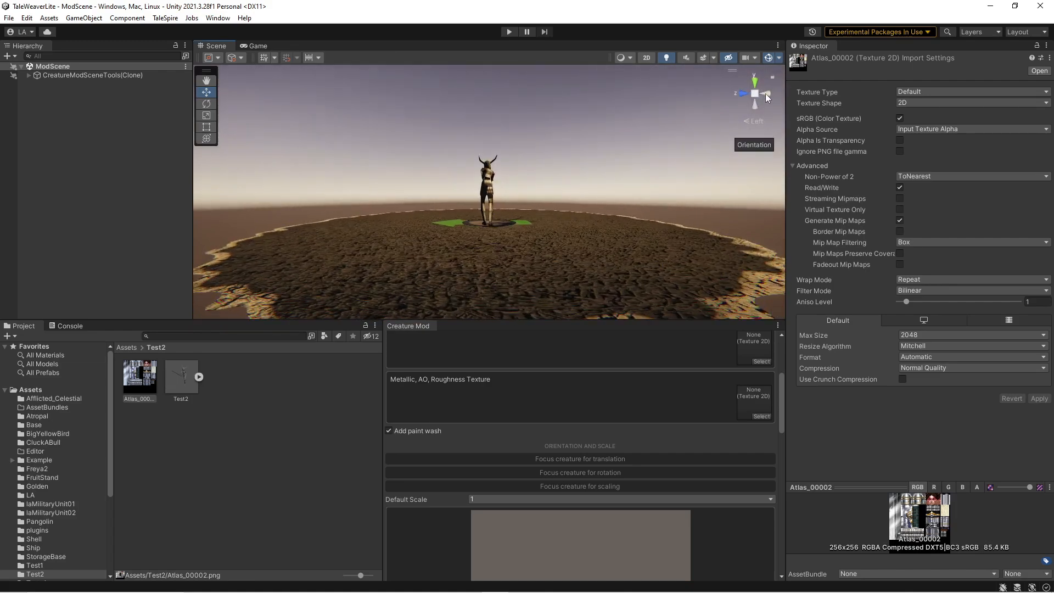
click(766, 93)
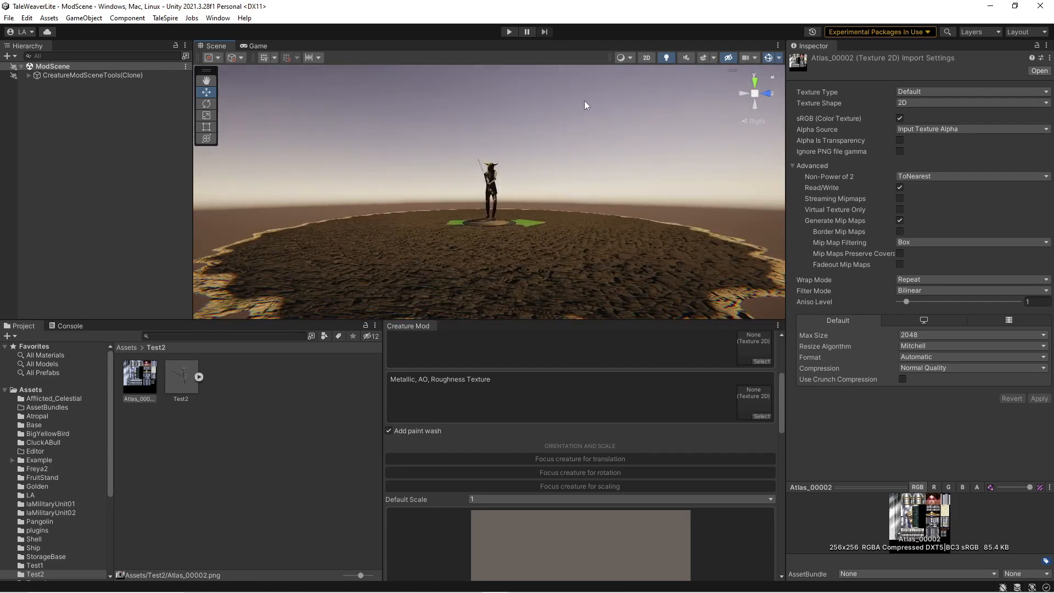
click(756, 82)
click(754, 105)
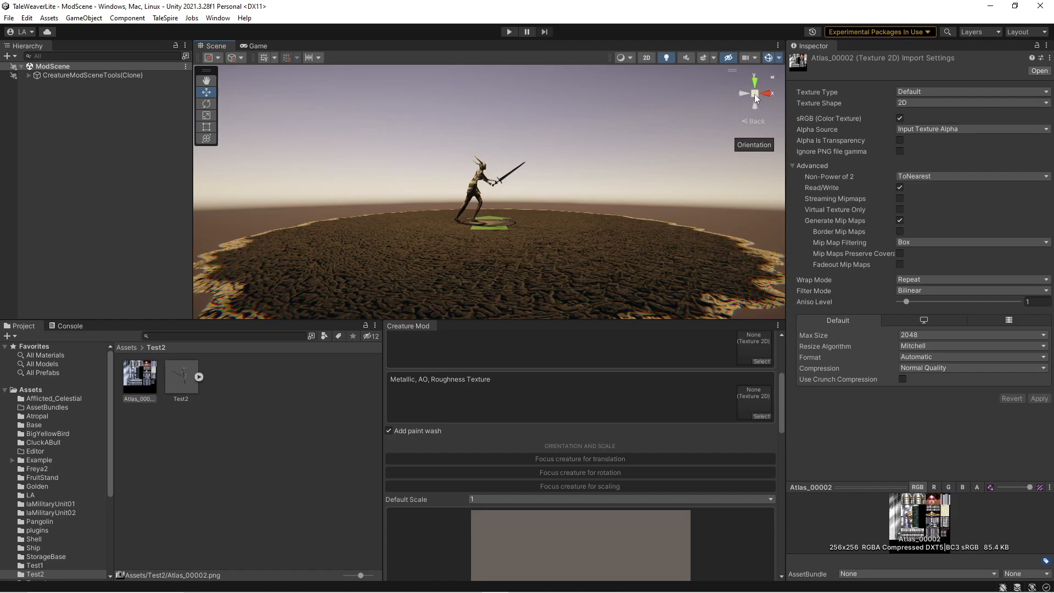
click(754, 94)
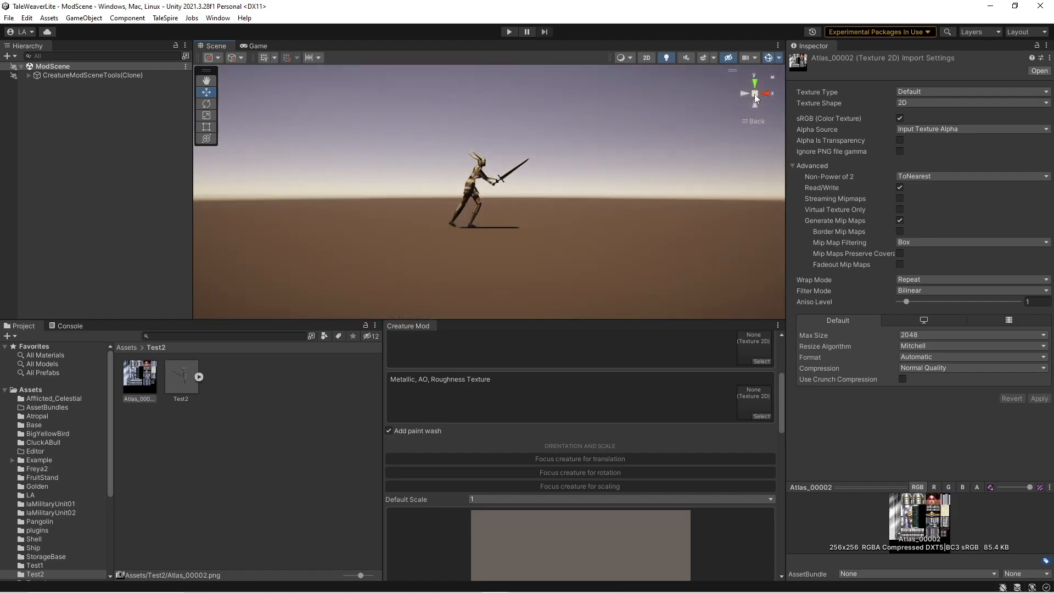
click(755, 94)
click(755, 94)
click(755, 94)
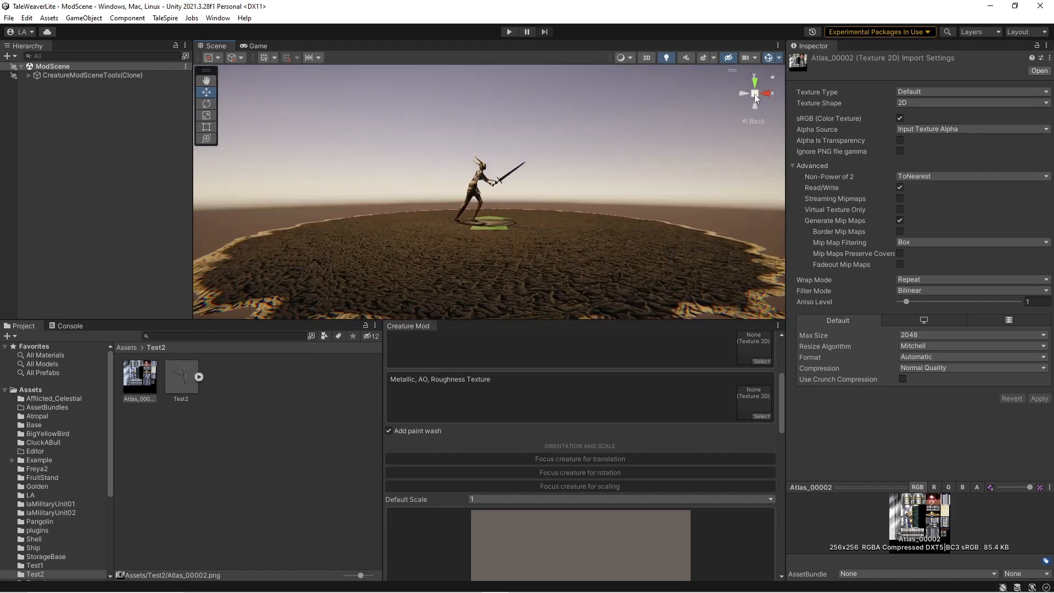
click(755, 94)
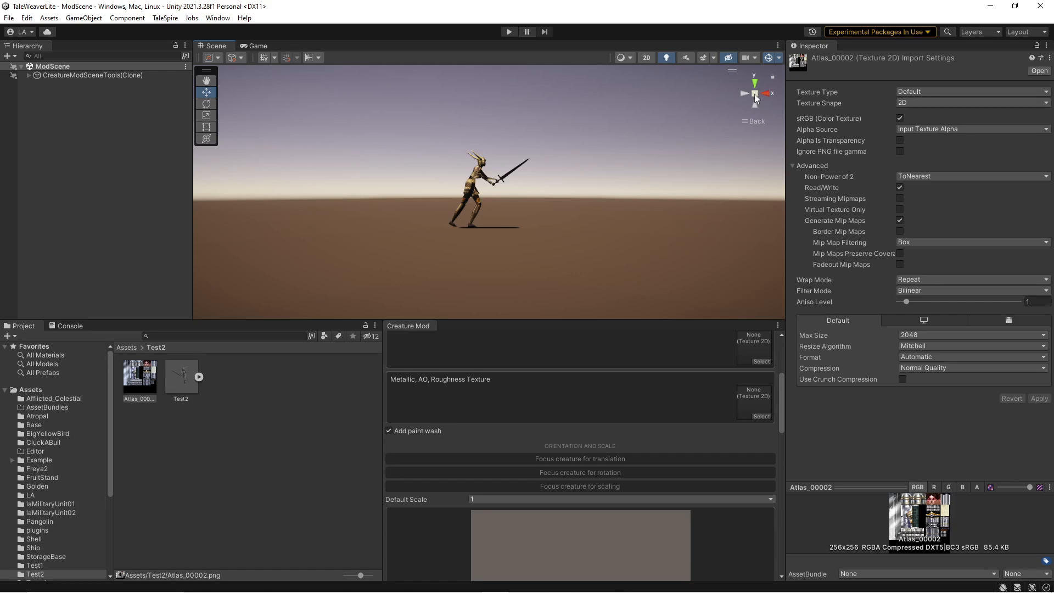
click(755, 94)
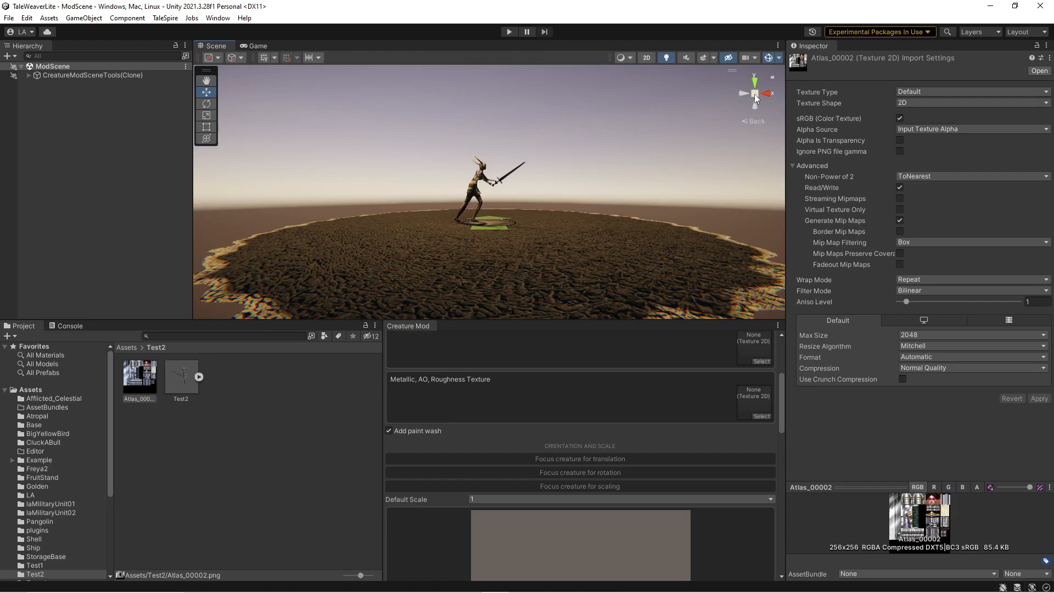
click(755, 94)
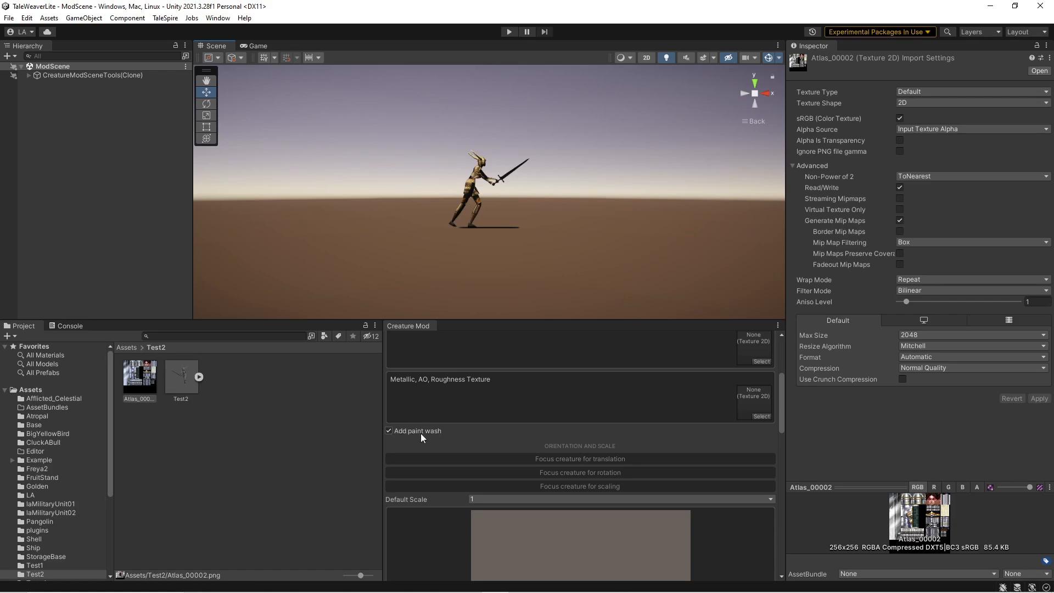
Check the paint wash option, leaving it enabled, and compare the creature's back view in perspective and isometric projection.
click(390, 431)
scroll(562, 368, down, 1)
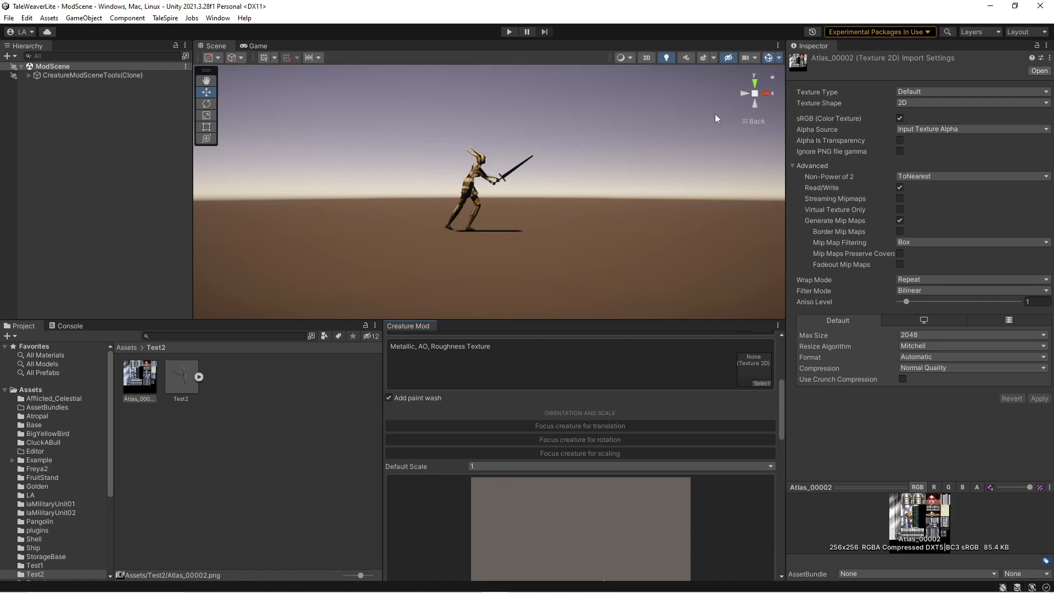
click(755, 94)
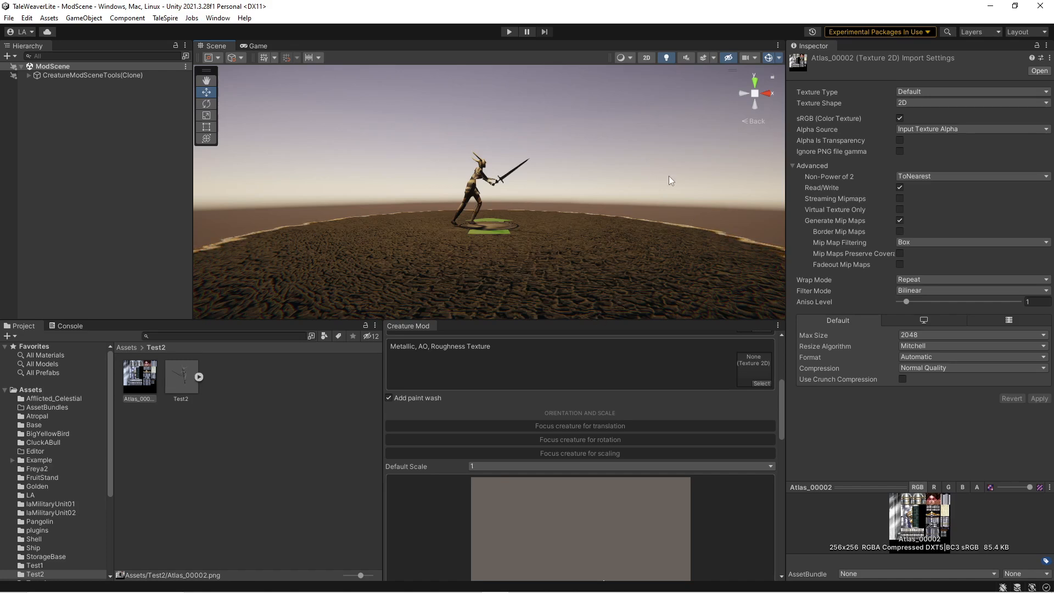
click(756, 94)
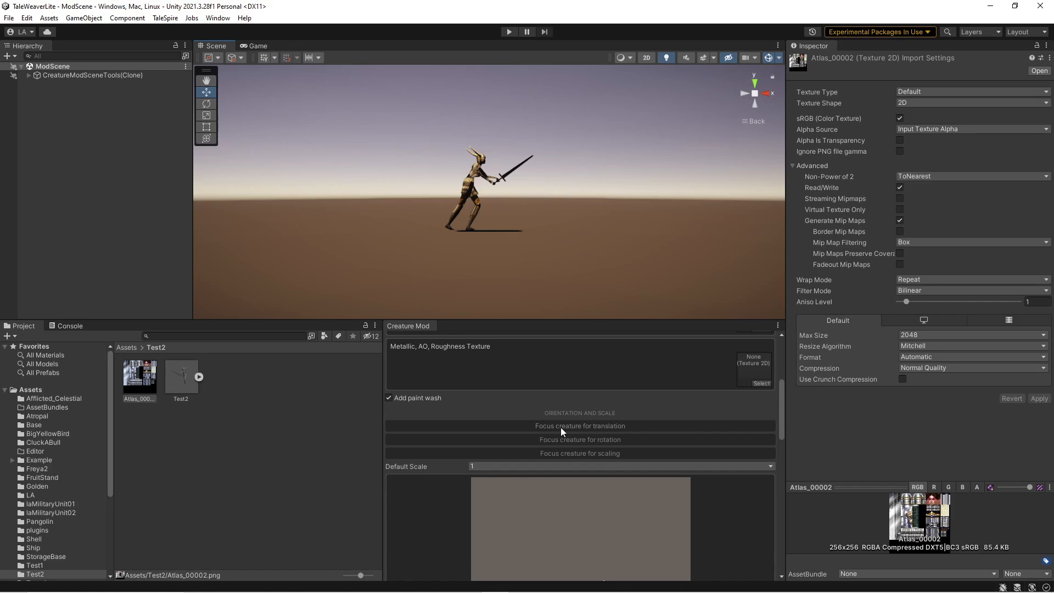
Move the creature over its base to about X 0.178 and Z -0.043, aligning it from the back and right views.
click(622, 427)
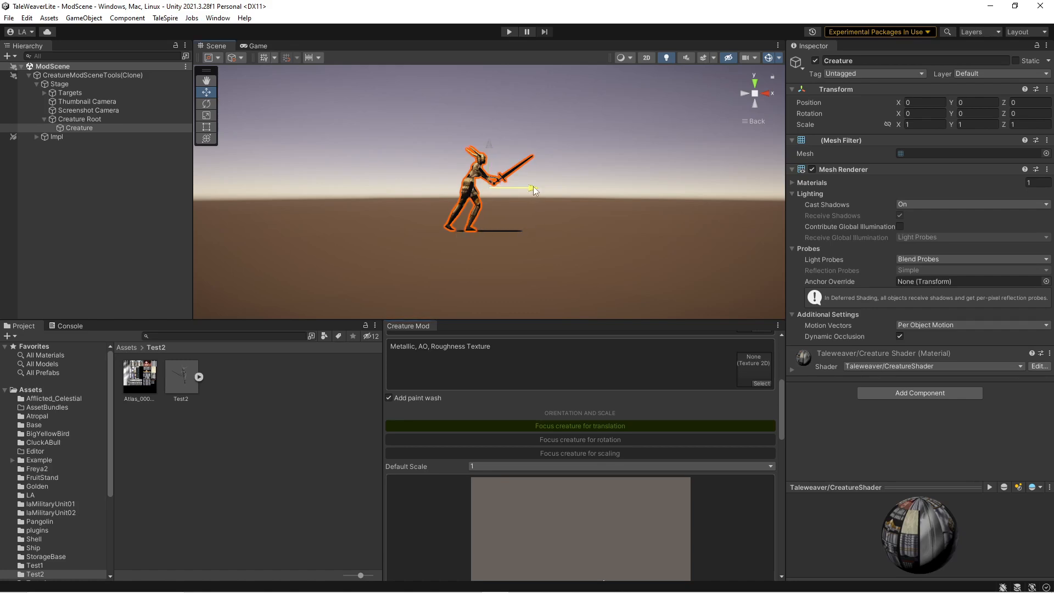
drag(532, 187, 559, 187)
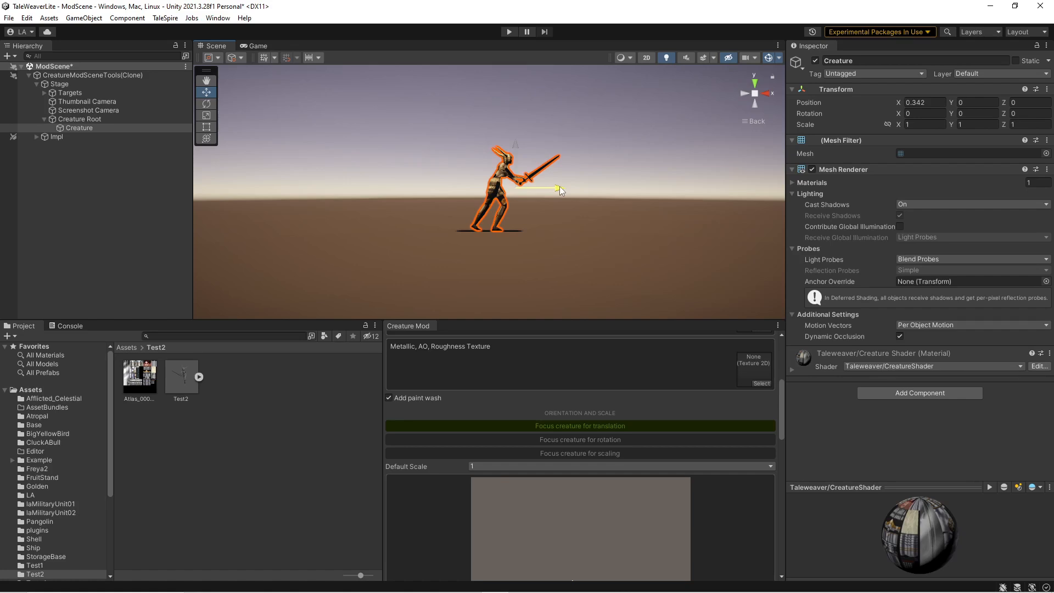
drag(559, 186, 558, 187)
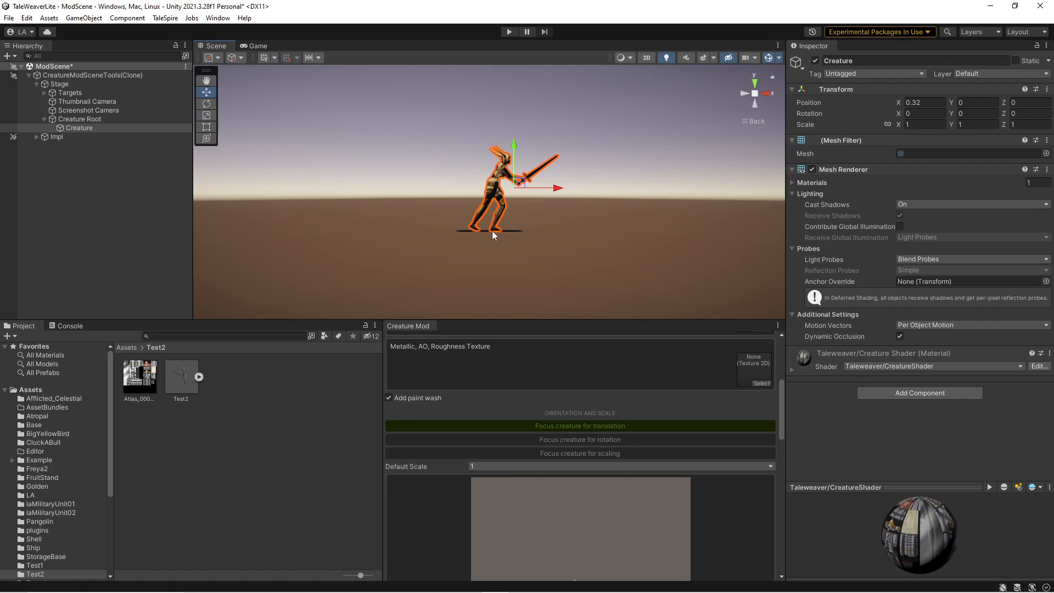
drag(555, 188, 545, 189)
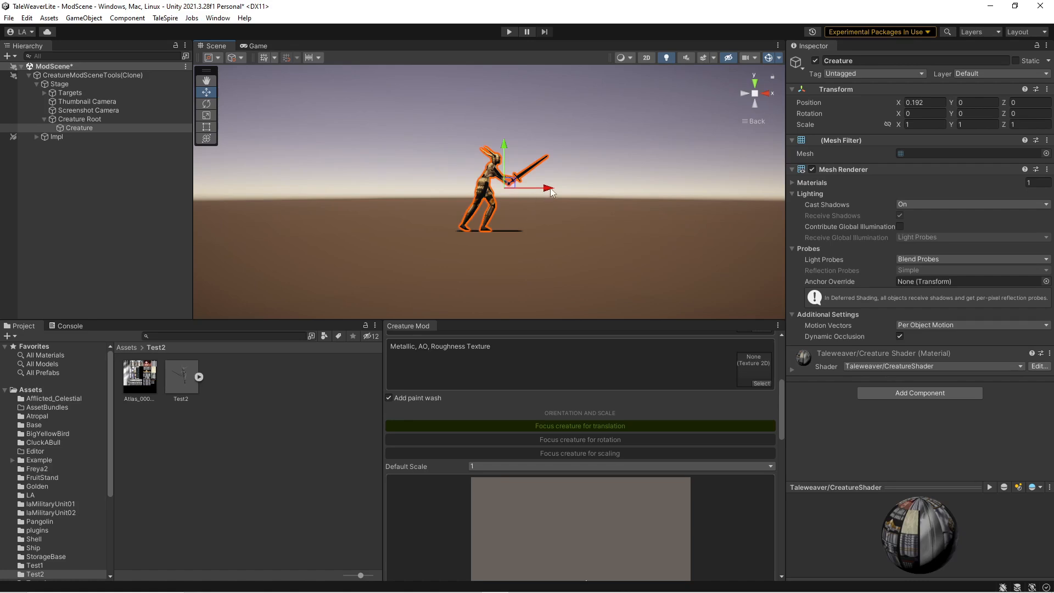
drag(549, 188, 550, 187)
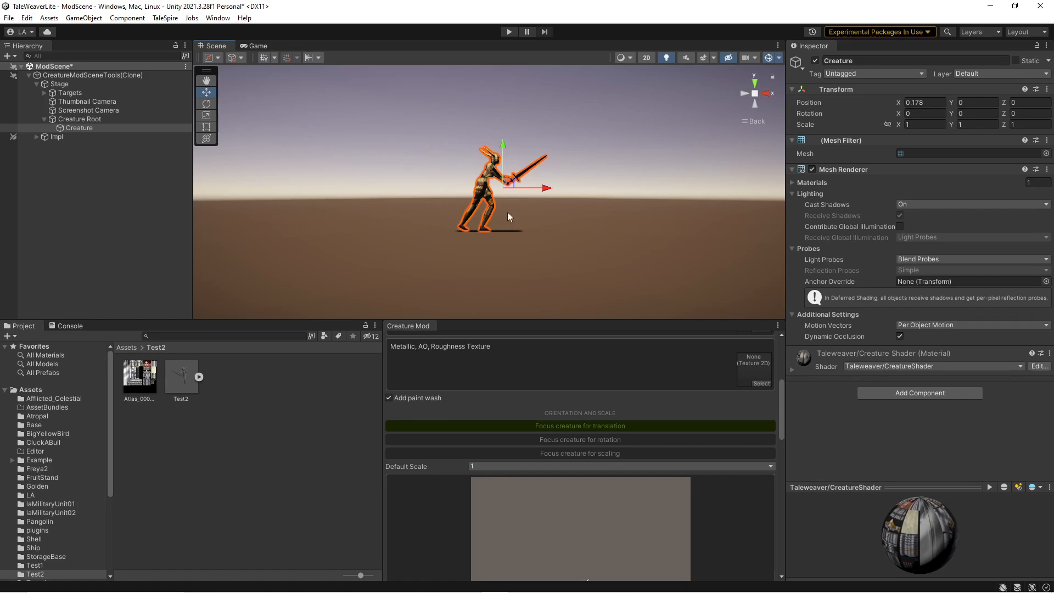
click(765, 94)
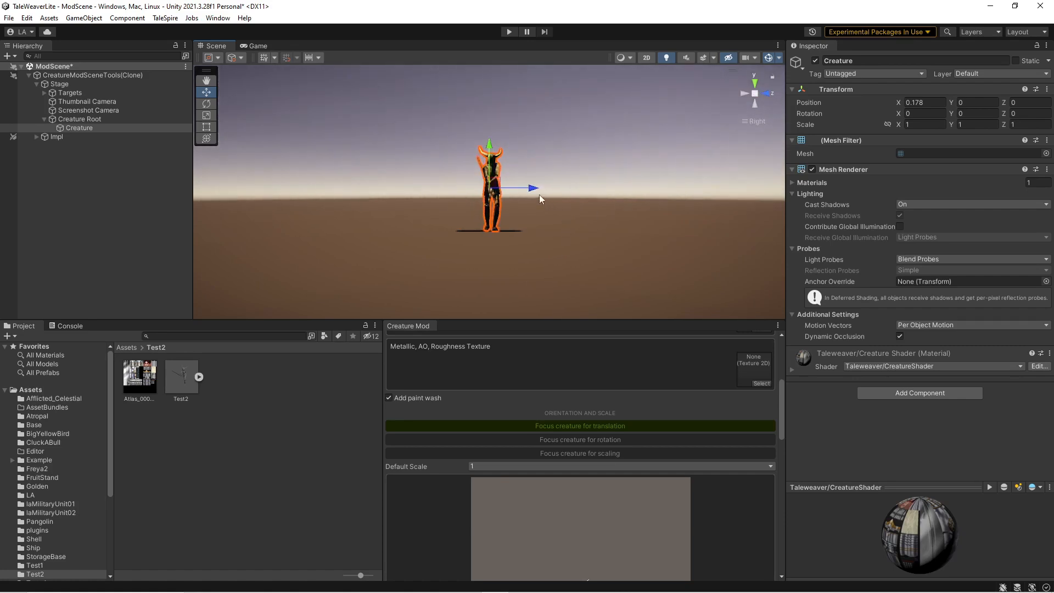
drag(535, 189, 531, 194)
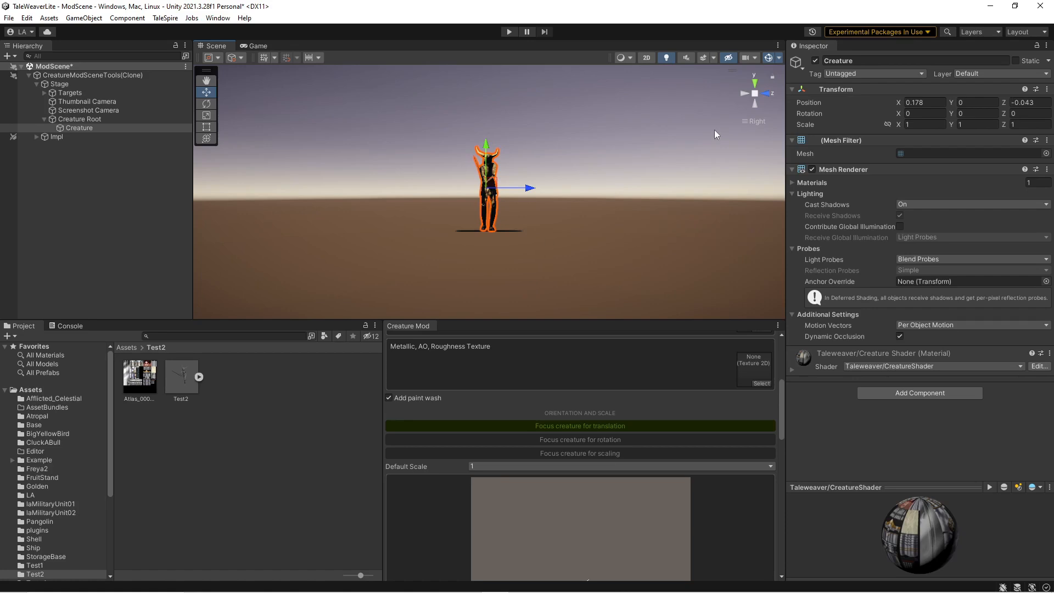
click(767, 92)
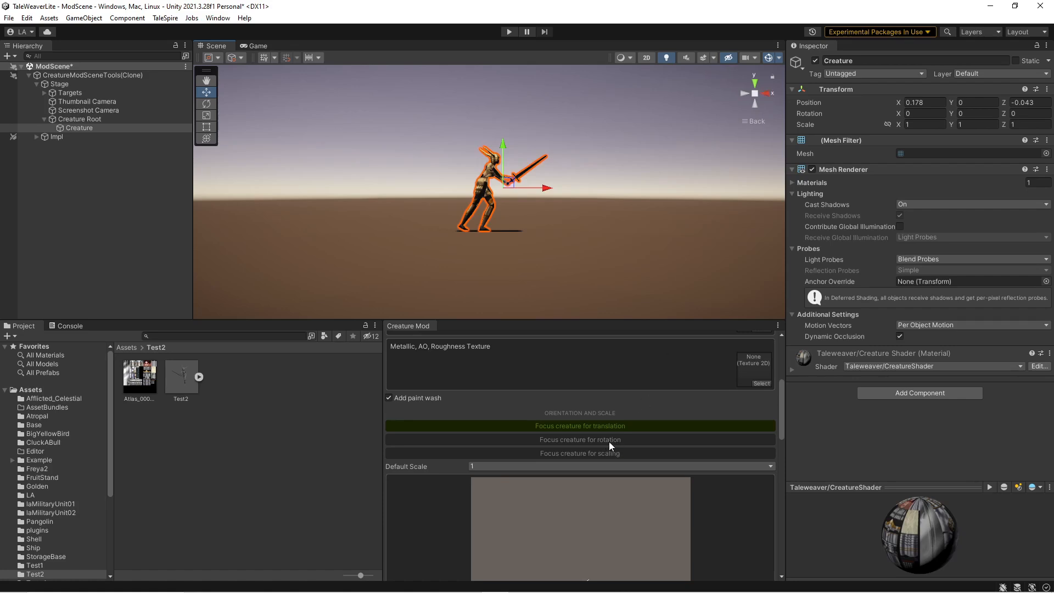
Rotate the creature about its vertical axis to about -89° so it faces along the green direction arrow in top view.
click(606, 442)
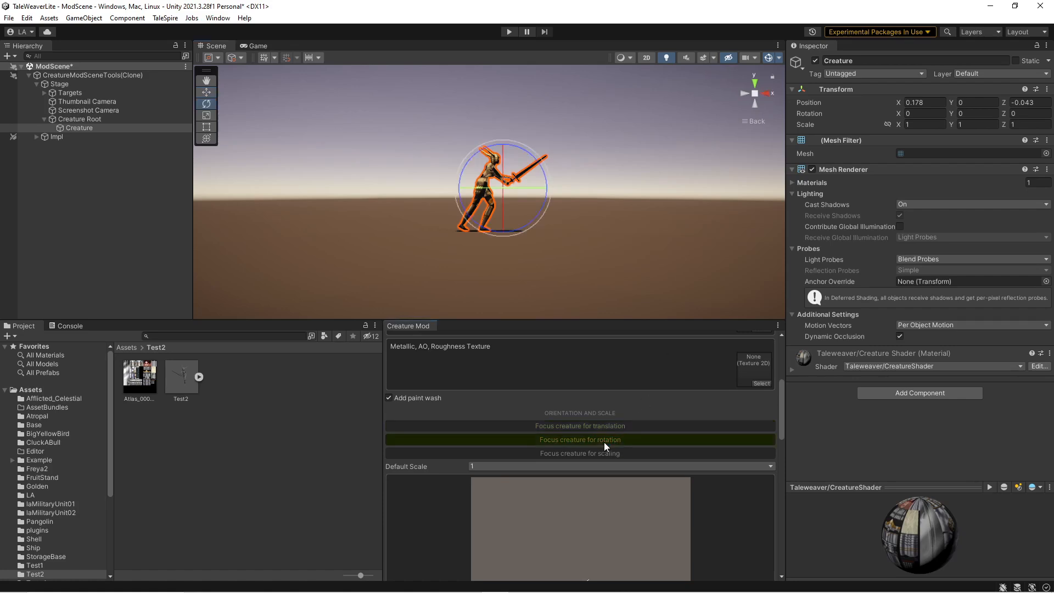
click(755, 84)
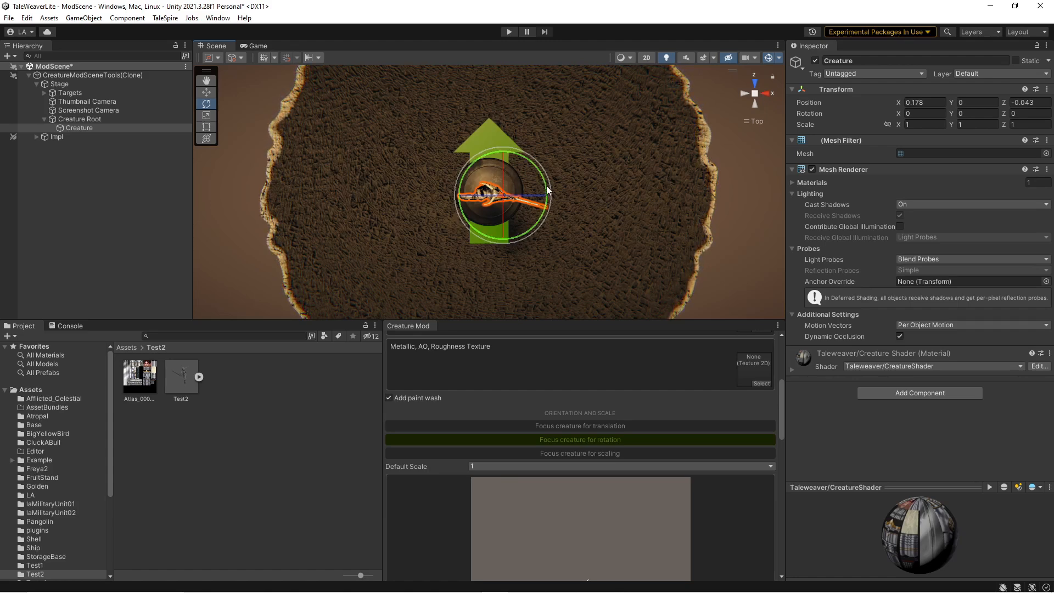
drag(544, 187, 525, 55)
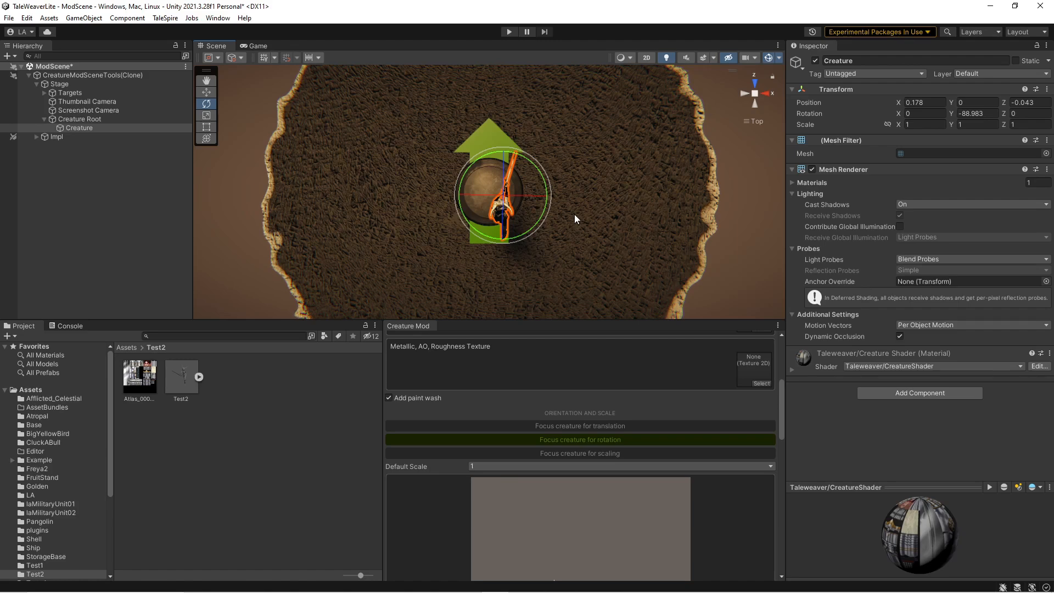
Re-centre the rotated creature on its base at about X 0.044 and Z 0.009, using the top, front and left views.
click(601, 425)
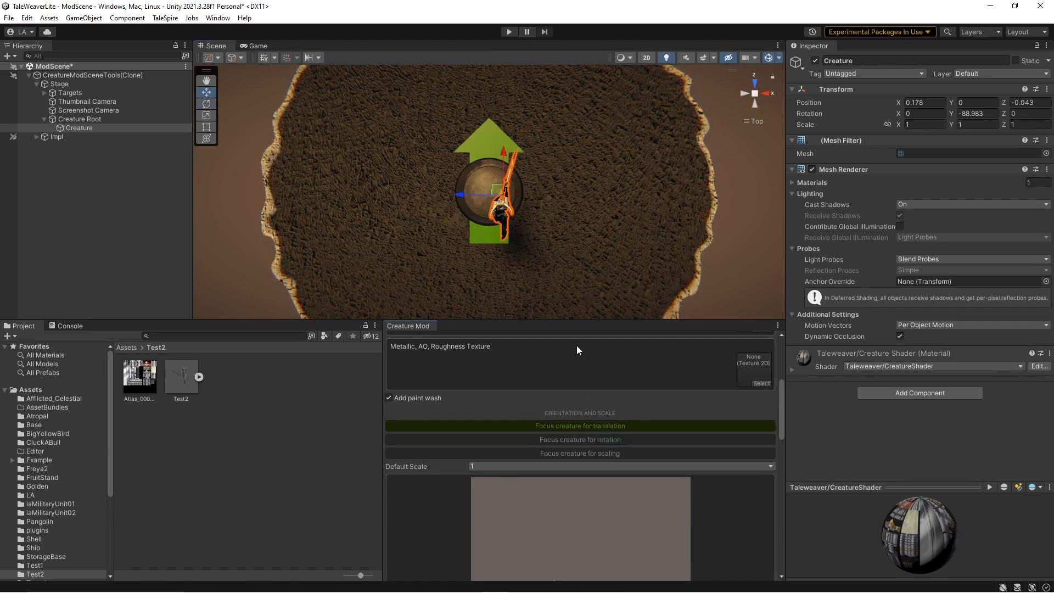
drag(463, 198, 448, 196)
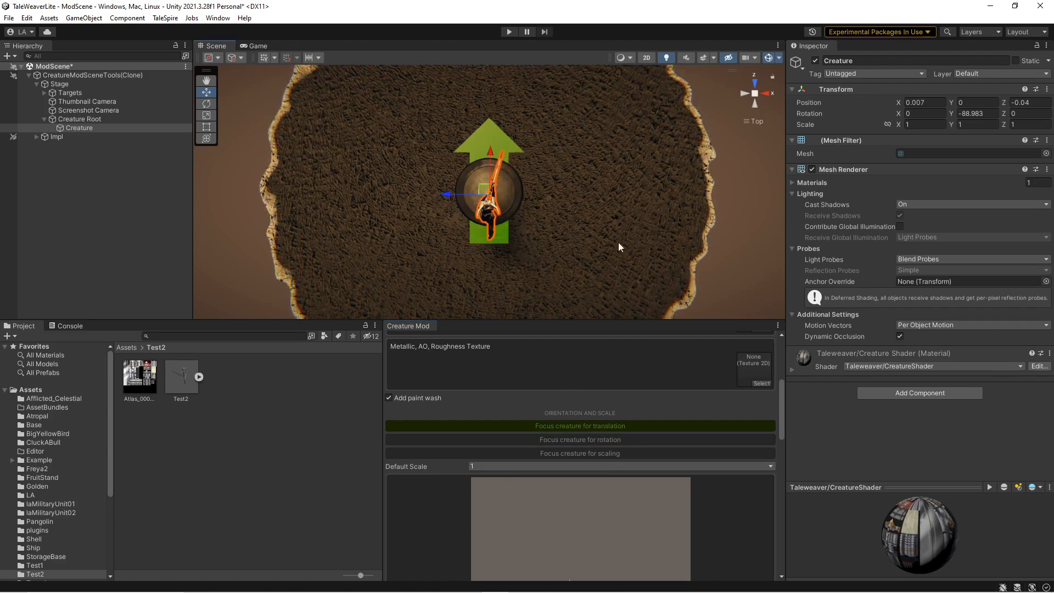
click(755, 84)
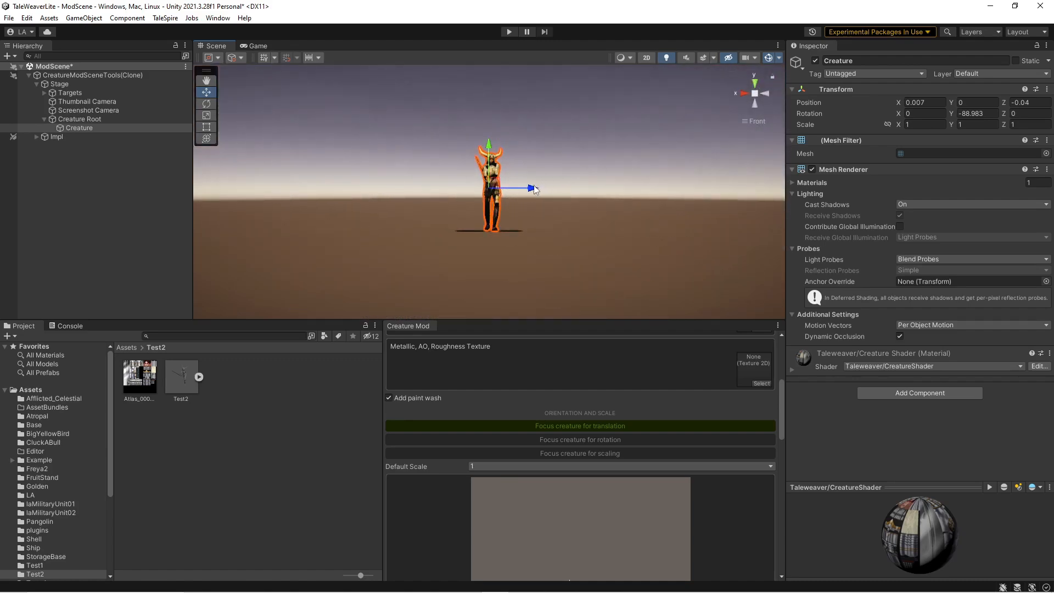
drag(530, 189, 532, 188)
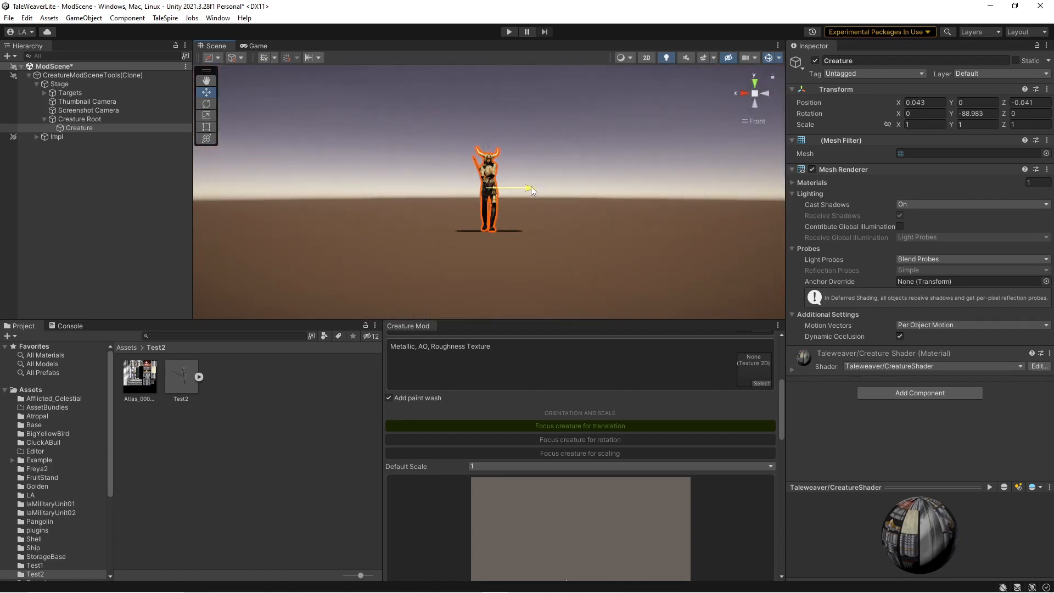
click(766, 94)
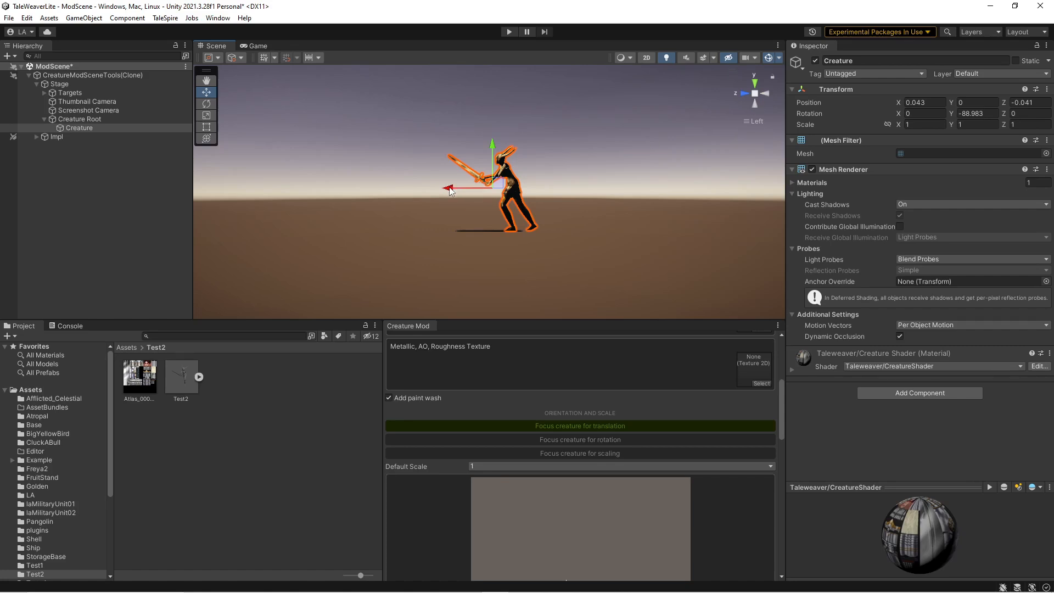
drag(448, 188, 446, 189)
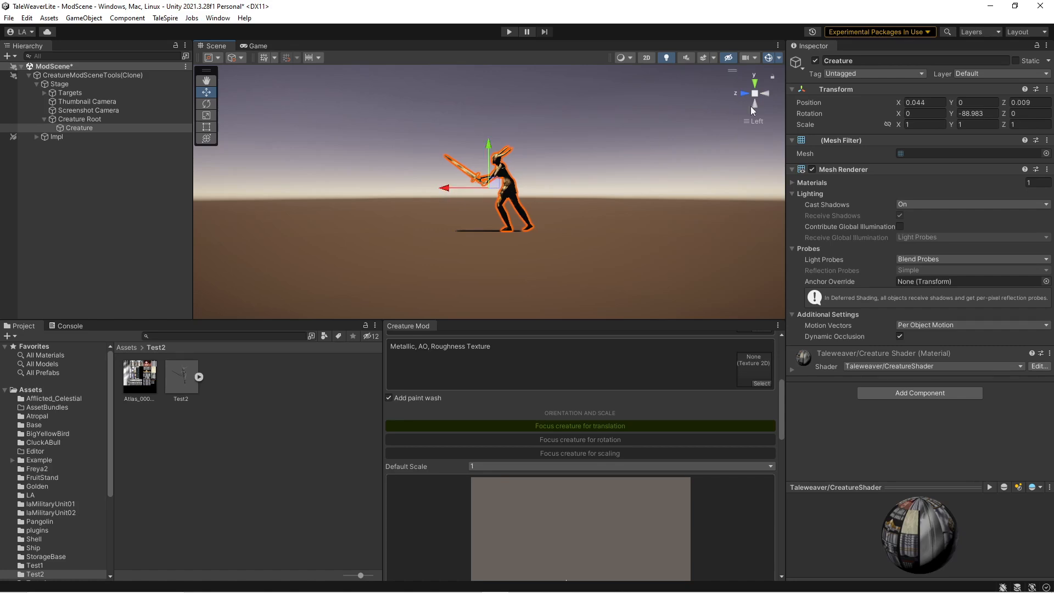
Check the creature's placement from the side, top and front, and examine its preview image in the creature mod settings.
click(765, 94)
click(765, 95)
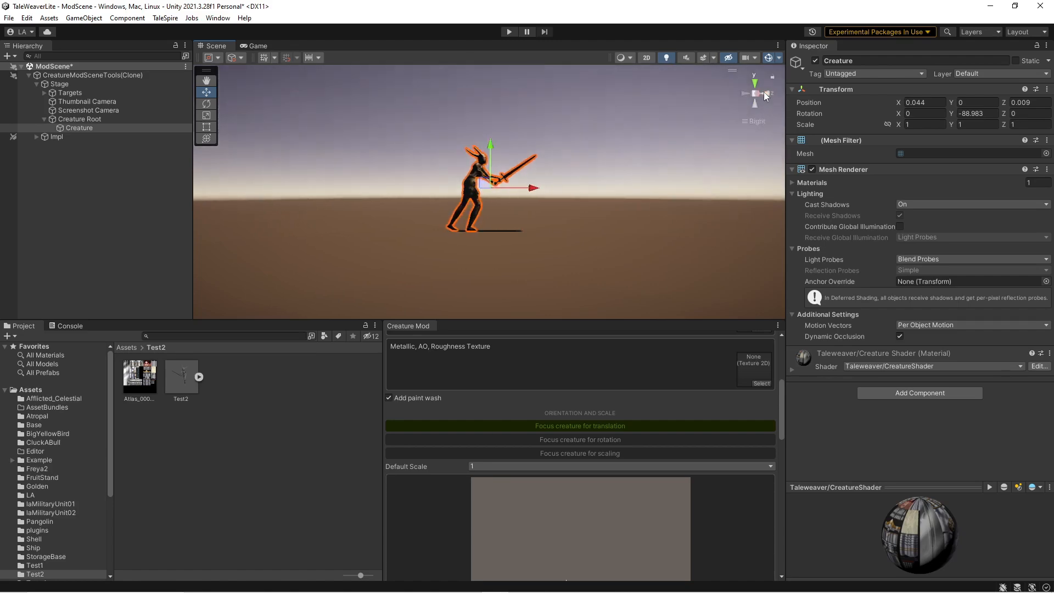
click(765, 95)
click(755, 85)
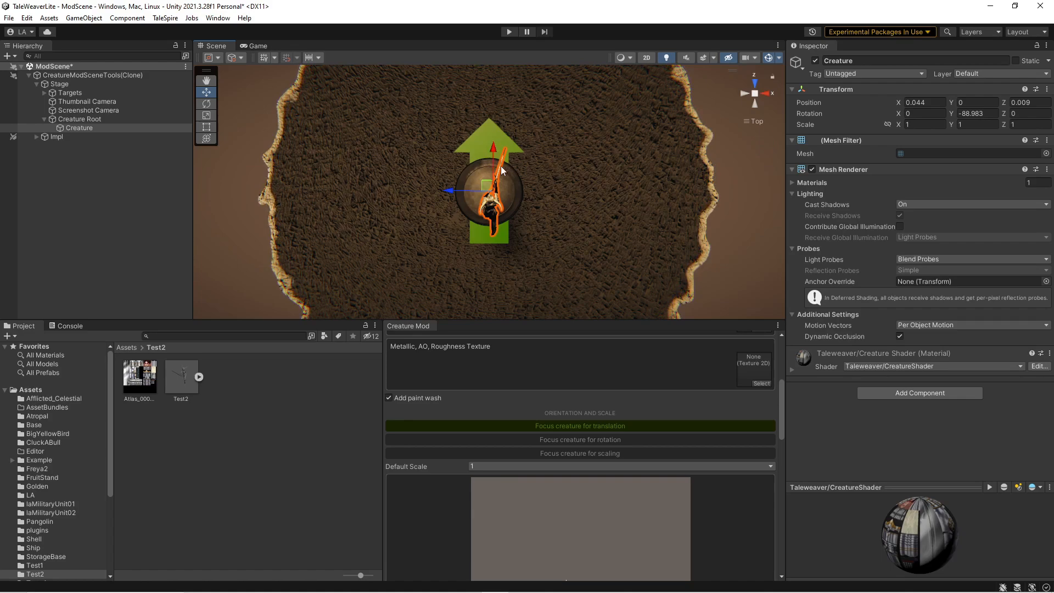
click(756, 84)
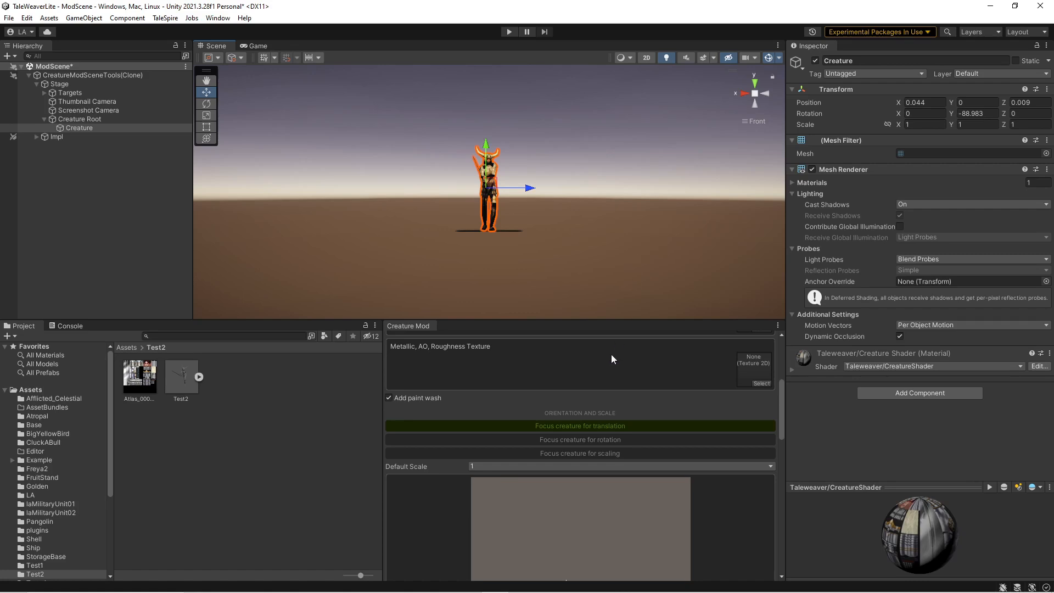
scroll(610, 424, down, 3)
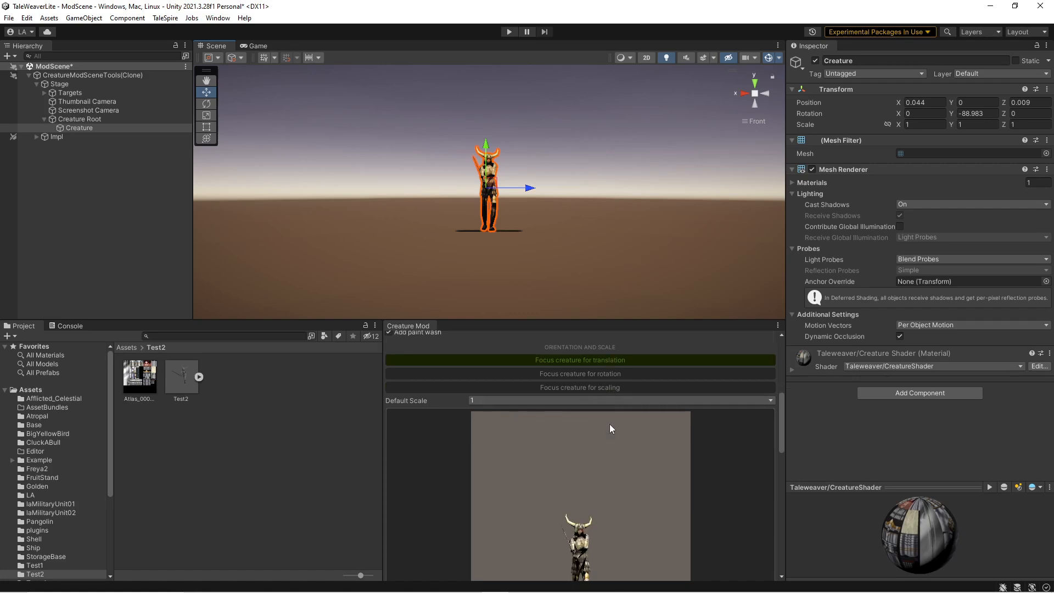
scroll(610, 428, down, 3)
scroll(608, 431, up, 2)
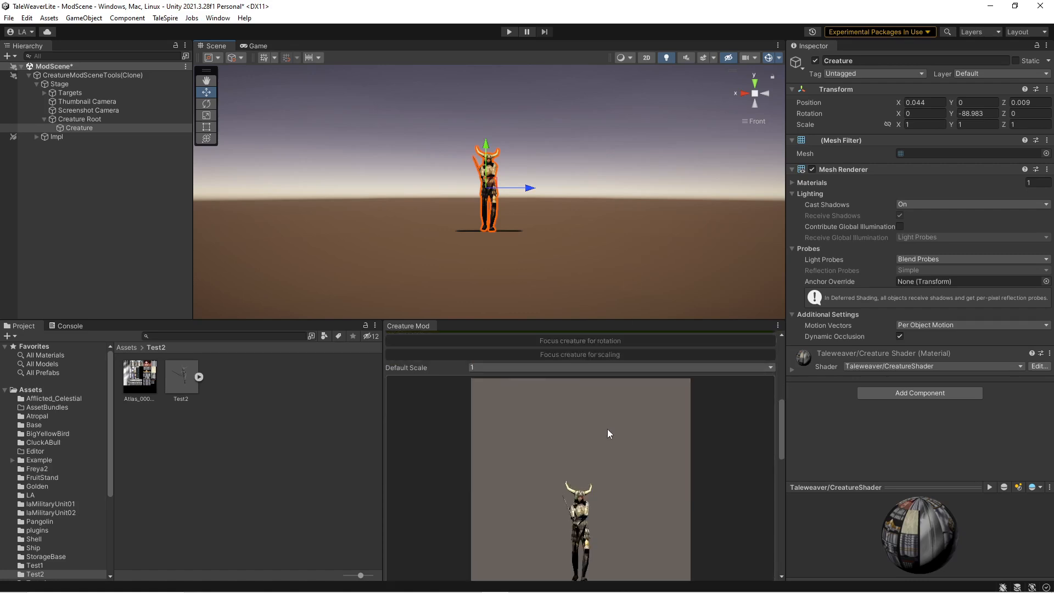
Set the creature up for scaling, show the reference creatures for scale, and slide them until the bard stands beside it in the preview.
click(603, 355)
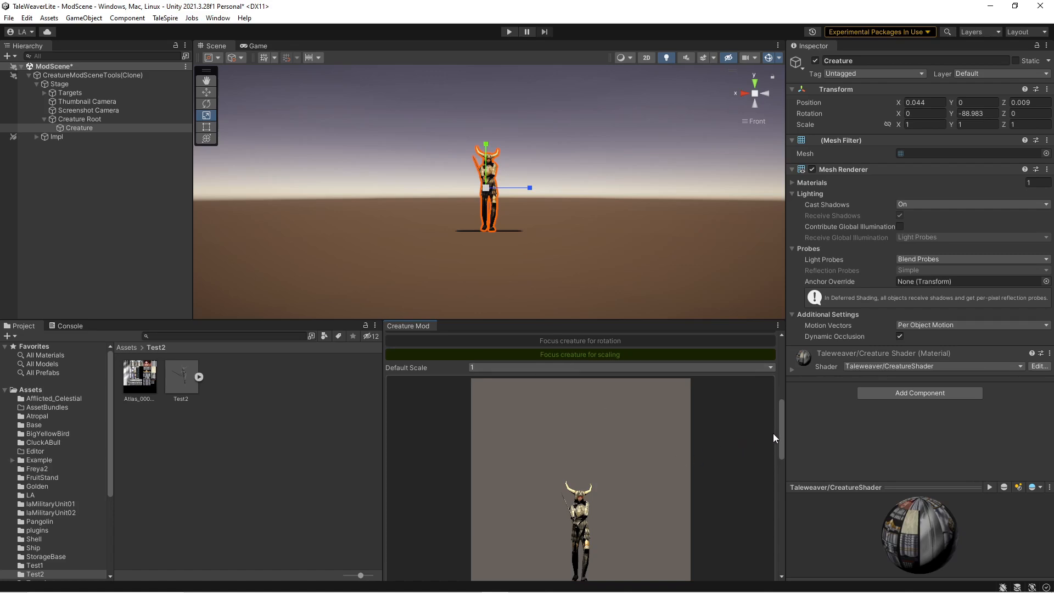
drag(780, 430, 780, 439)
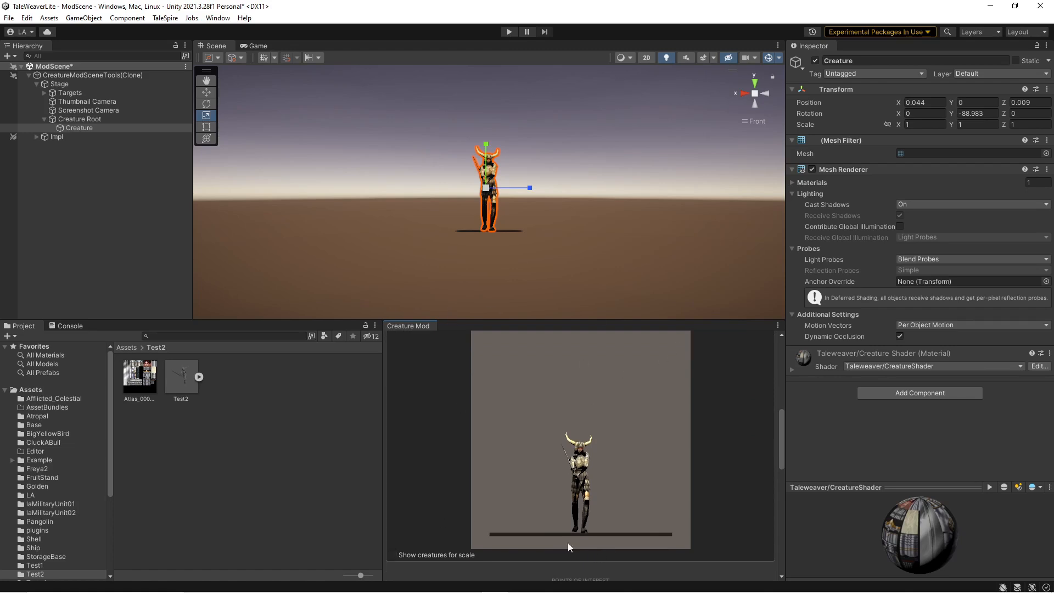
click(394, 555)
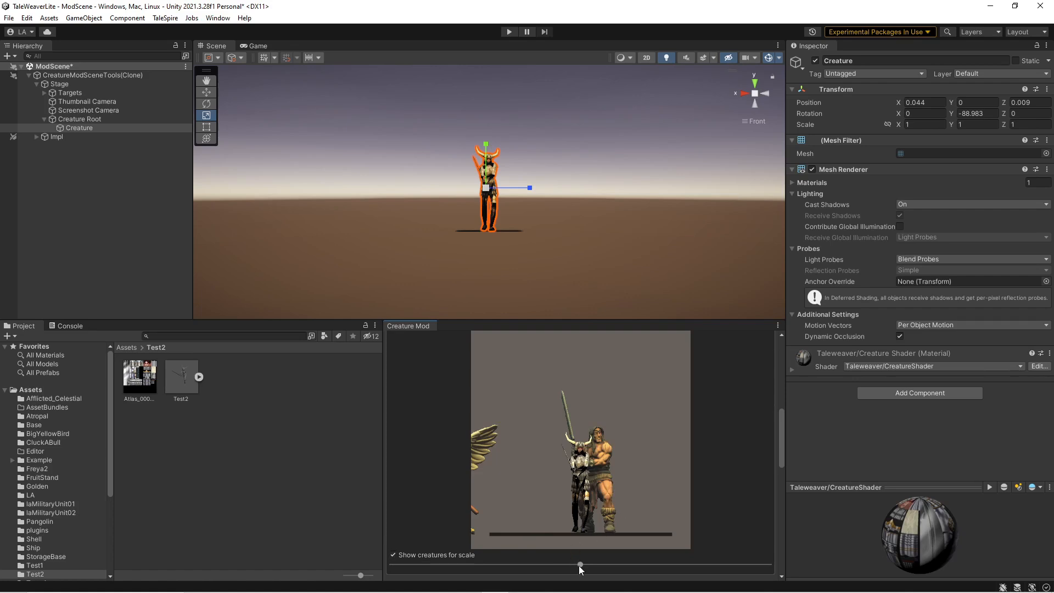
drag(580, 565, 612, 565)
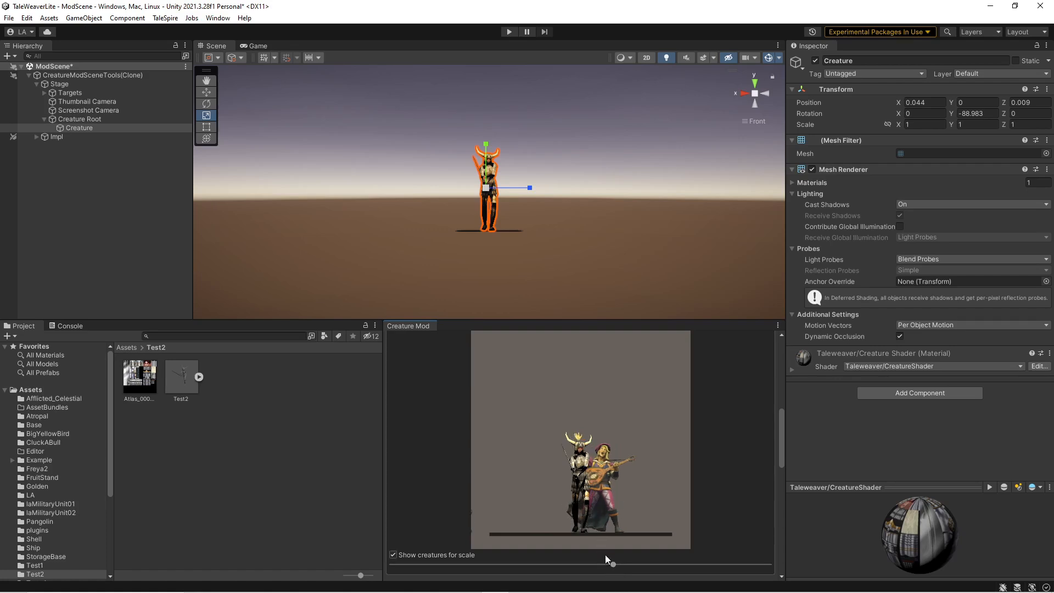
mouse_move(611, 563)
mouse_down()
mouse_move(586, 566)
mouse_move(607, 578)
mouse_up()
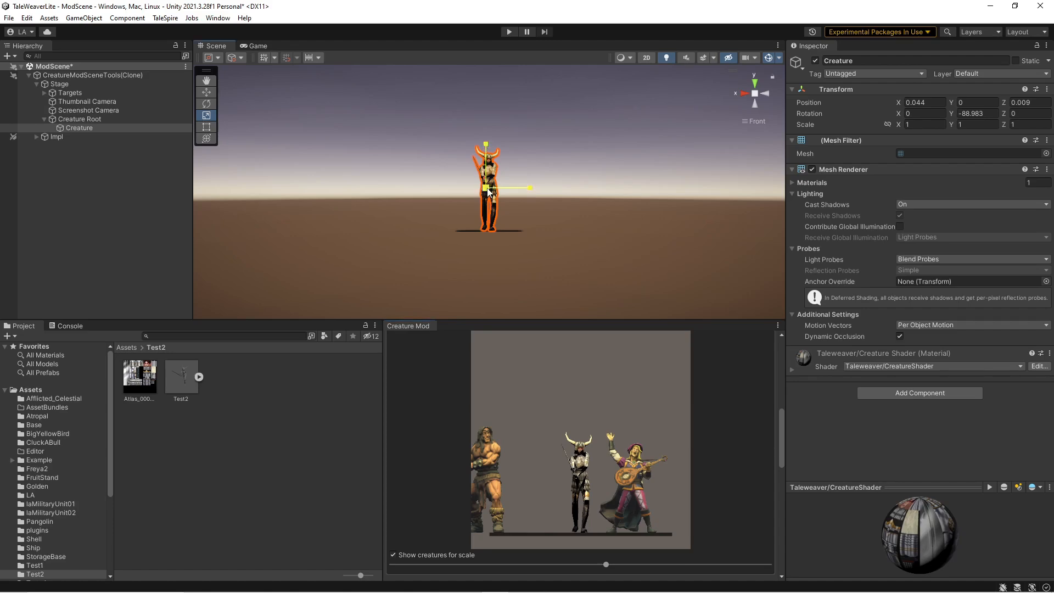
Scale the creature uniformly to about 1.115 and raise it to about Y -0.009 so its feet rest on the base.
drag(488, 191, 495, 189)
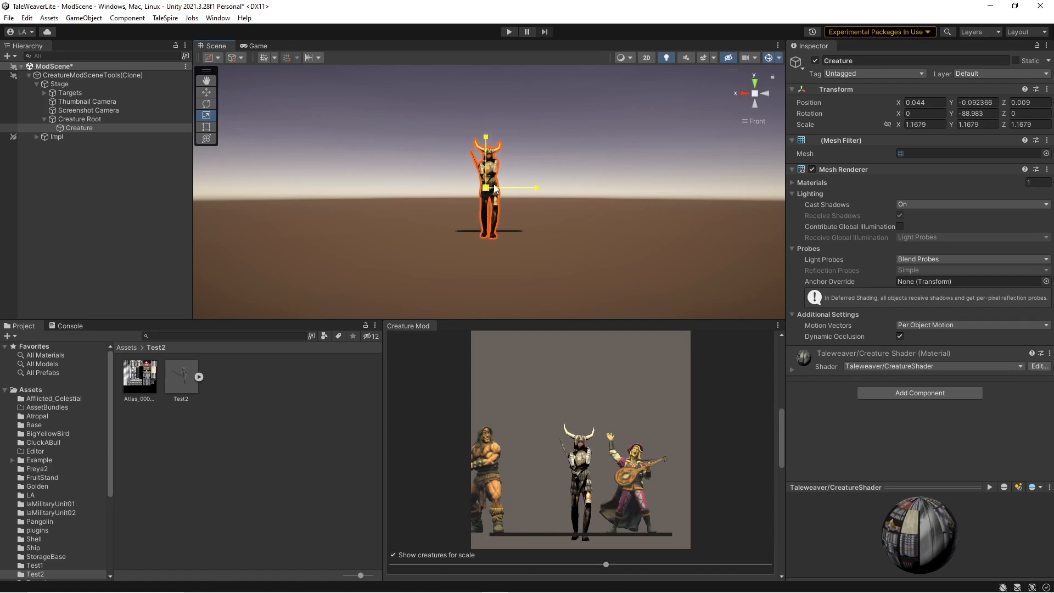
drag(495, 189, 493, 188)
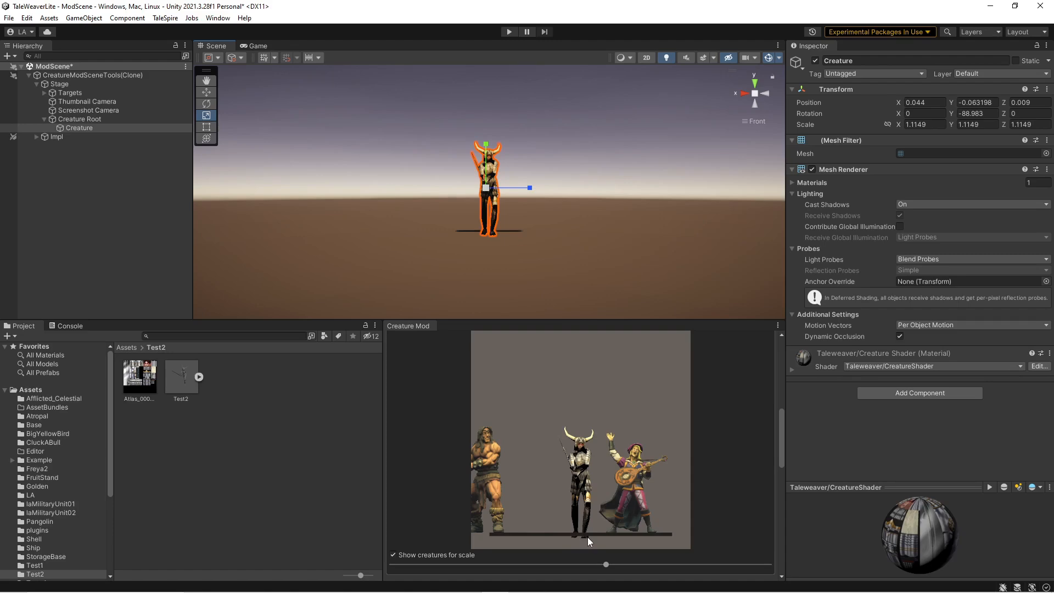
scroll(576, 425, up, 3)
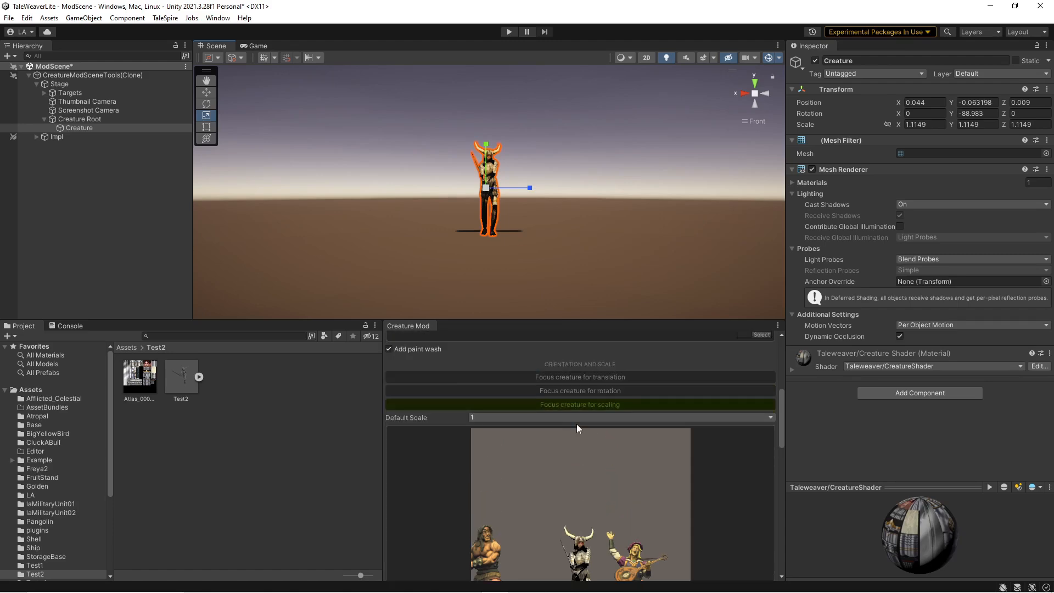
click(597, 378)
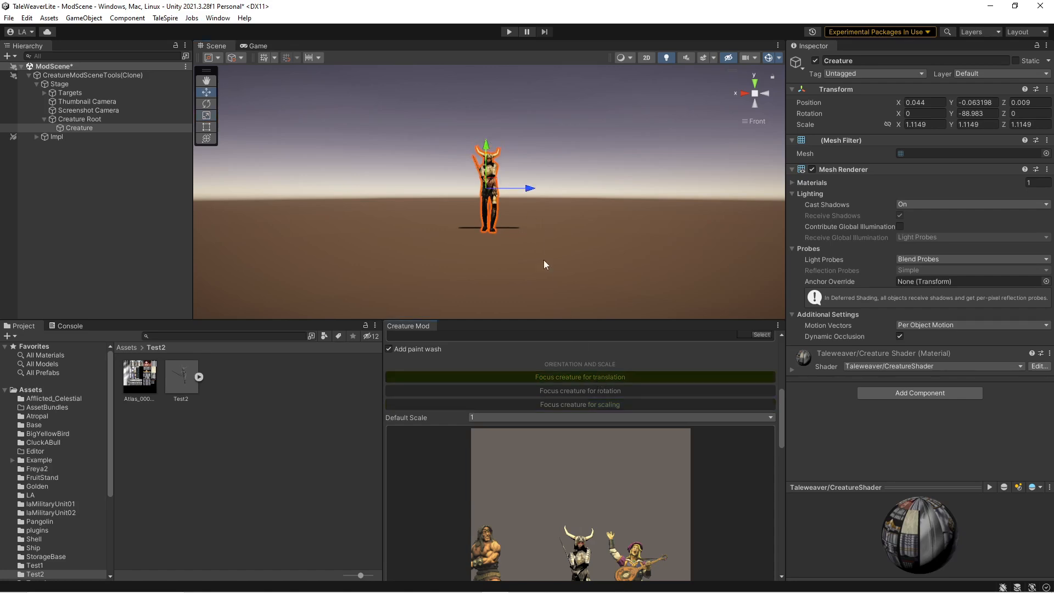
scroll(588, 347, down, 3)
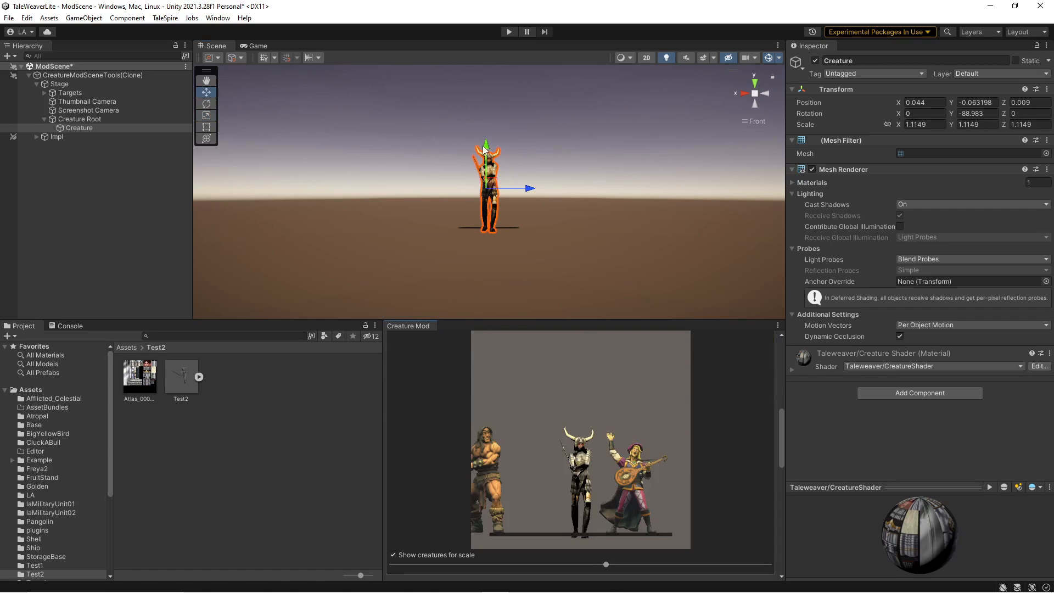
drag(484, 149, 490, 146)
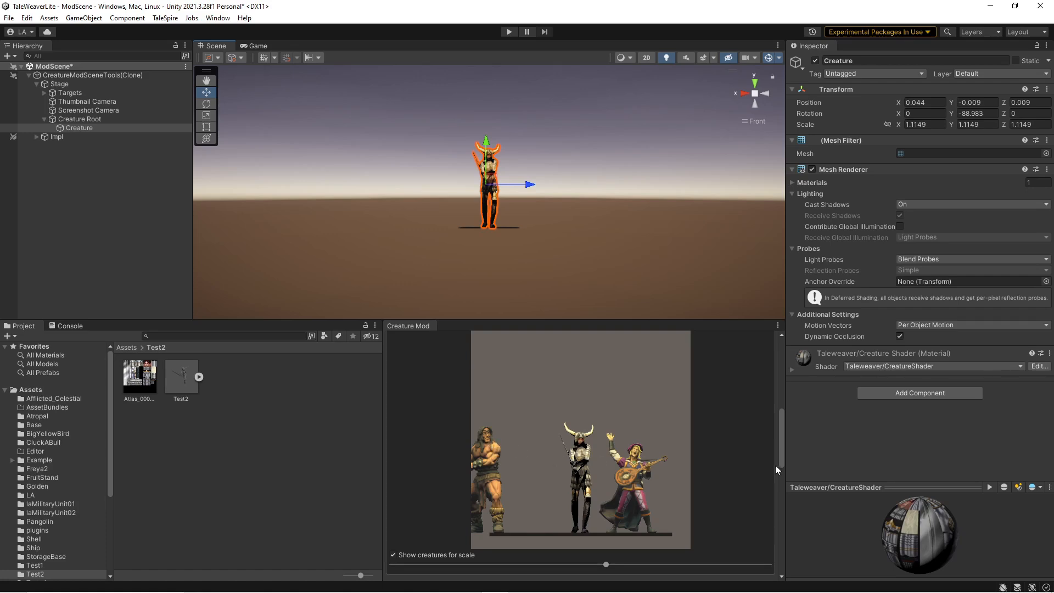
Raise the head target from the base to head height, at about Y 1.042, in the front view.
drag(782, 453, 776, 474)
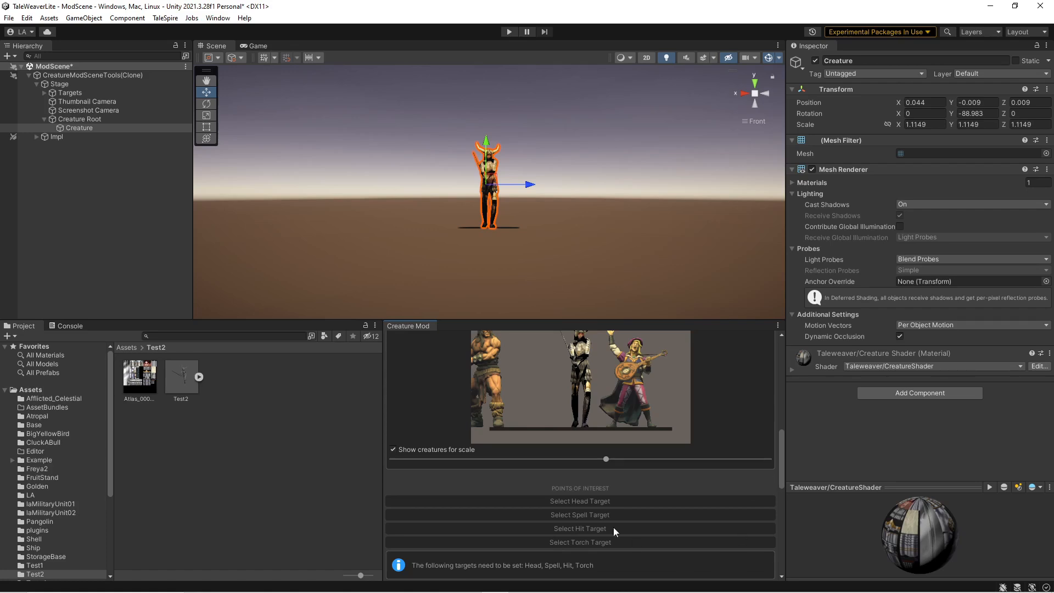
click(581, 502)
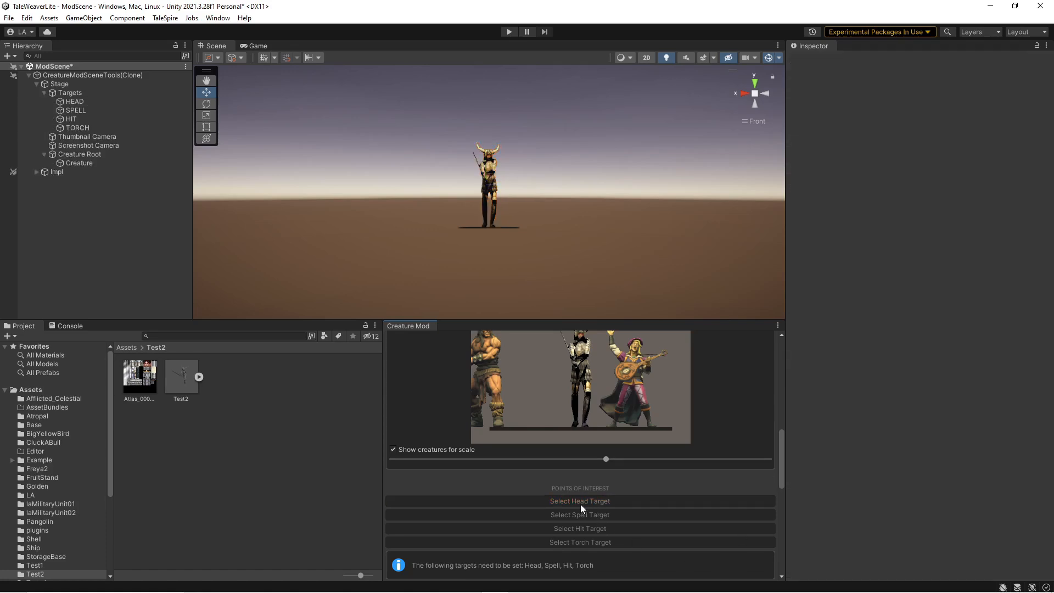
click(580, 501)
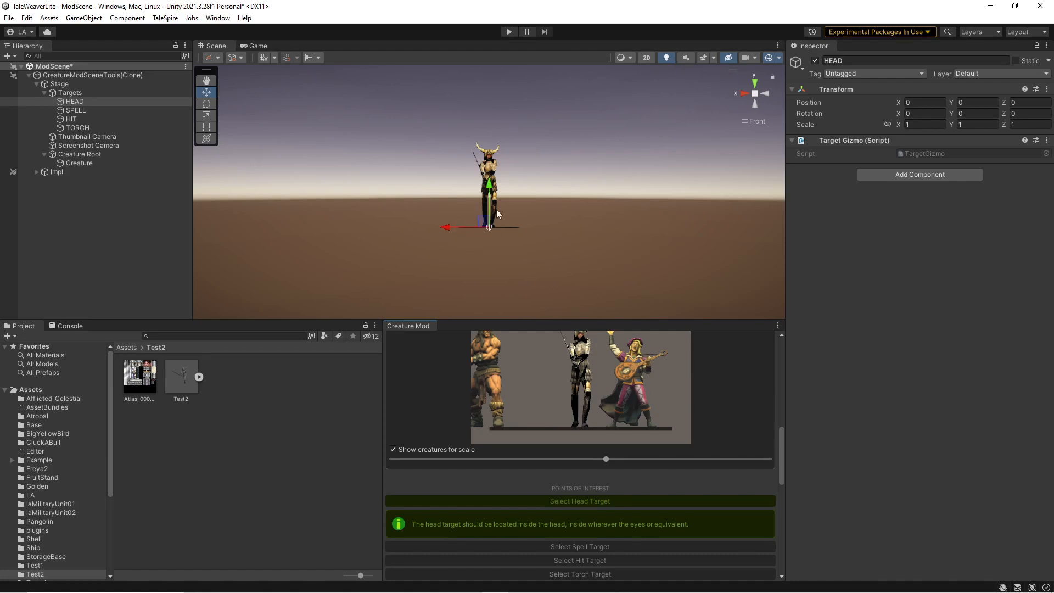
drag(491, 187, 499, 114)
click(499, 122)
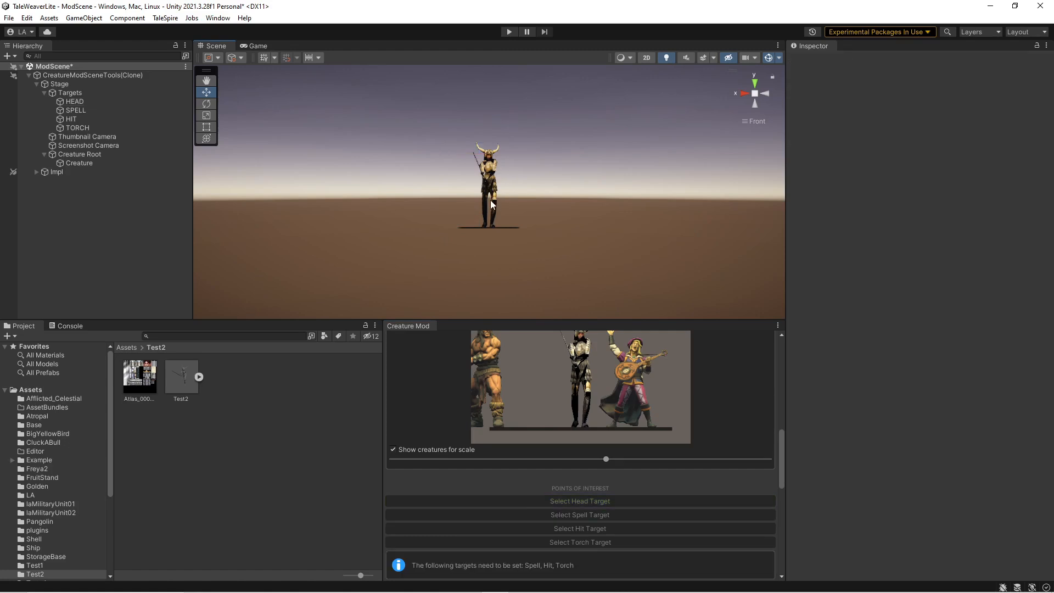
Fit the head target inside the head at about Y 1.026 and Z -0.101 from the left view, and check it from the front.
click(562, 501)
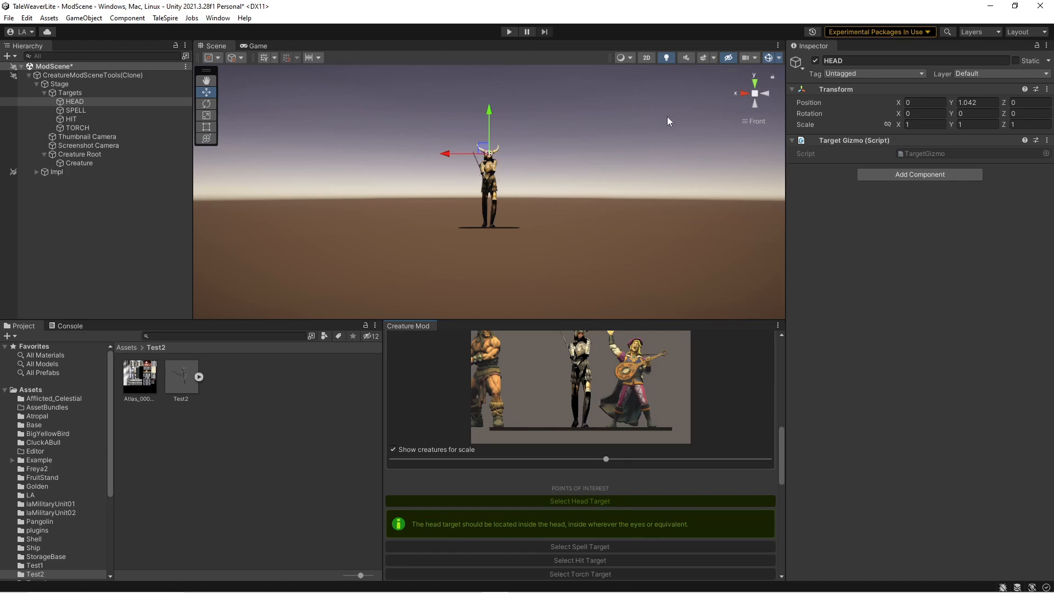
click(766, 96)
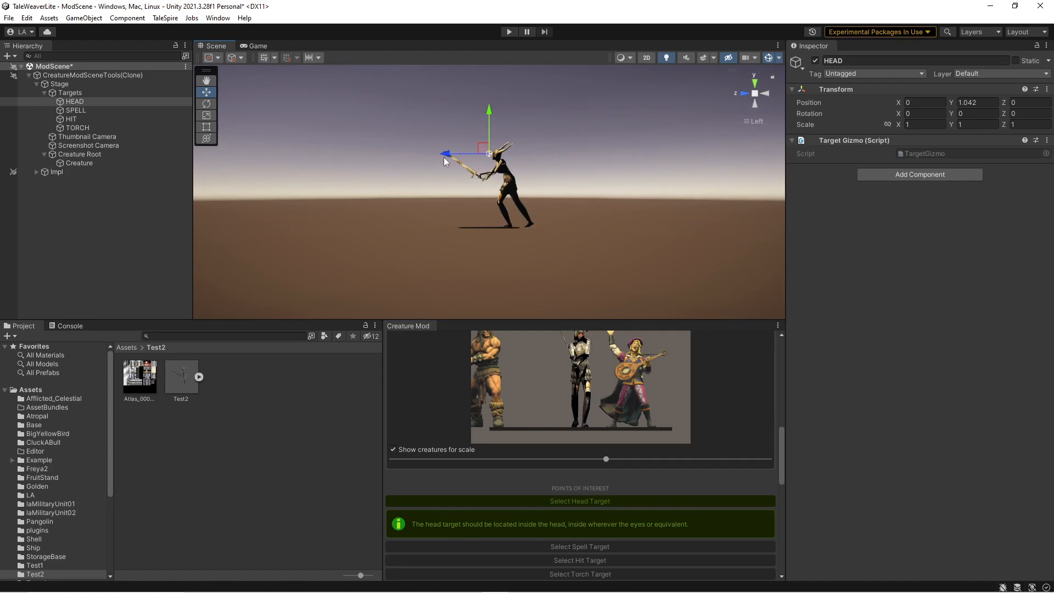
drag(444, 161, 453, 159)
drag(499, 108, 496, 109)
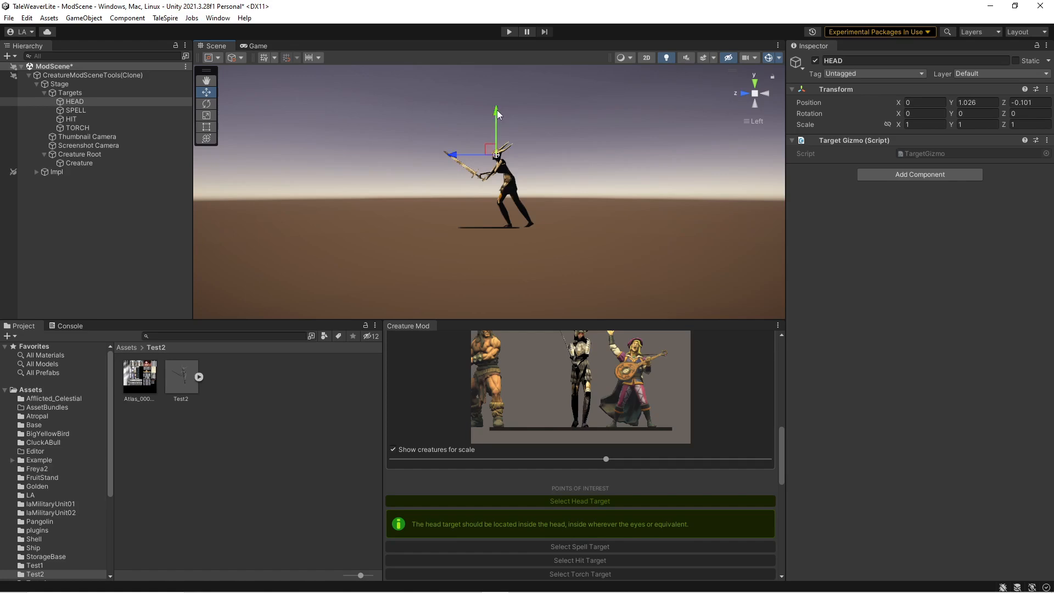
click(769, 94)
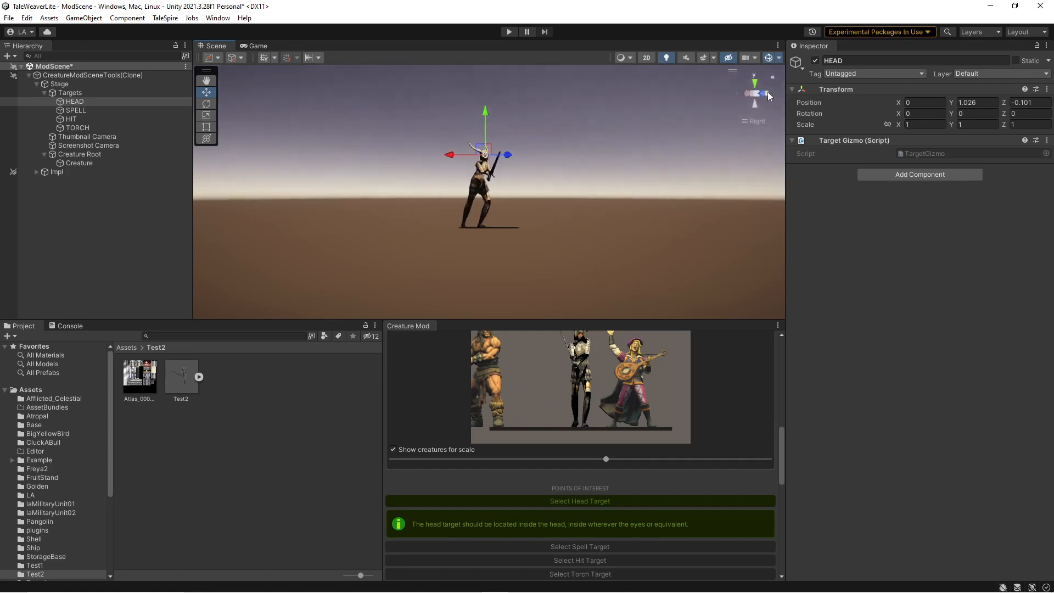
click(768, 94)
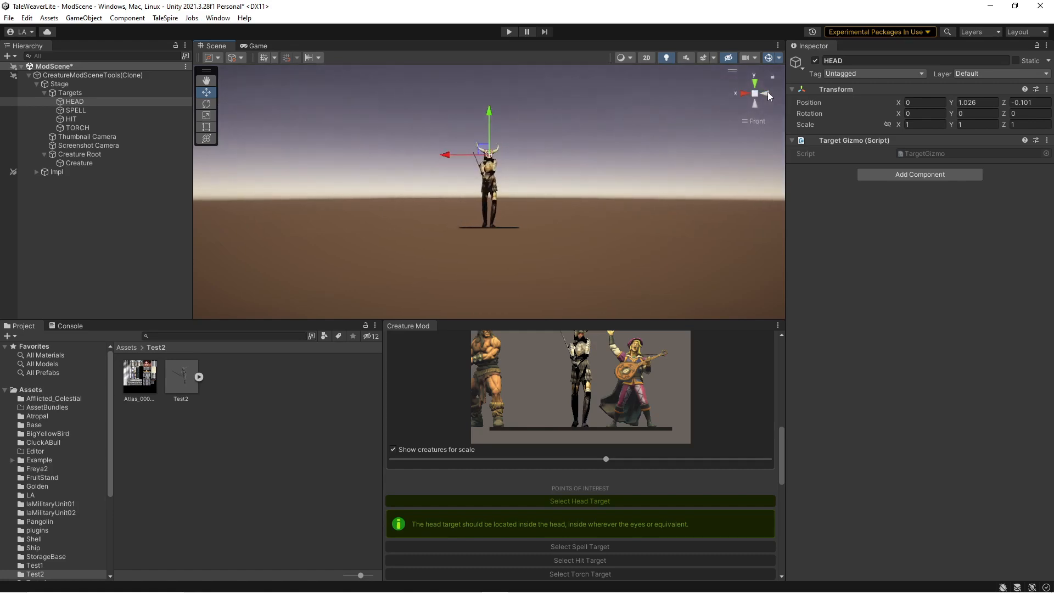
Place the spell target near the sword tip at about X 0.194, Y 0.987 and Z 0.529, using the left and front views.
click(581, 547)
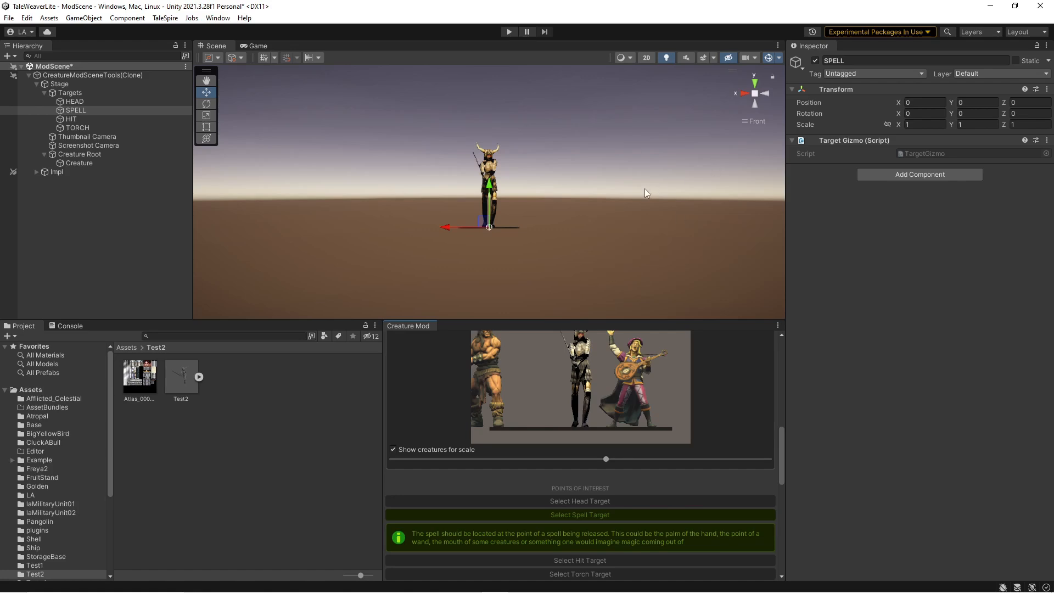
click(766, 96)
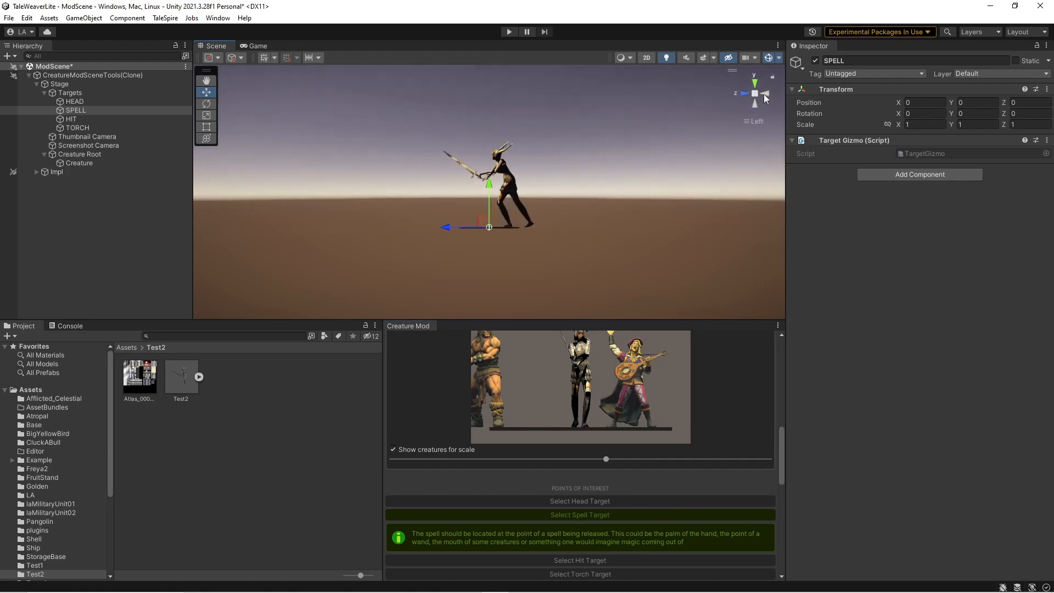
drag(490, 188, 490, 113)
drag(449, 152, 418, 152)
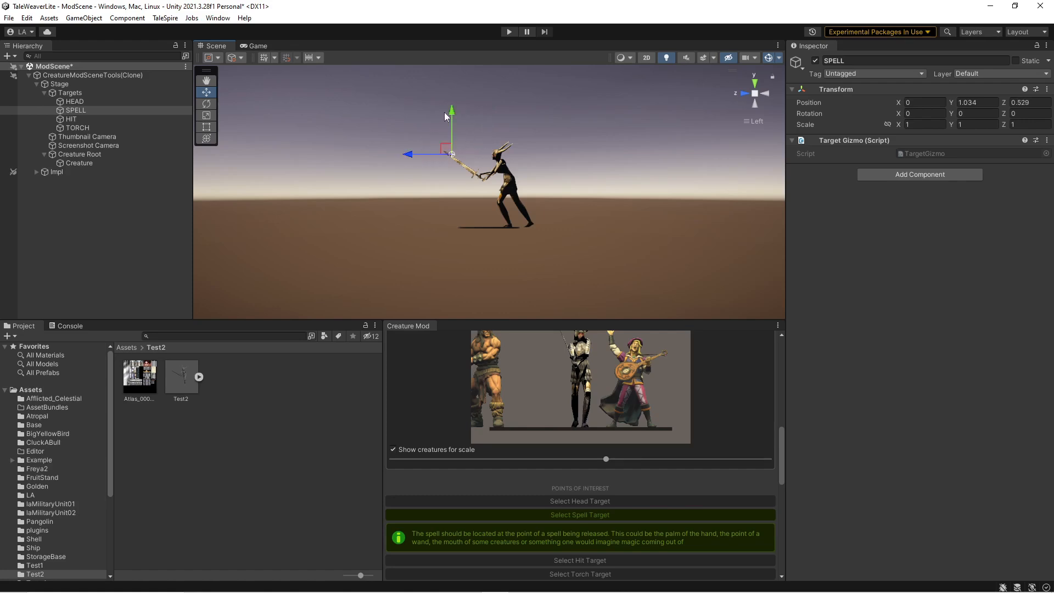
drag(451, 111, 453, 115)
click(768, 94)
click(768, 94)
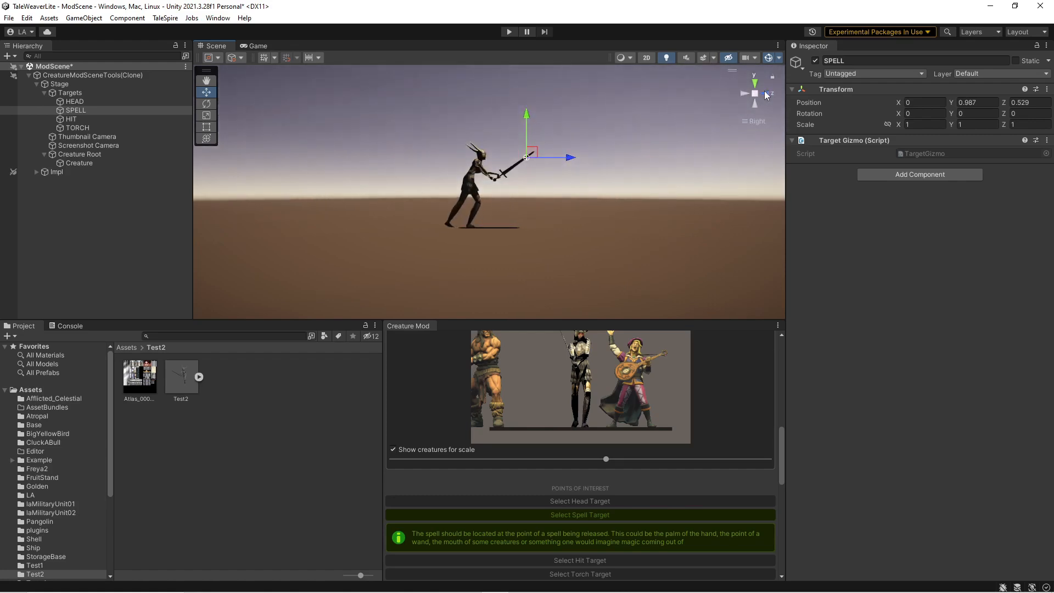
drag(450, 165, 434, 162)
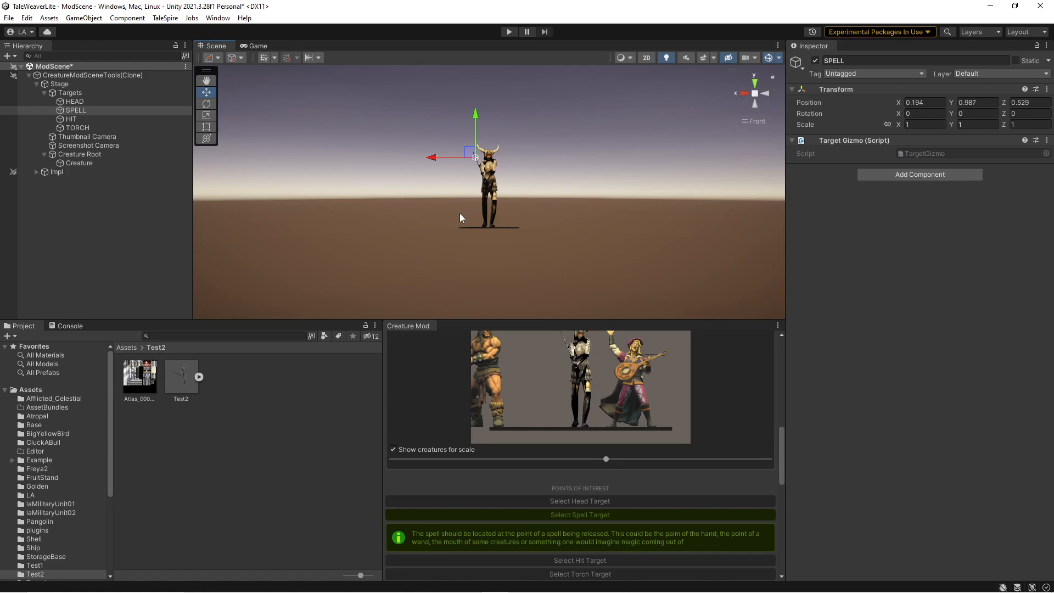
click(587, 518)
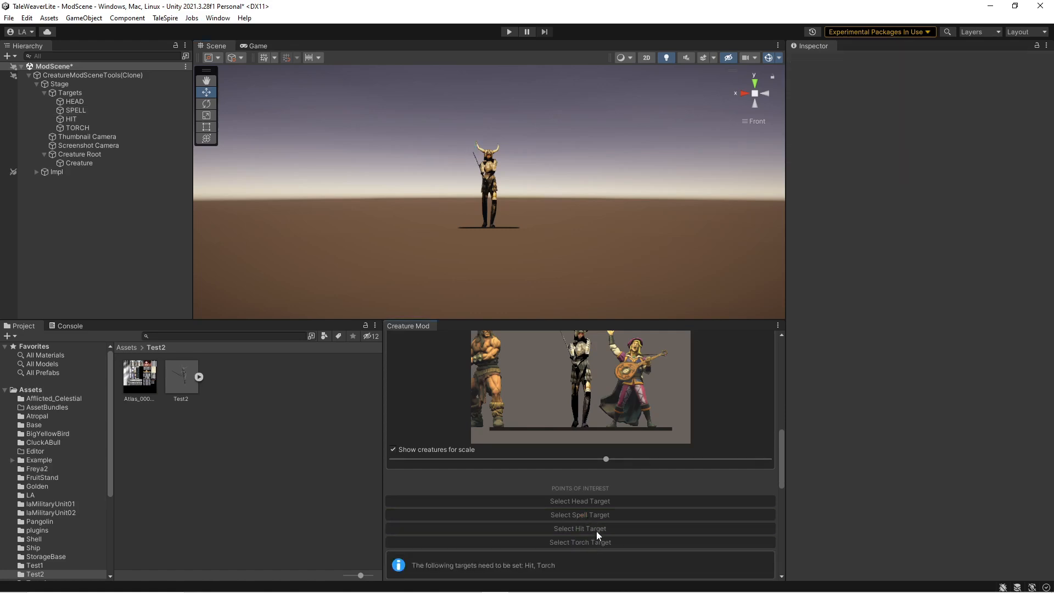
Place the hit target inside the creature's chest at about Y 0.708 and Z -0.257, using the front and left views.
click(595, 530)
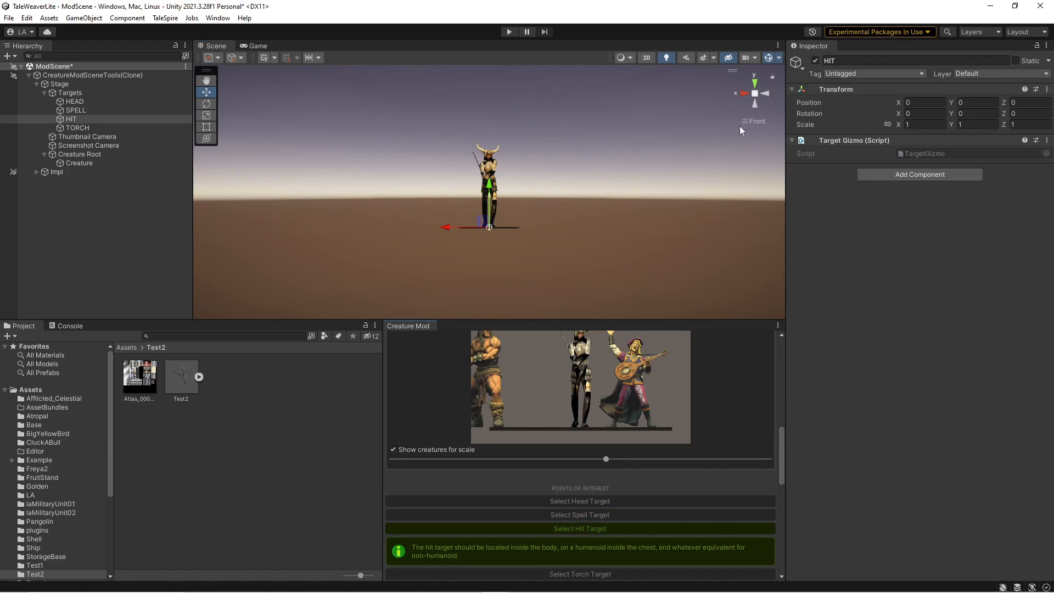
drag(489, 189, 493, 138)
click(767, 95)
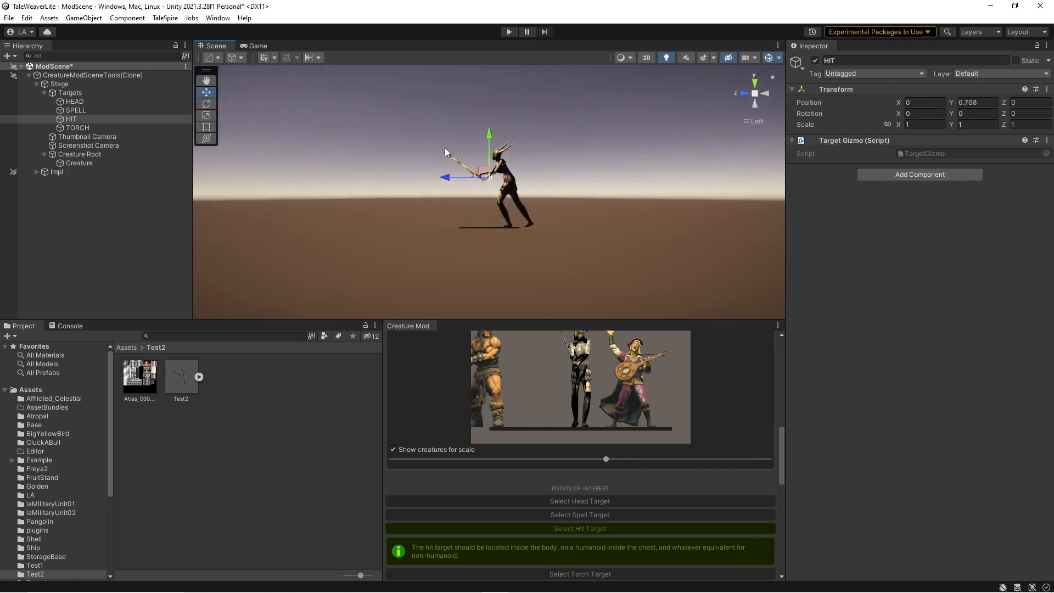
click(446, 171)
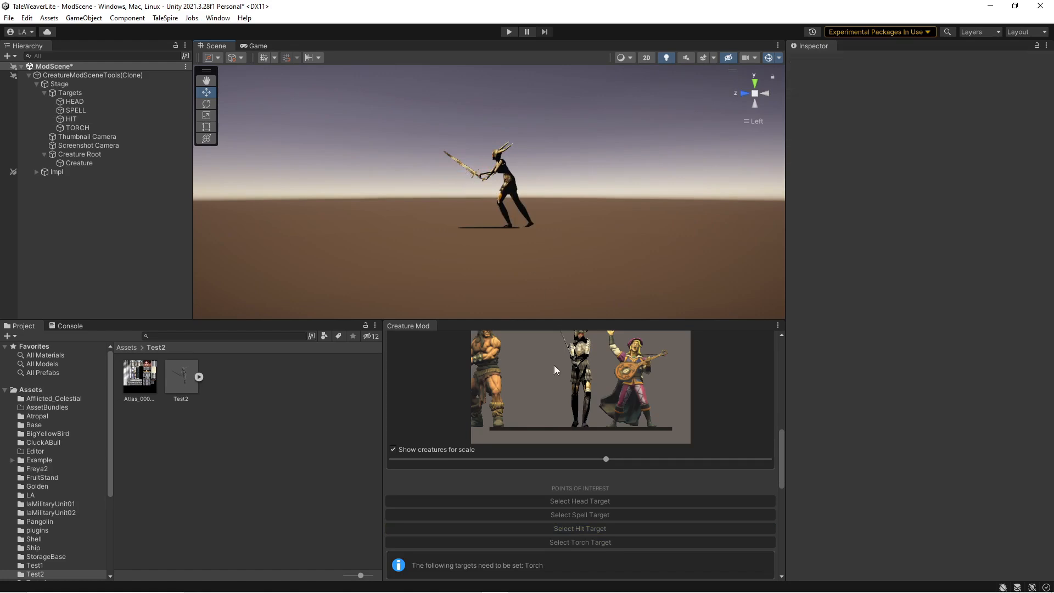
click(579, 528)
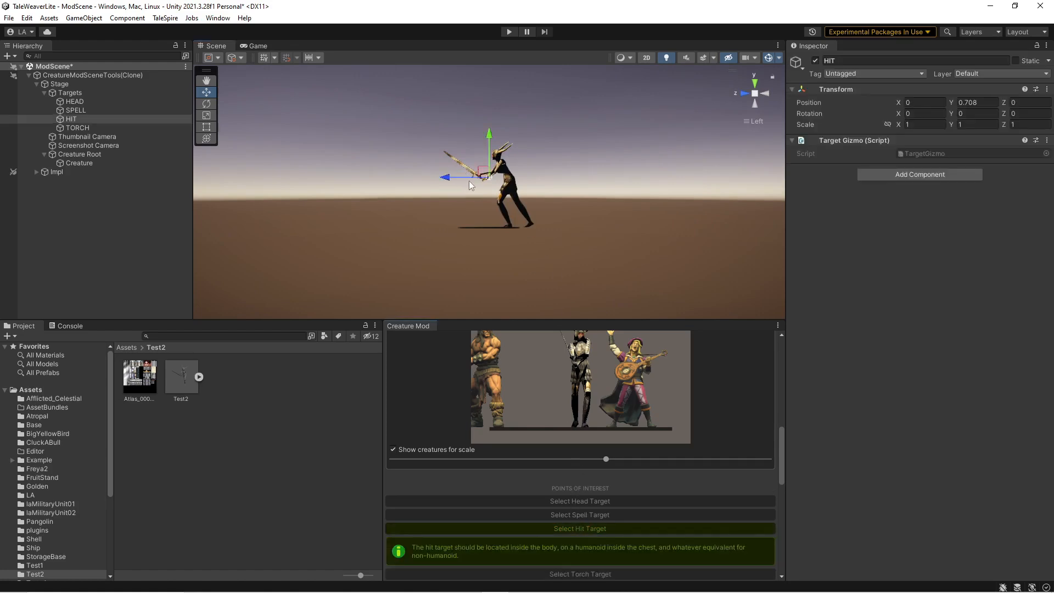
drag(447, 174, 464, 177)
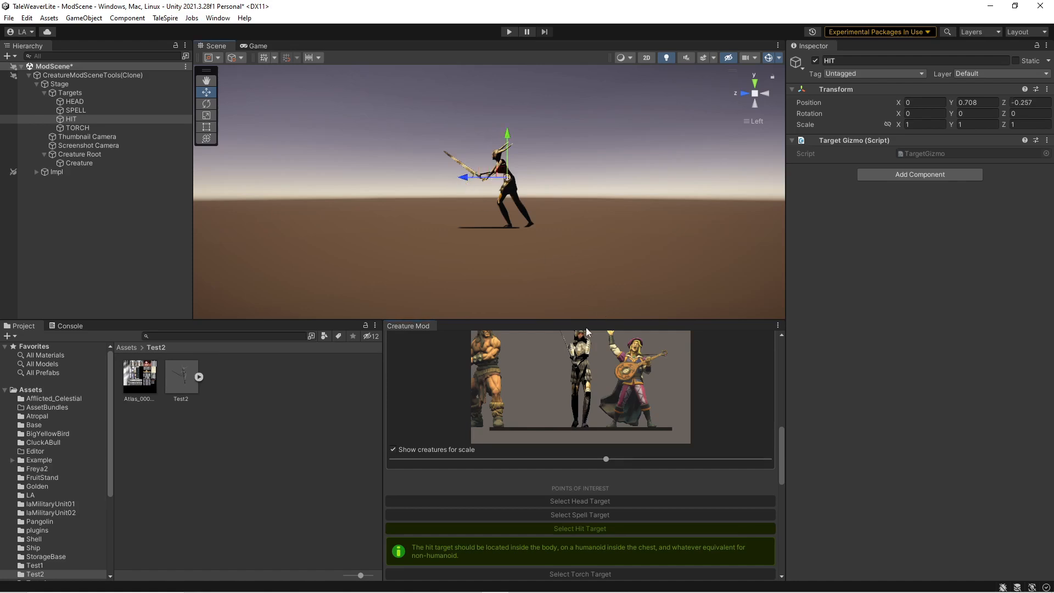
click(580, 528)
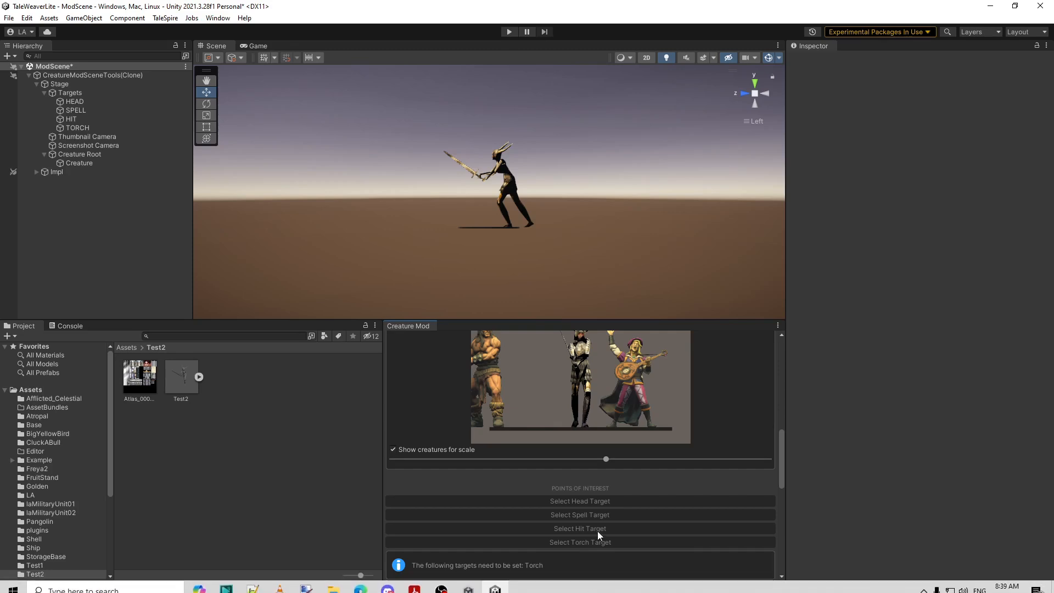
Place the torch target in front of the creature's face at about Y 1.019 and Z 0.568 in the left view.
click(582, 541)
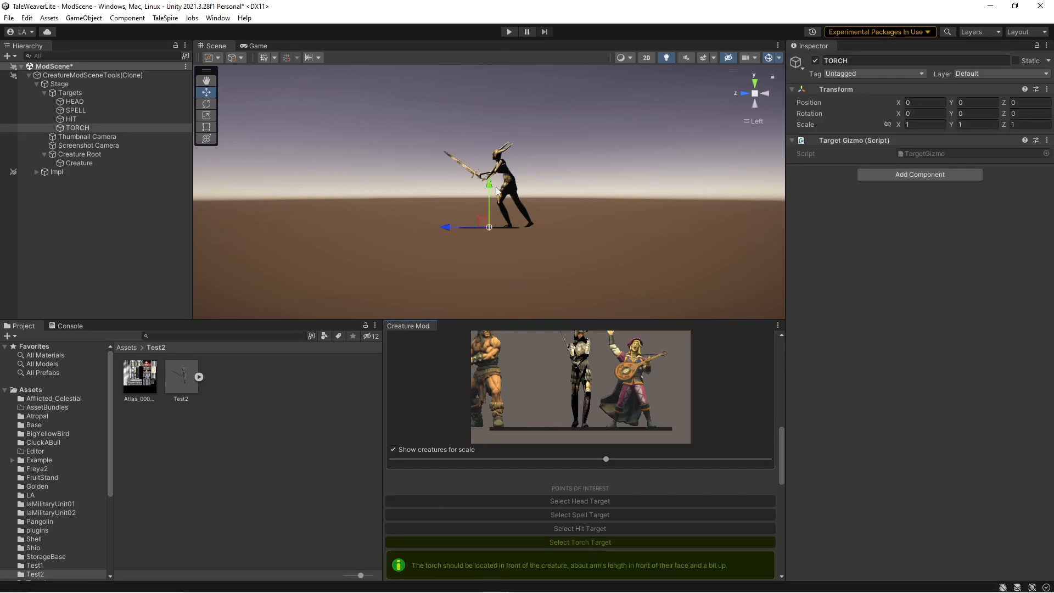
drag(490, 189, 491, 112)
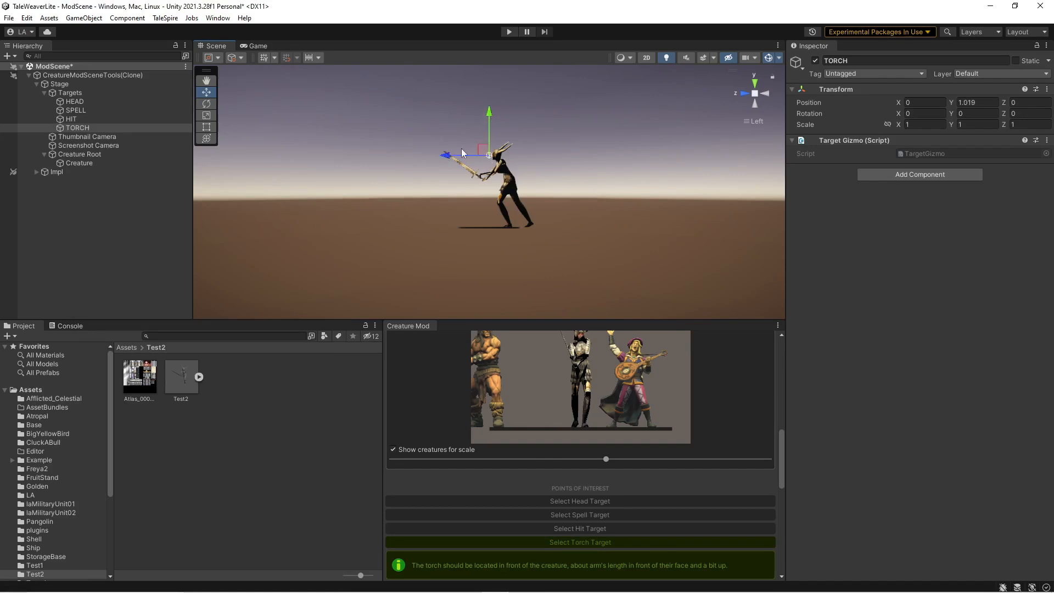
drag(448, 159, 410, 159)
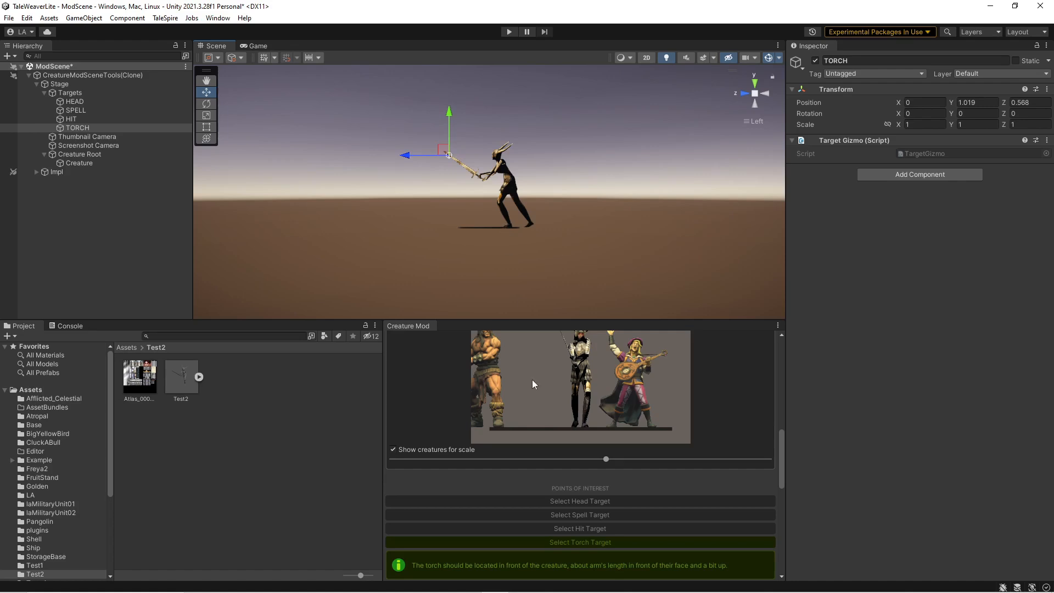
Finish with the torch target and frame the thumbnail camera on the creature's head and upper body at about Y 0.99 and Z 0.331.
drag(783, 463, 780, 494)
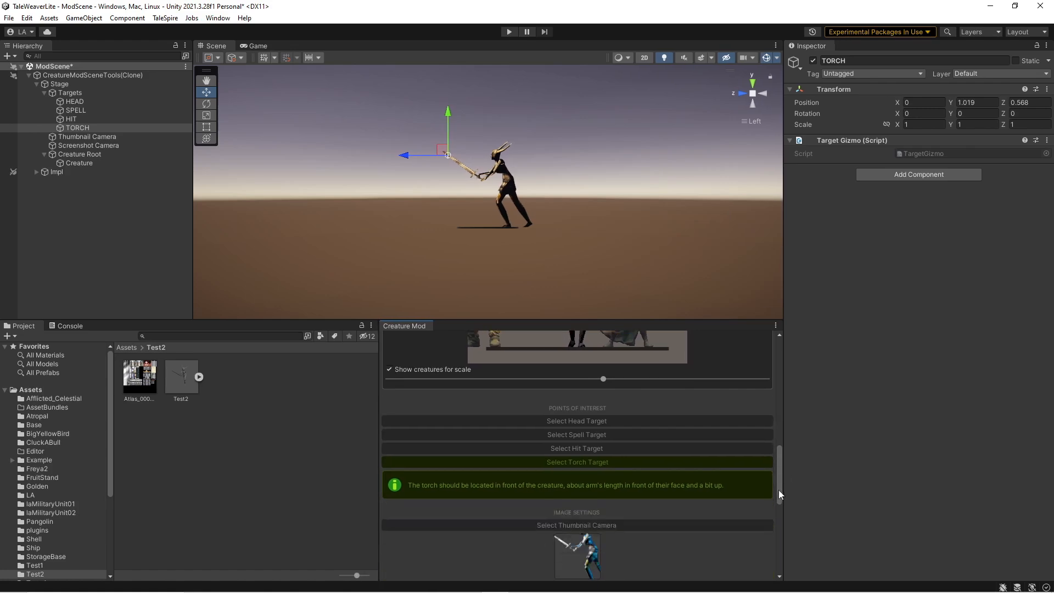
click(644, 462)
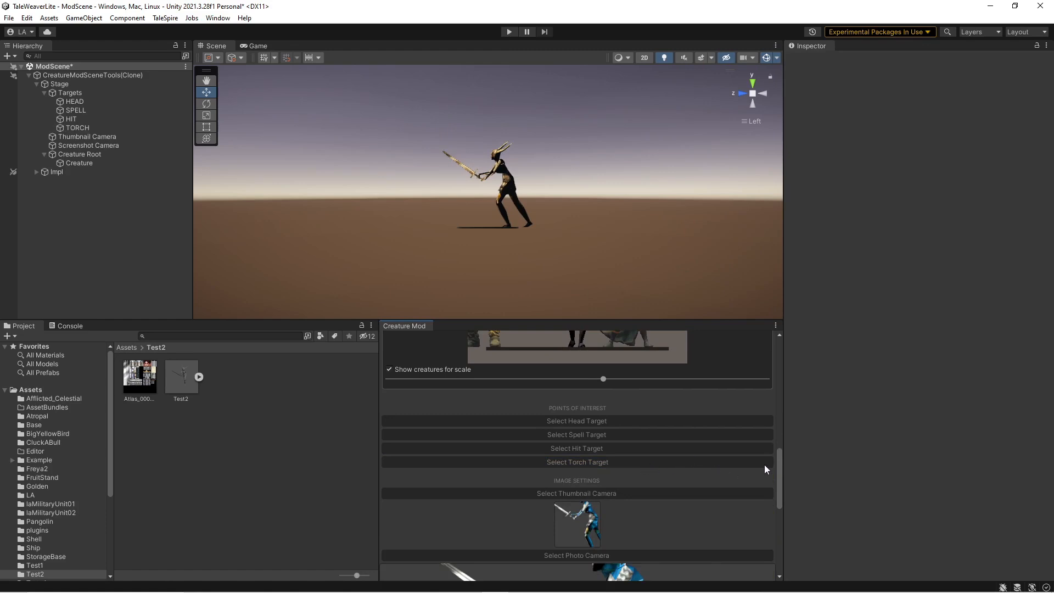
drag(778, 463, 776, 481)
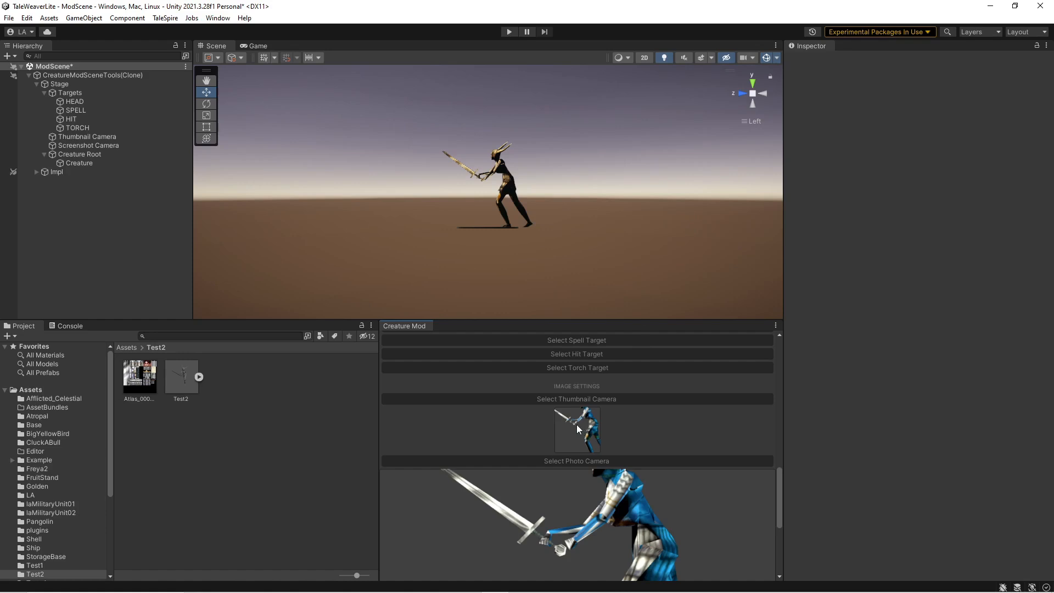
click(581, 400)
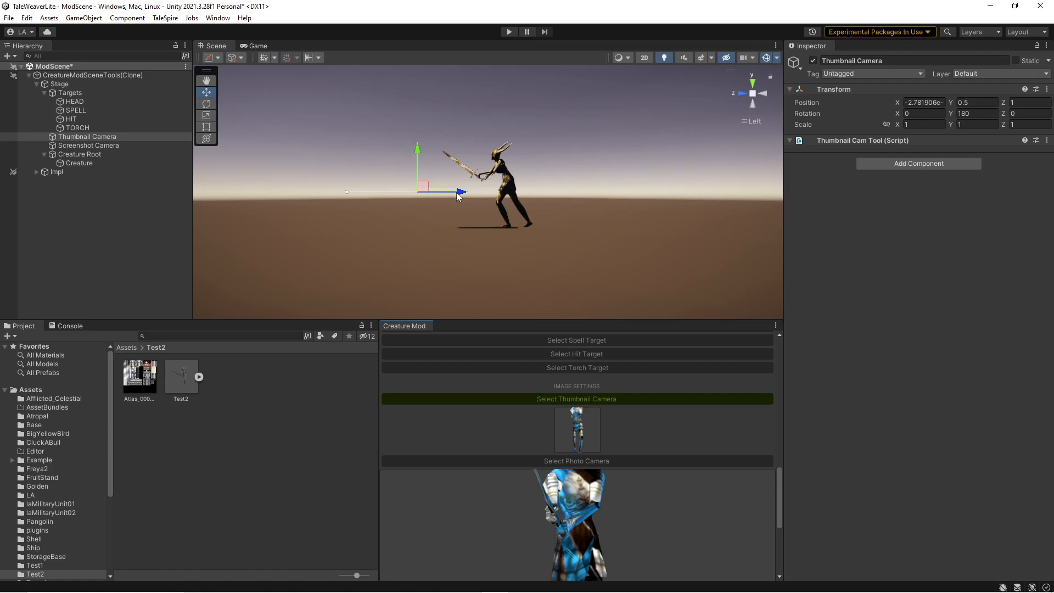
drag(418, 151, 427, 124)
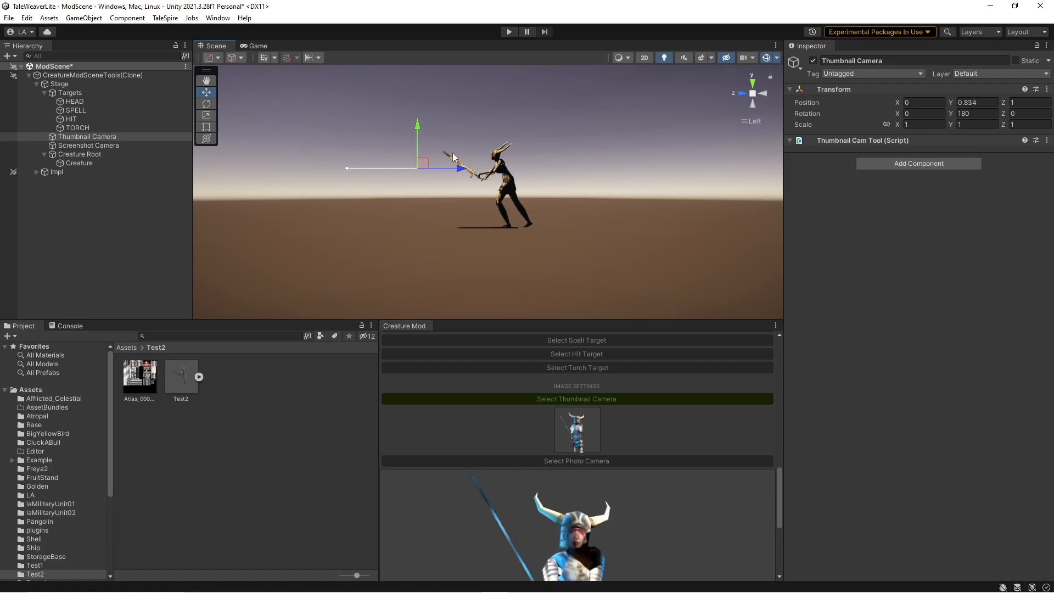
click(753, 83)
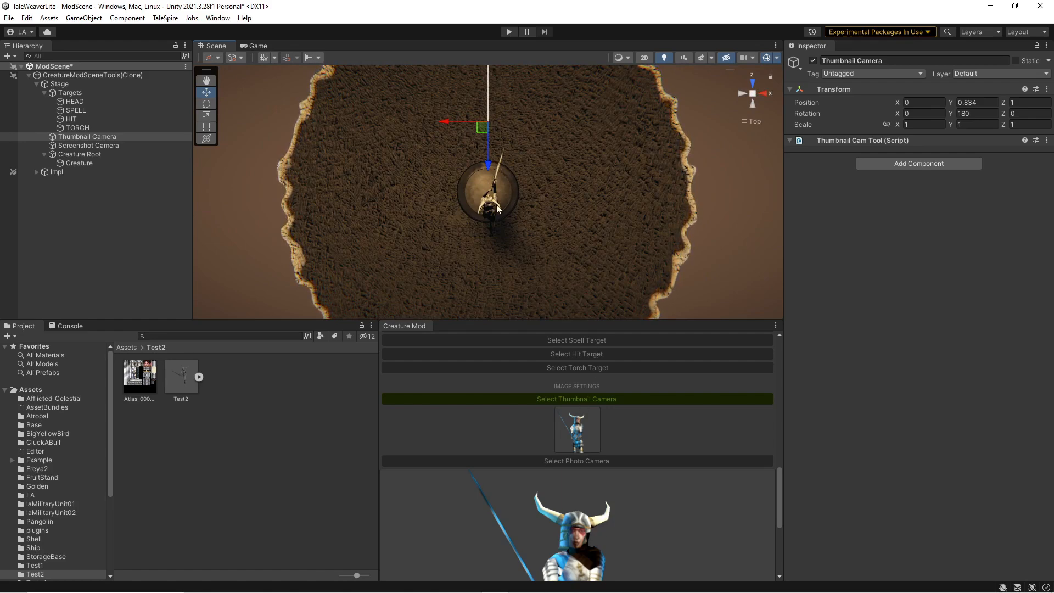
drag(486, 164, 478, 210)
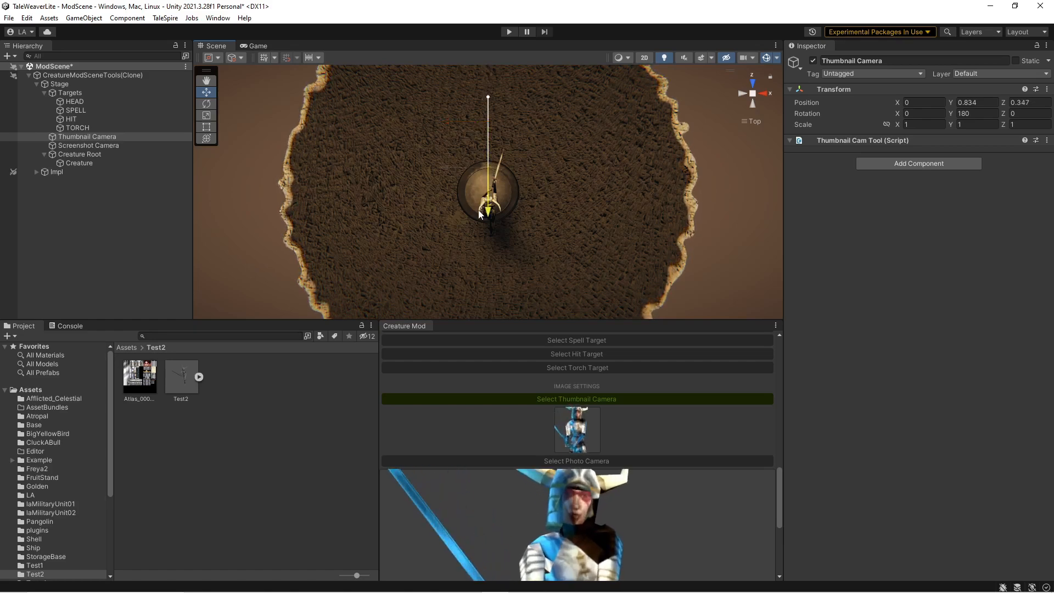
click(762, 95)
drag(514, 124, 517, 111)
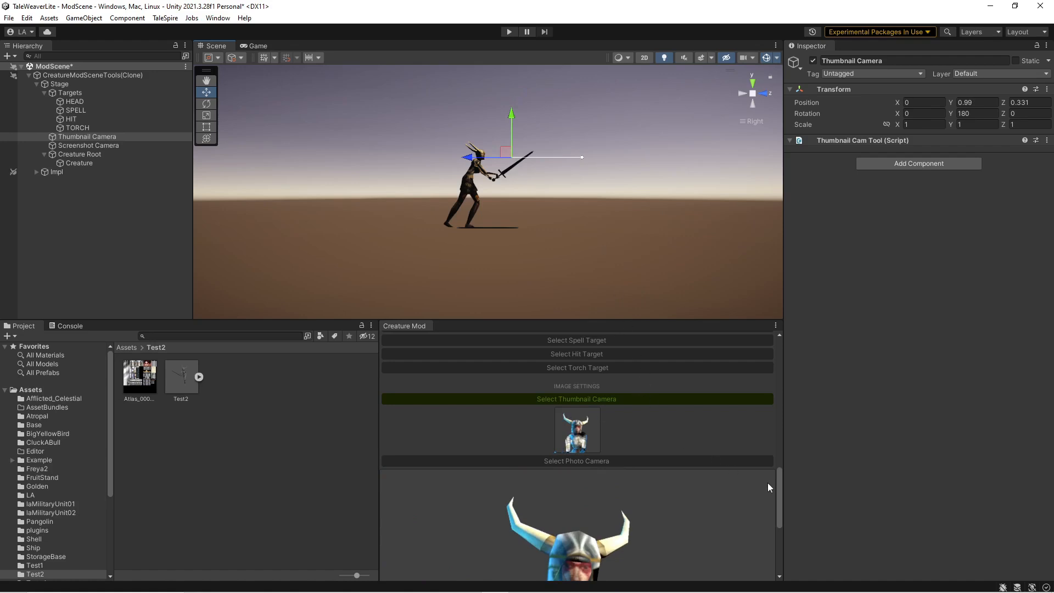
Move the photo camera back and down to about Y 0.632 and Z 1.856 so it frames the creature's full body.
drag(778, 480, 774, 502)
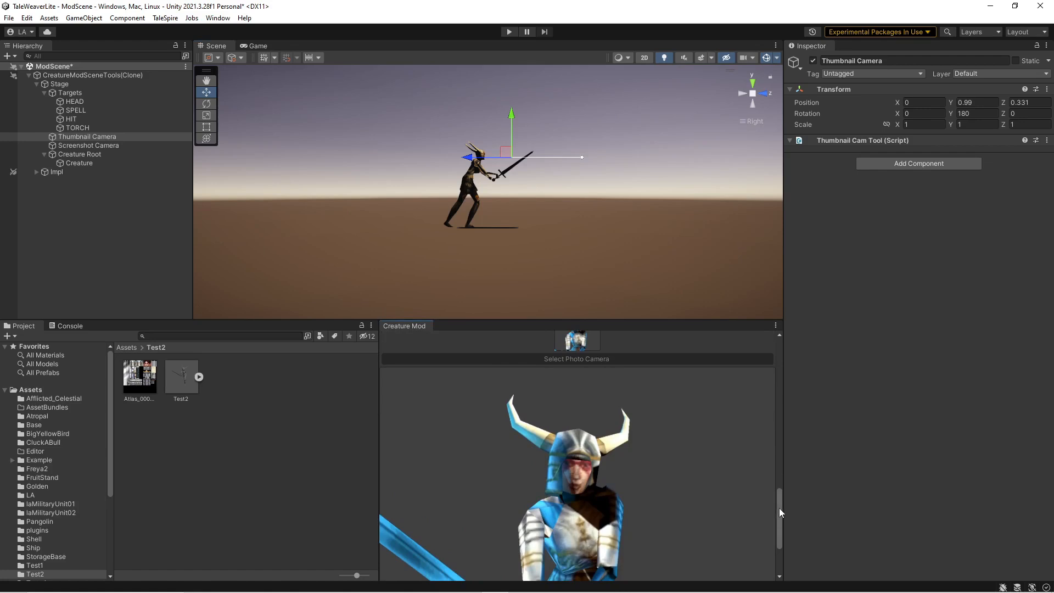
mouse_move(780, 509)
mouse_down()
mouse_move(783, 489)
mouse_move(782, 506)
mouse_up()
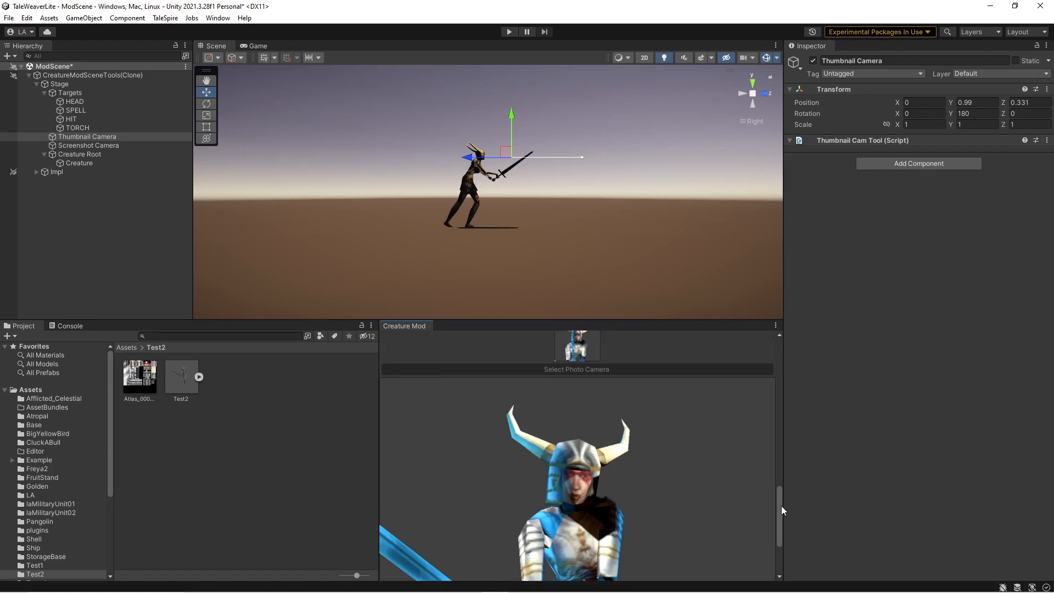
click(603, 370)
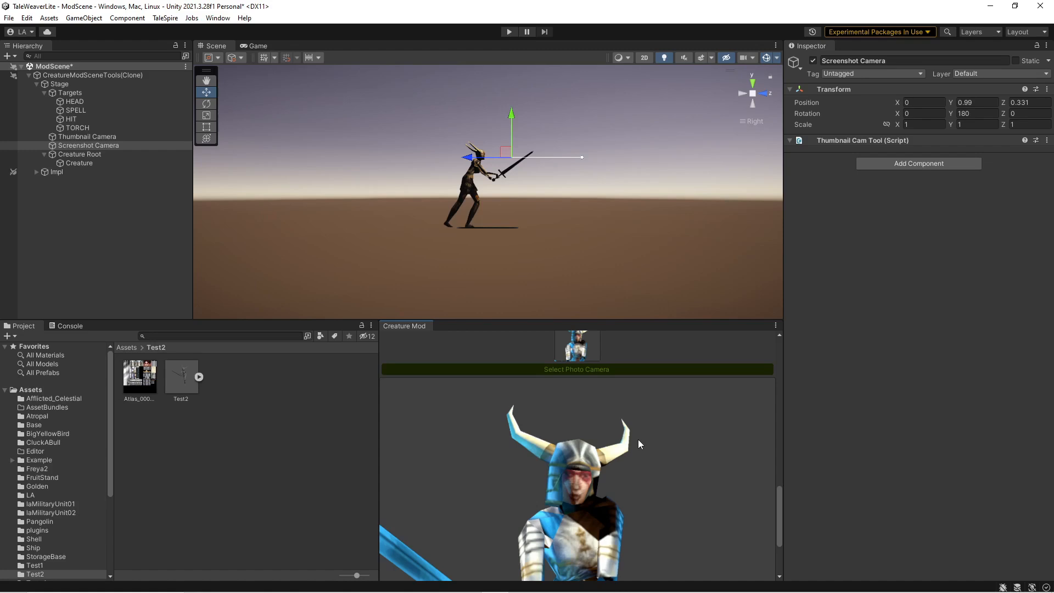
drag(780, 505, 783, 512)
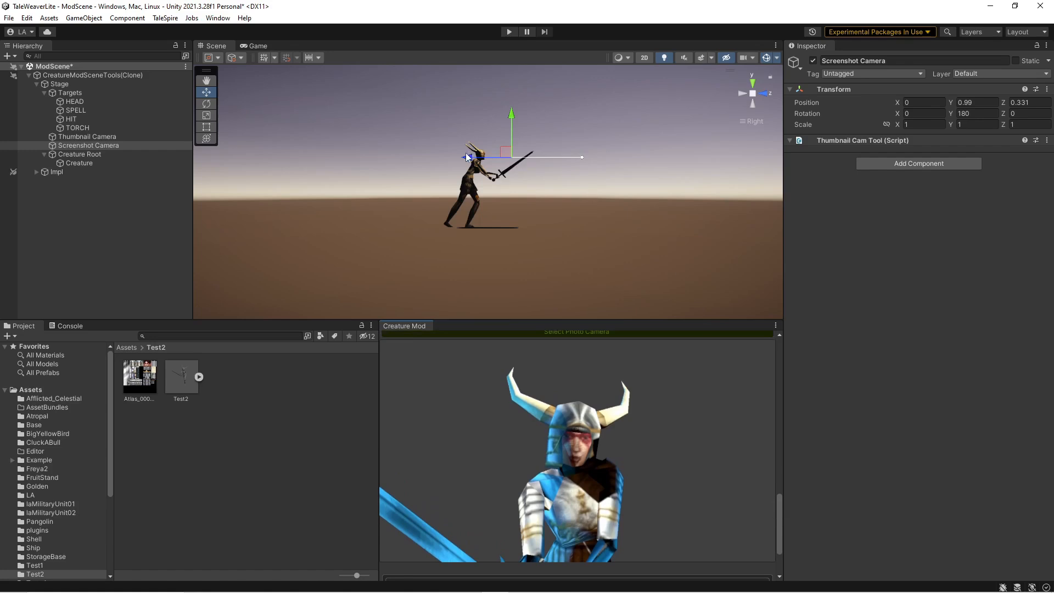
drag(478, 160, 627, 174)
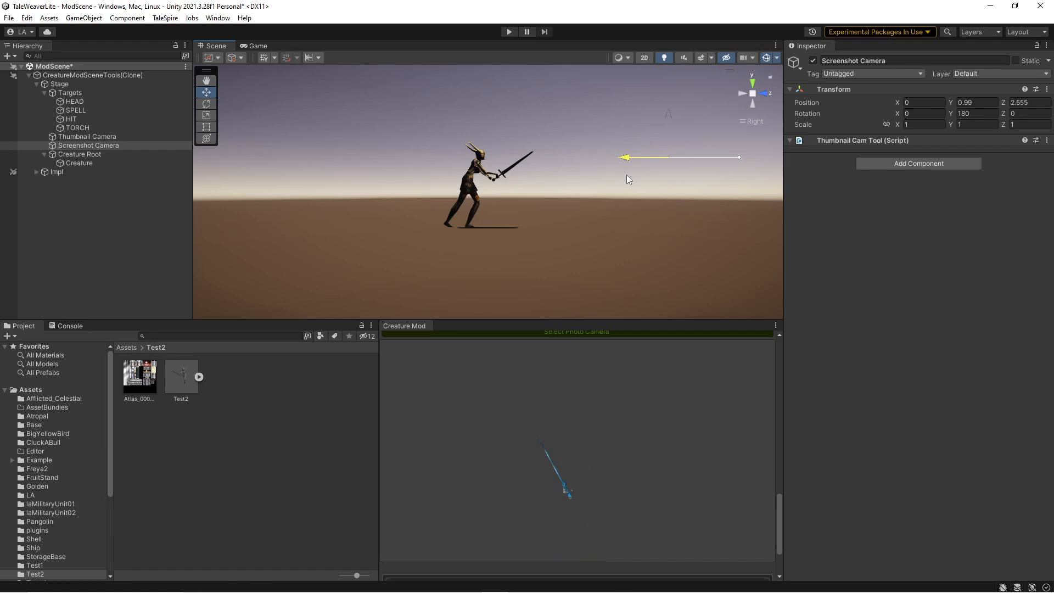
drag(624, 177, 584, 198)
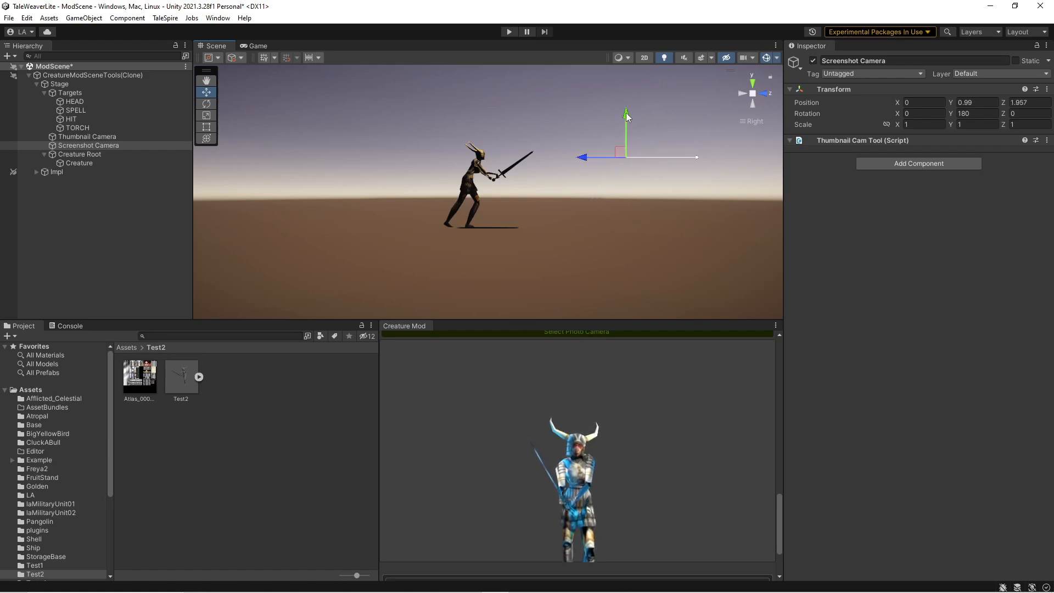
drag(627, 114, 620, 138)
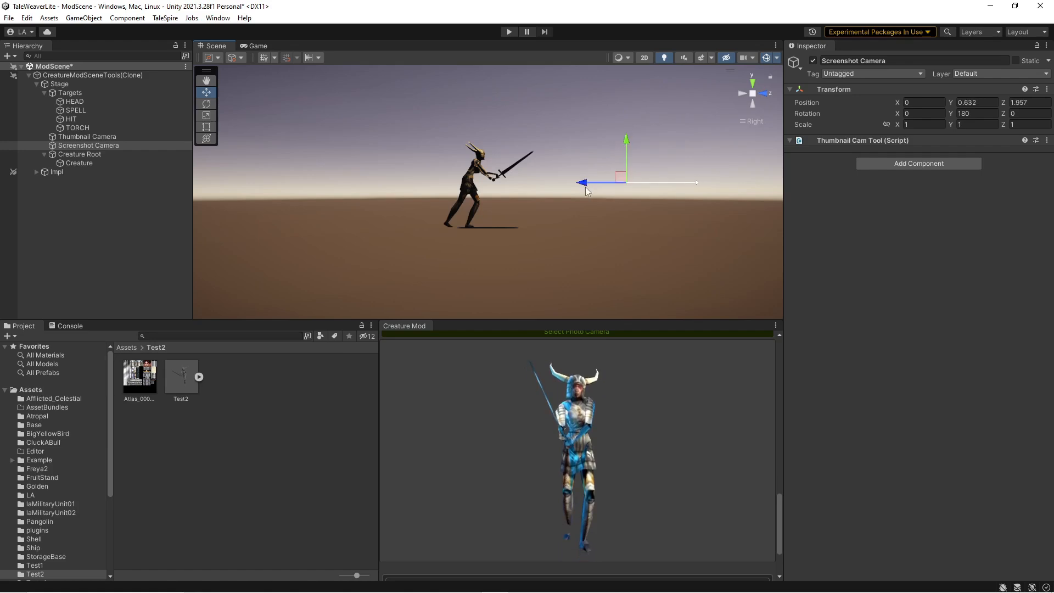
drag(586, 183, 581, 189)
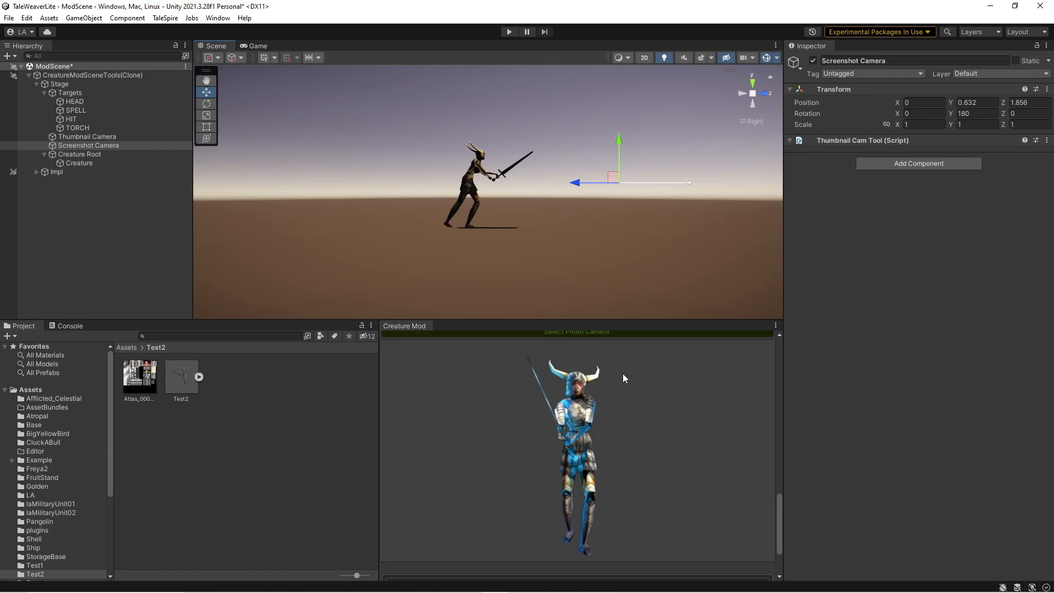
Angle the photo camera in the top view to about 149.9° around Y and place it at about X -0.899, Z 1.717, then deselect it.
click(753, 87)
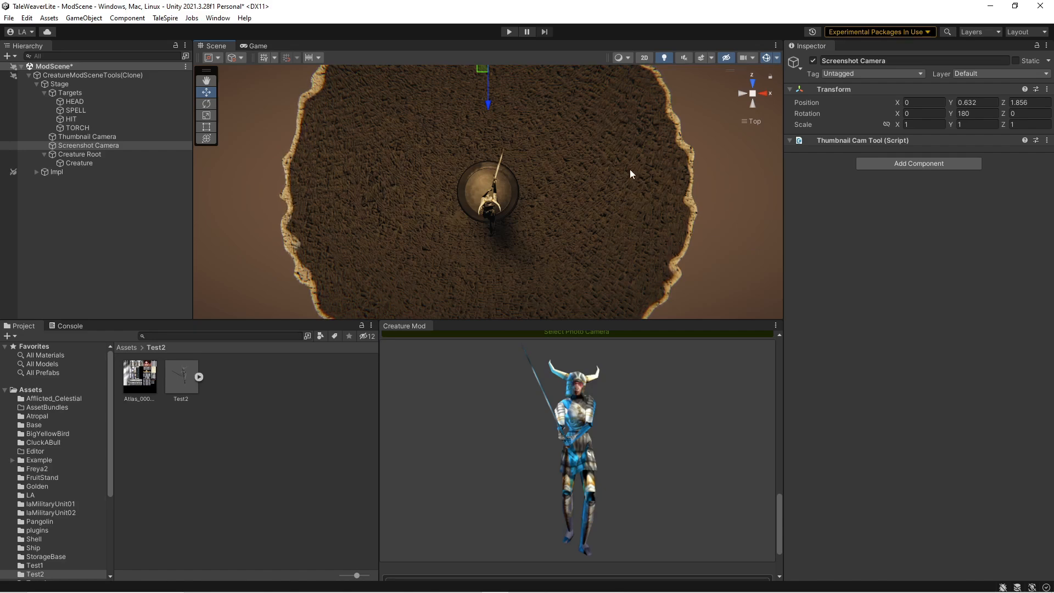
middle_drag(630, 148, 626, 219)
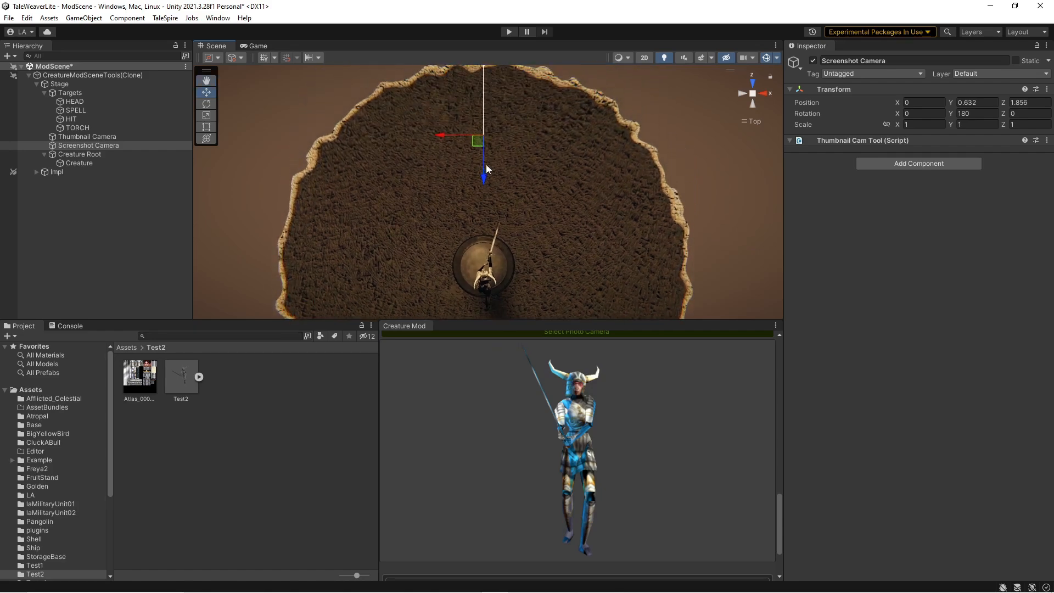
drag(442, 136, 487, 143)
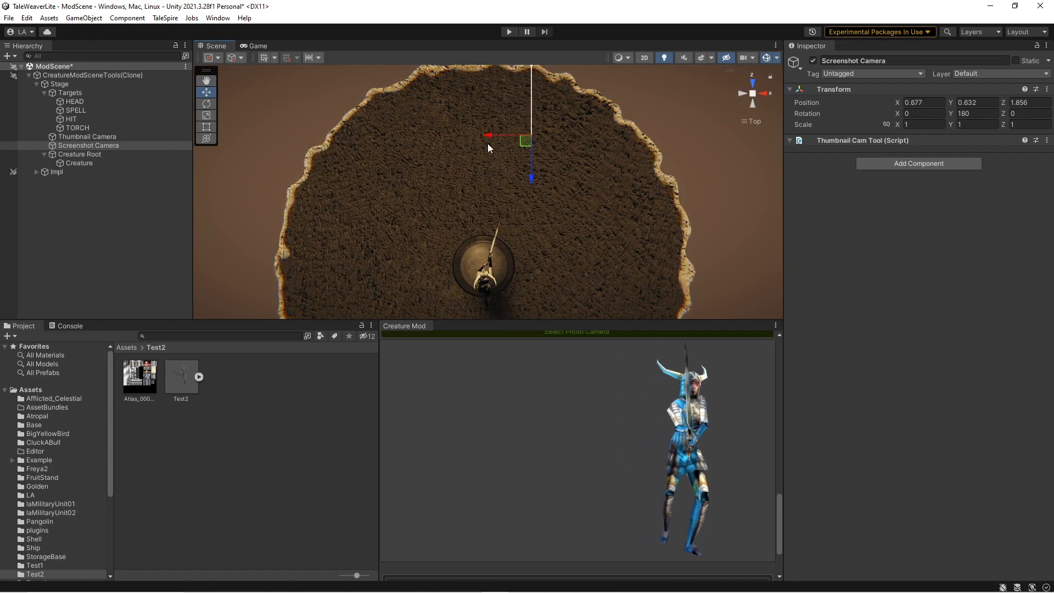
key(r)
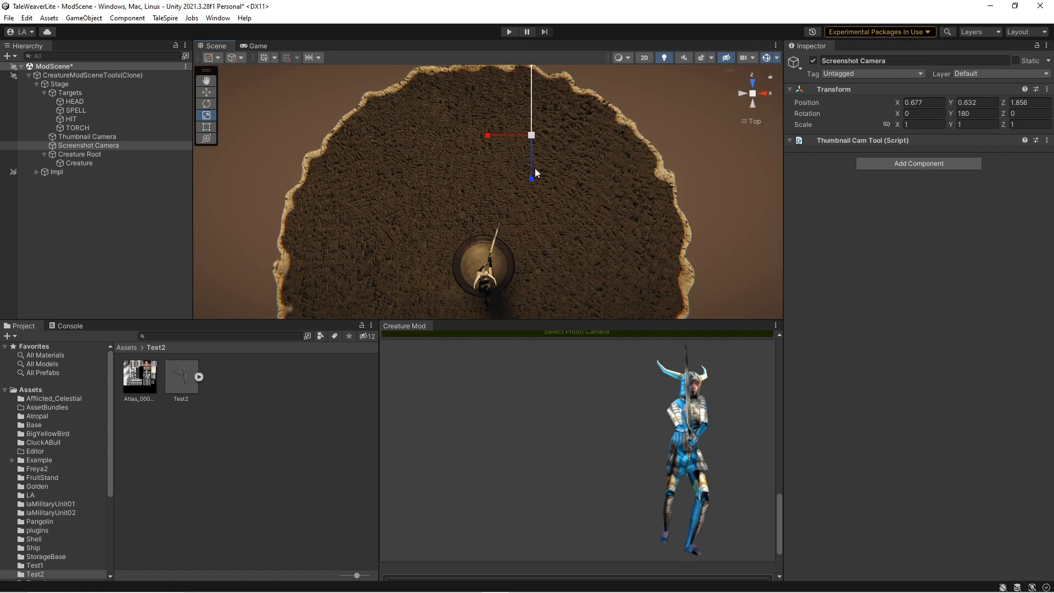
key(e)
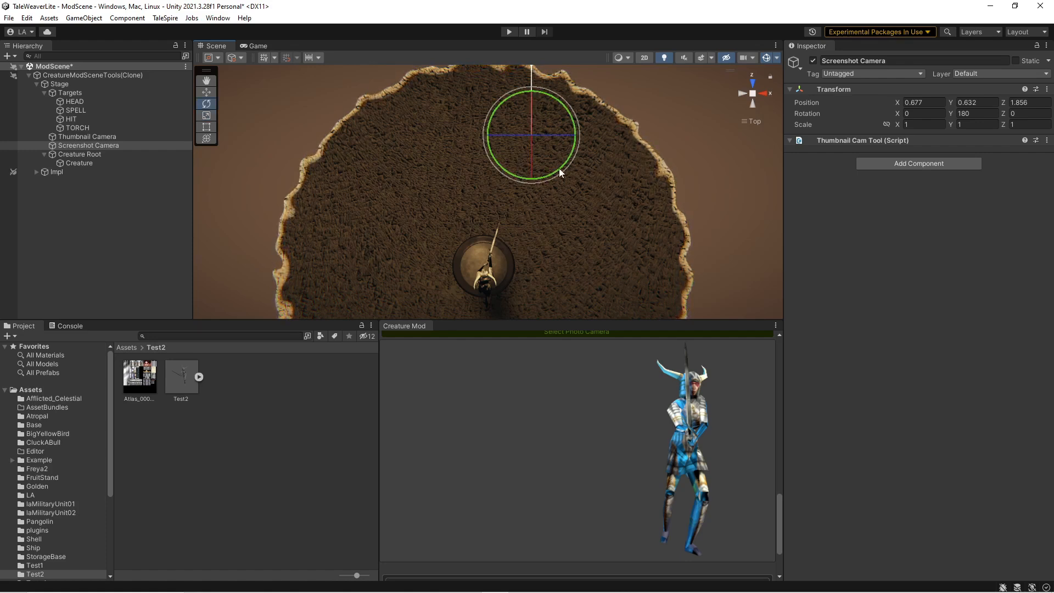
drag(559, 168, 617, 169)
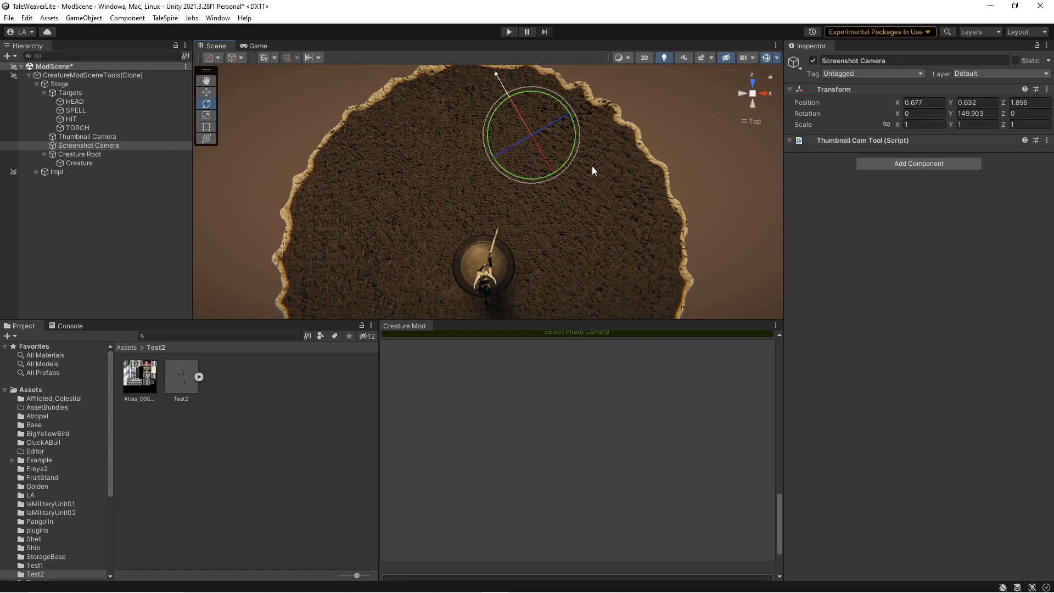
key(w)
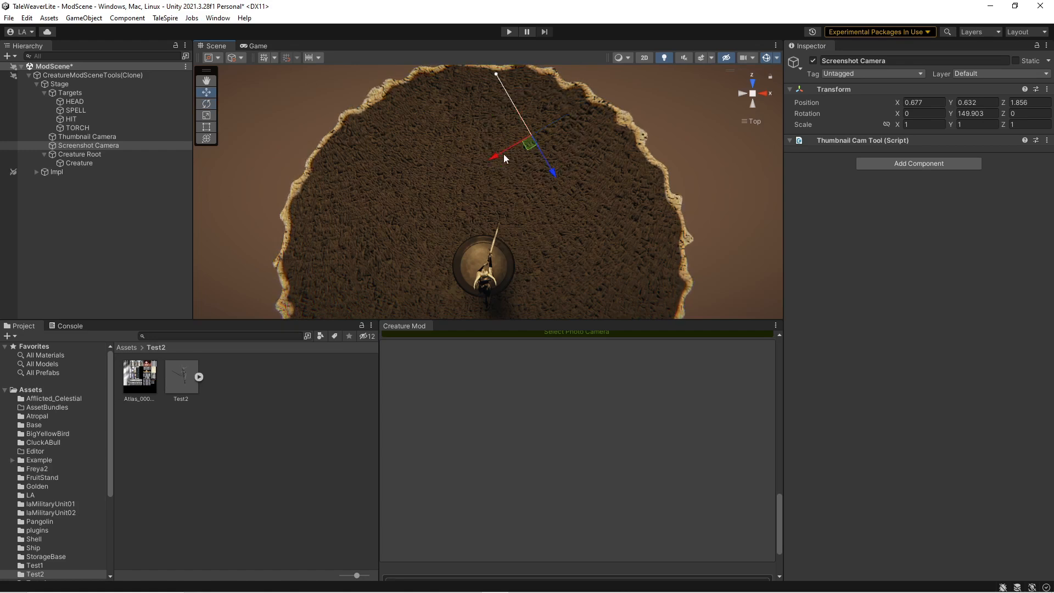
drag(494, 157, 404, 193)
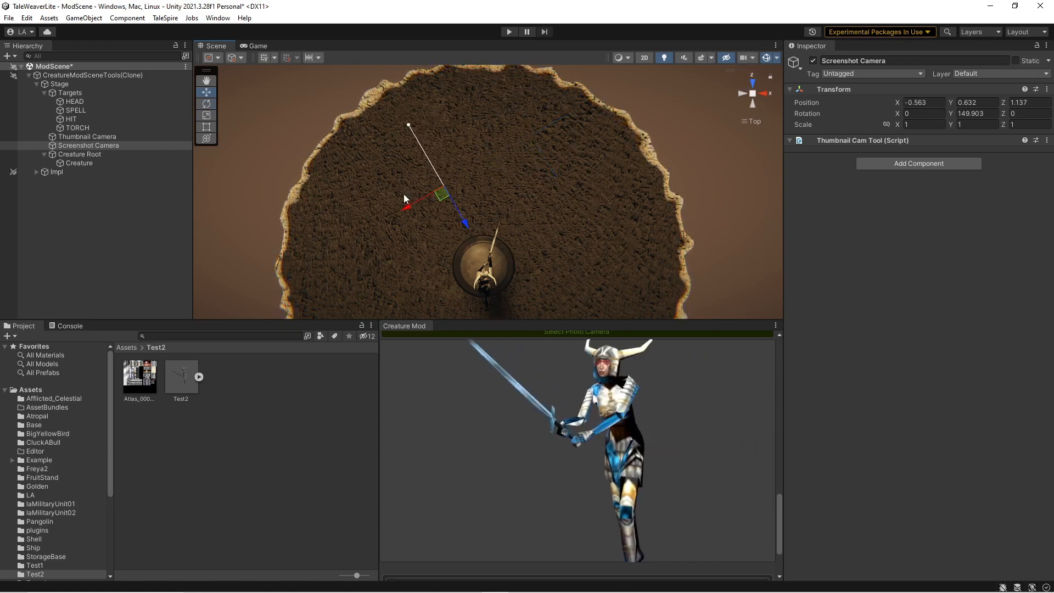
drag(465, 226, 431, 190)
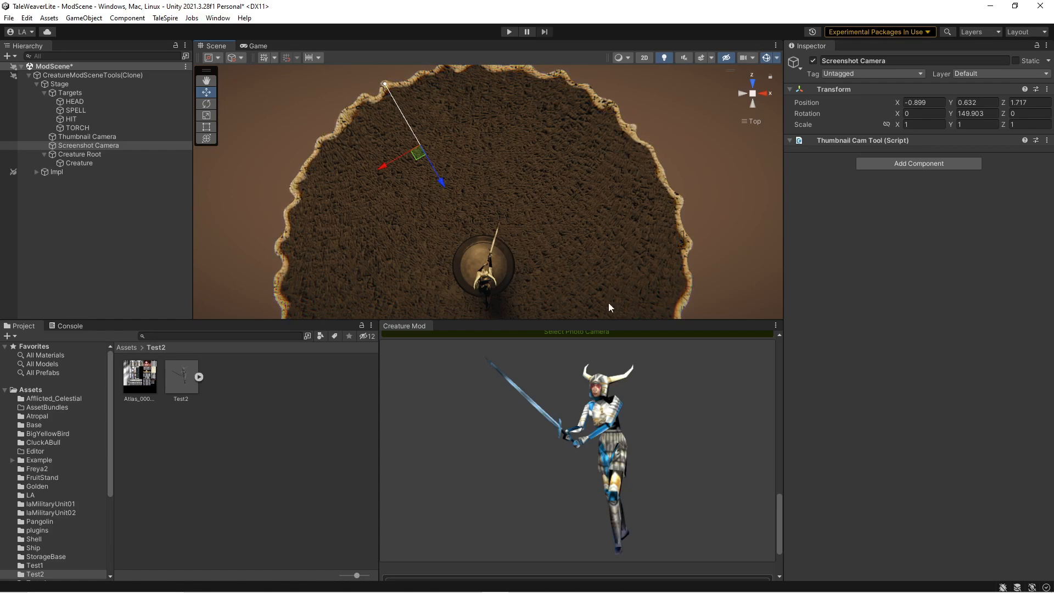
click(597, 336)
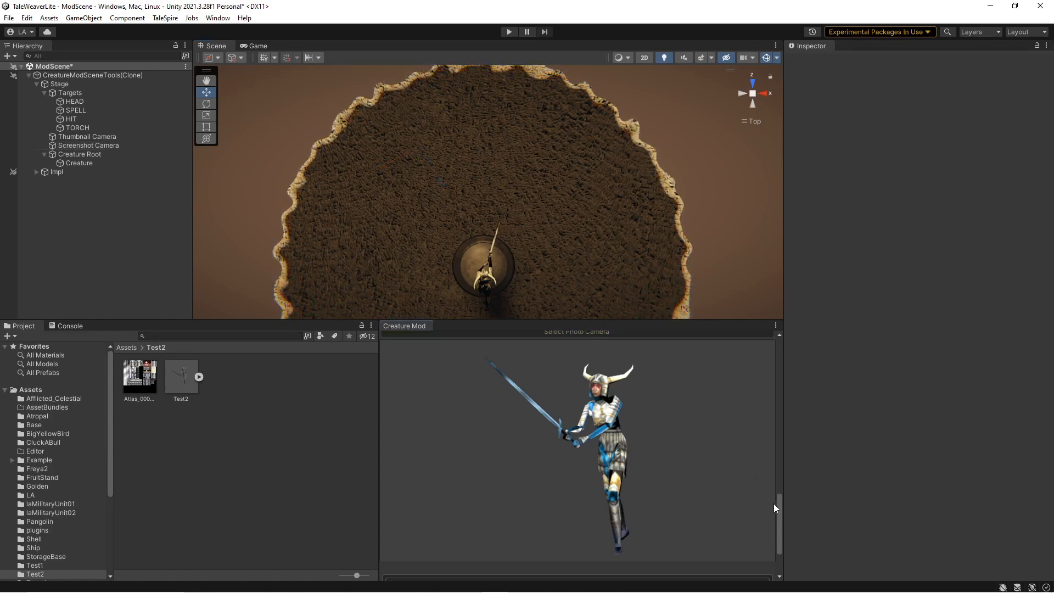
Save the creature mod as Test2 in tsMod format in the Taleweaver folder.
scroll(778, 507, down, 3)
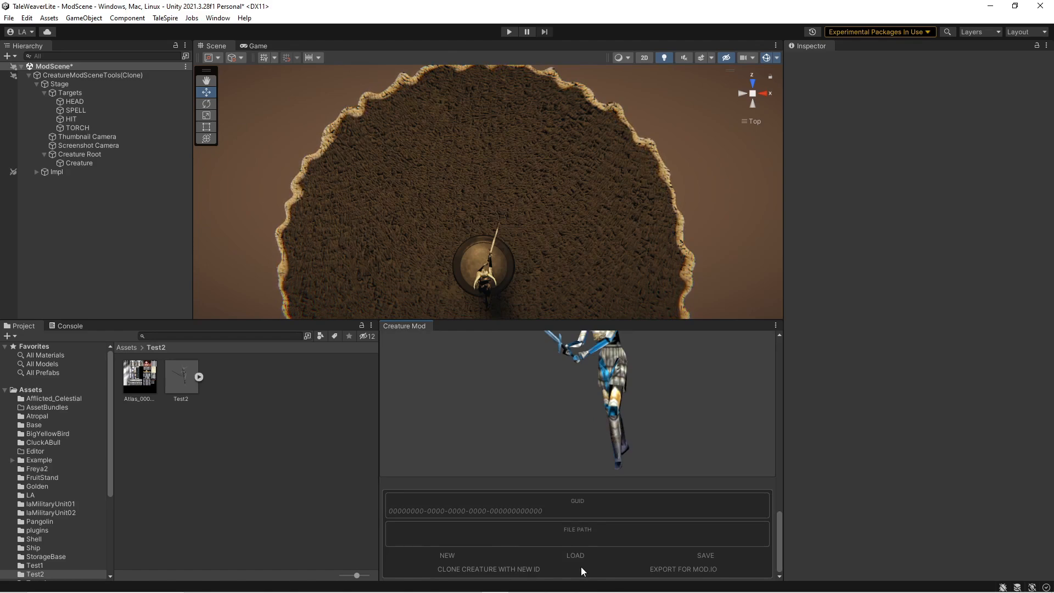
click(704, 556)
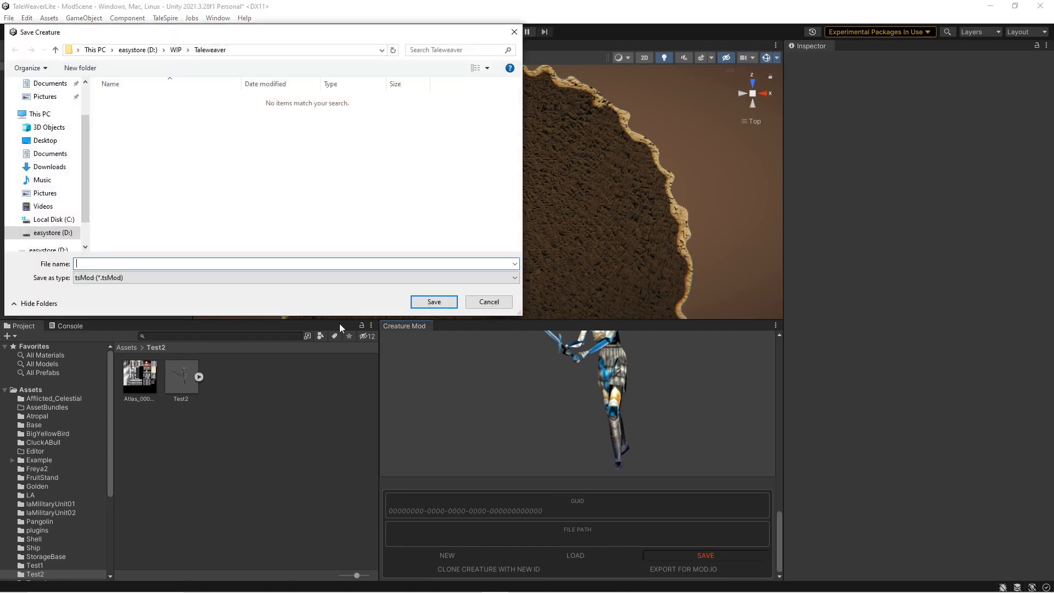
text(Test2)
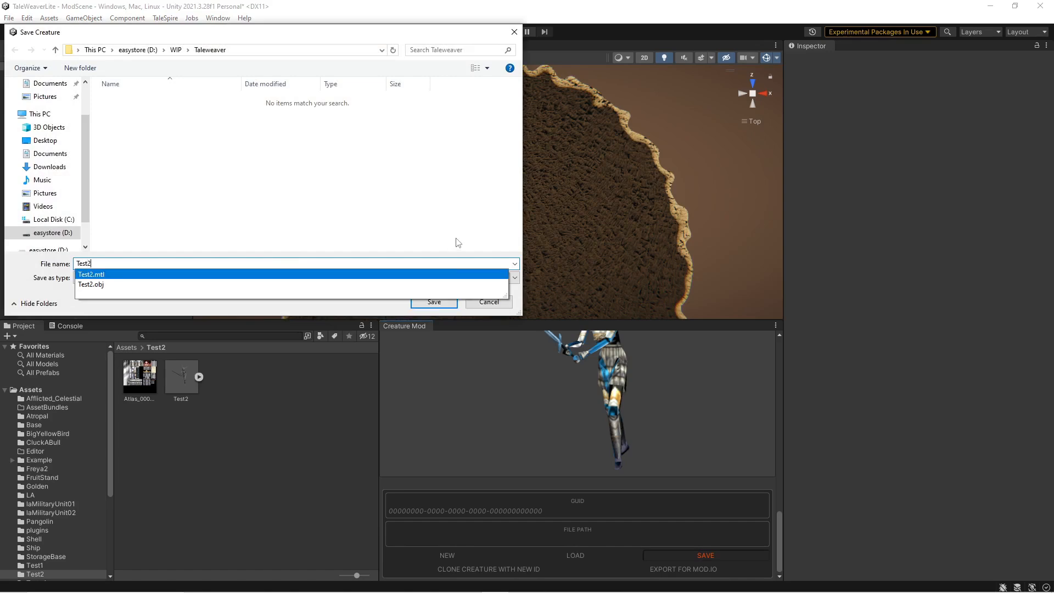
click(471, 205)
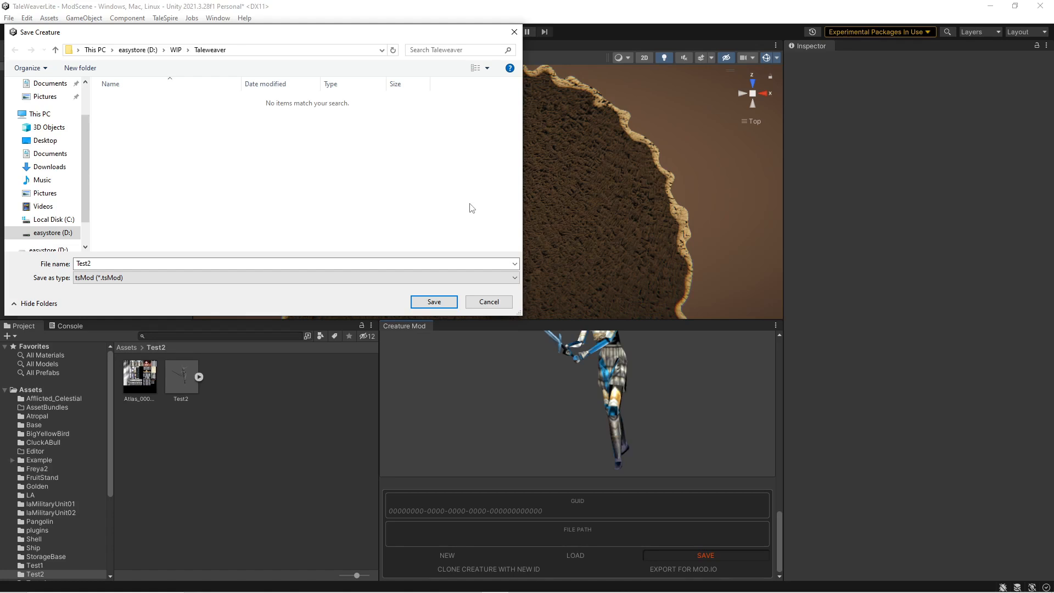
click(441, 303)
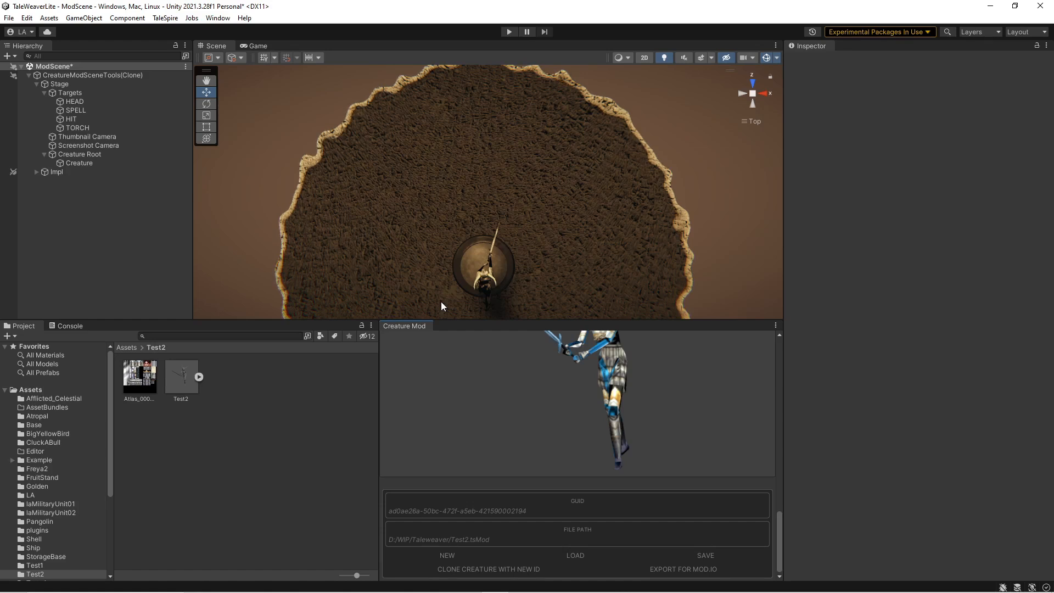
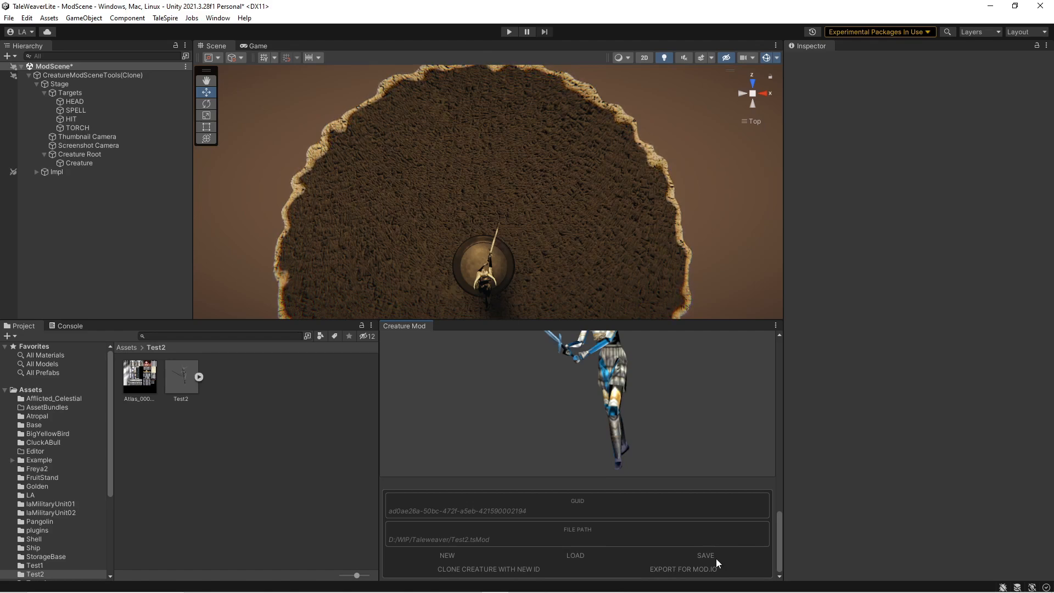
Switch to the Taleweaver folder in File Explorer to view the creature's mod files.
key(alt+Tab)
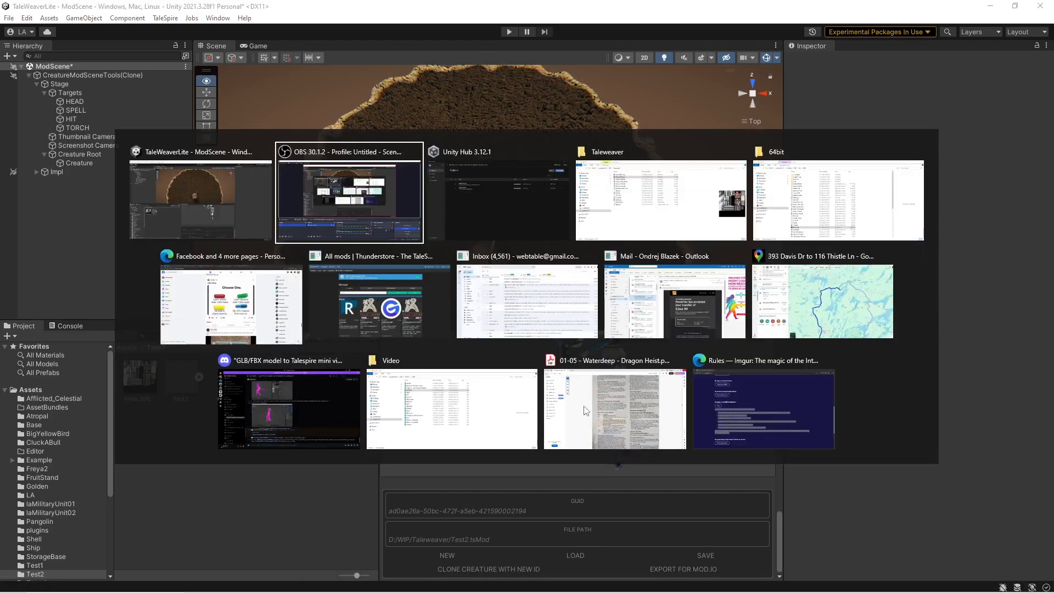
key(alt+Tab)
key(Escape)
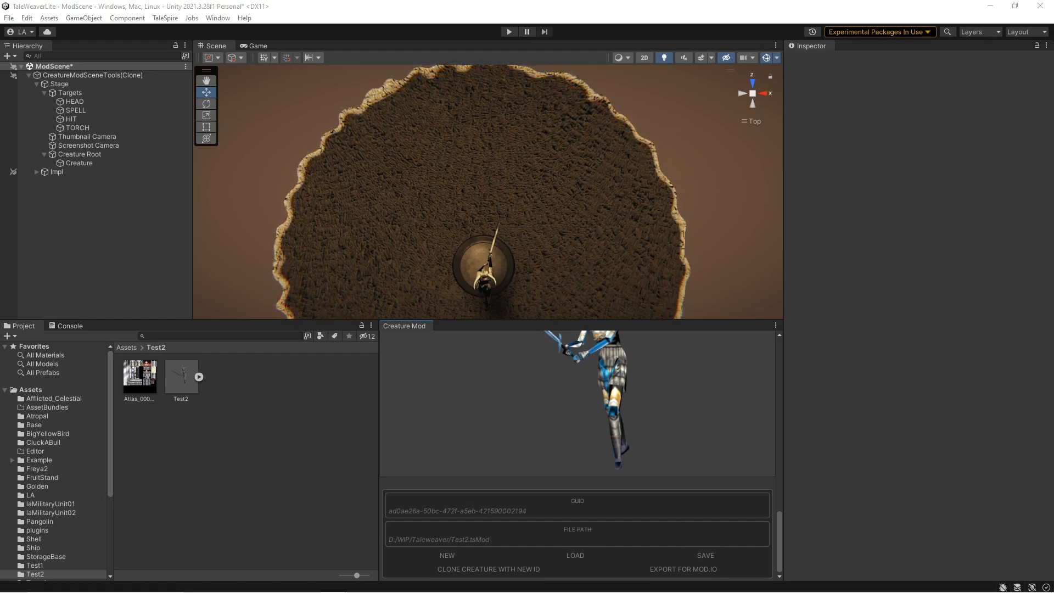
key(alt+Tab)
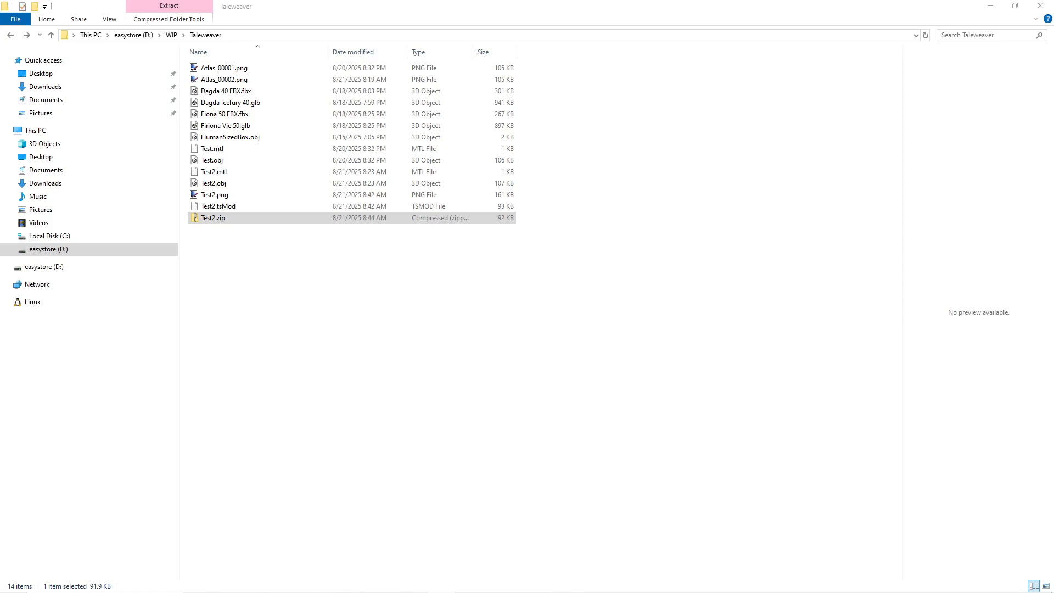
Select Test2.tsMod, then browse via %AppData% to the LocalLow\BouncyRock Entertainment\TaleSpire\LocalContentPacks folder.
click(219, 207)
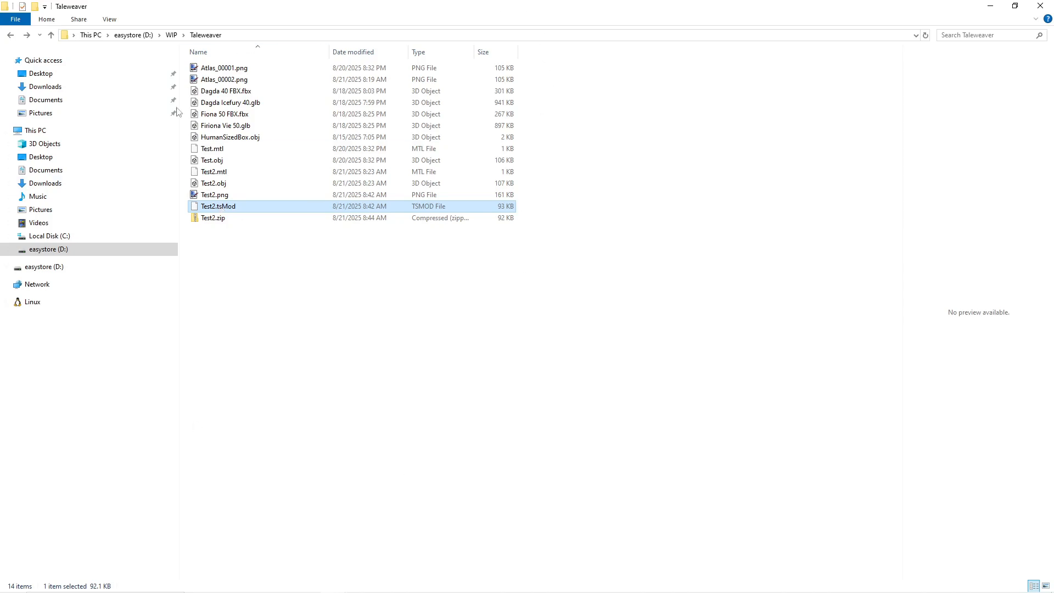
click(278, 36)
text(%)
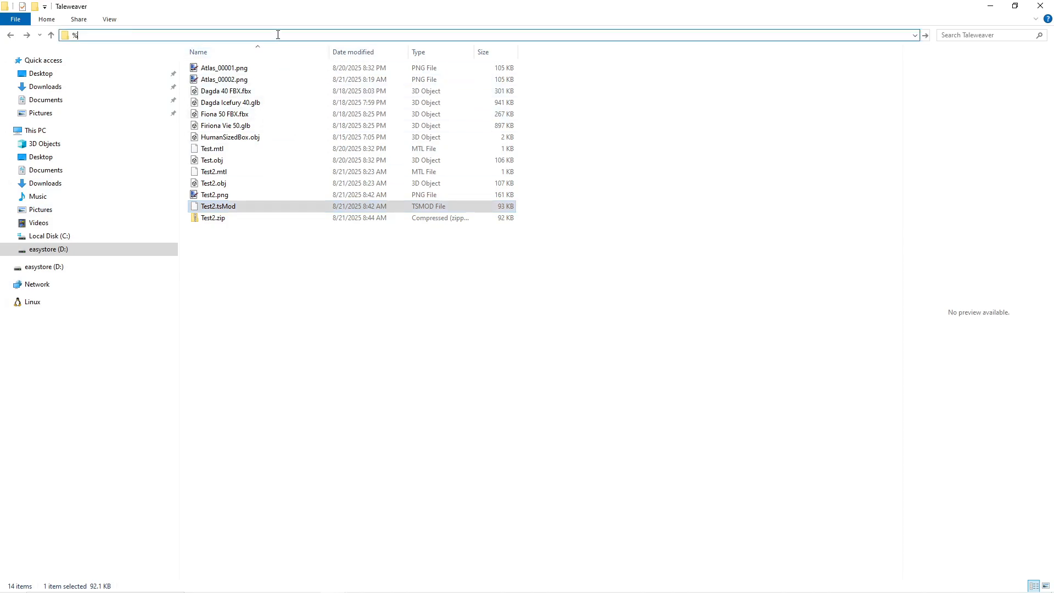
text(AppData%)
key(Return)
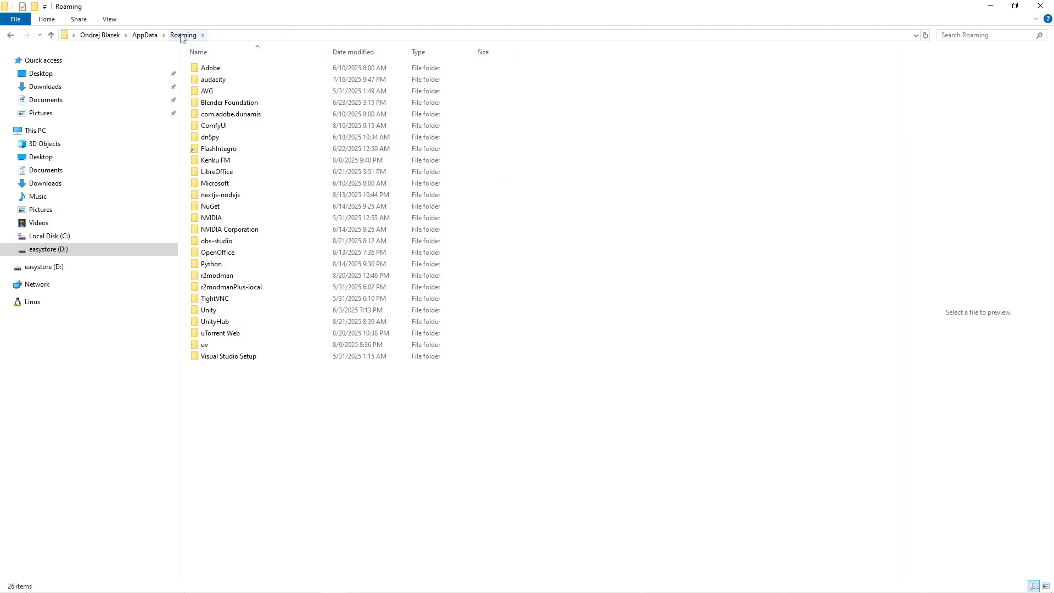
click(152, 36)
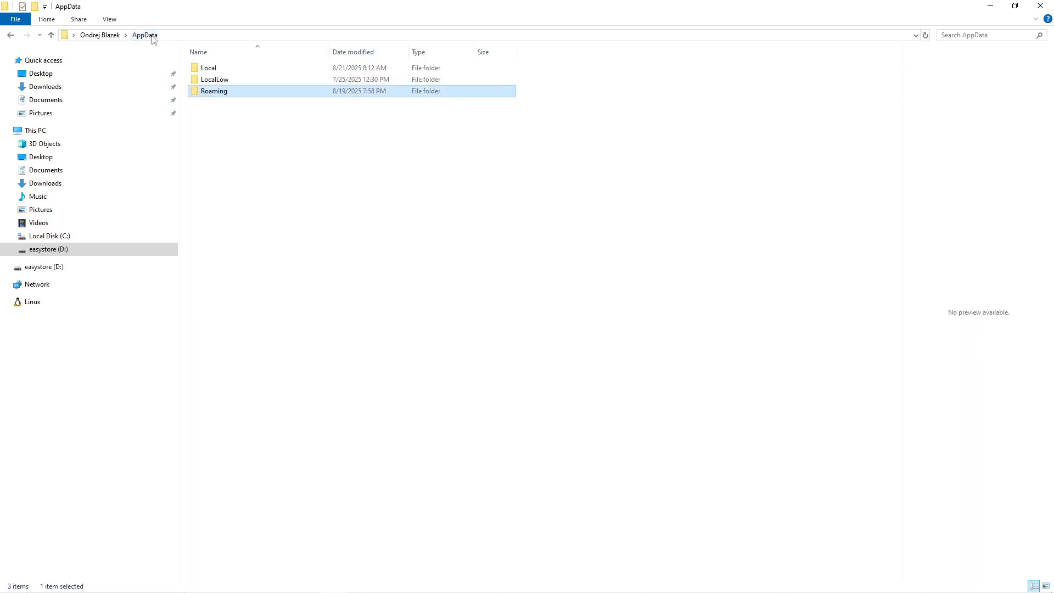
double_click(211, 80)
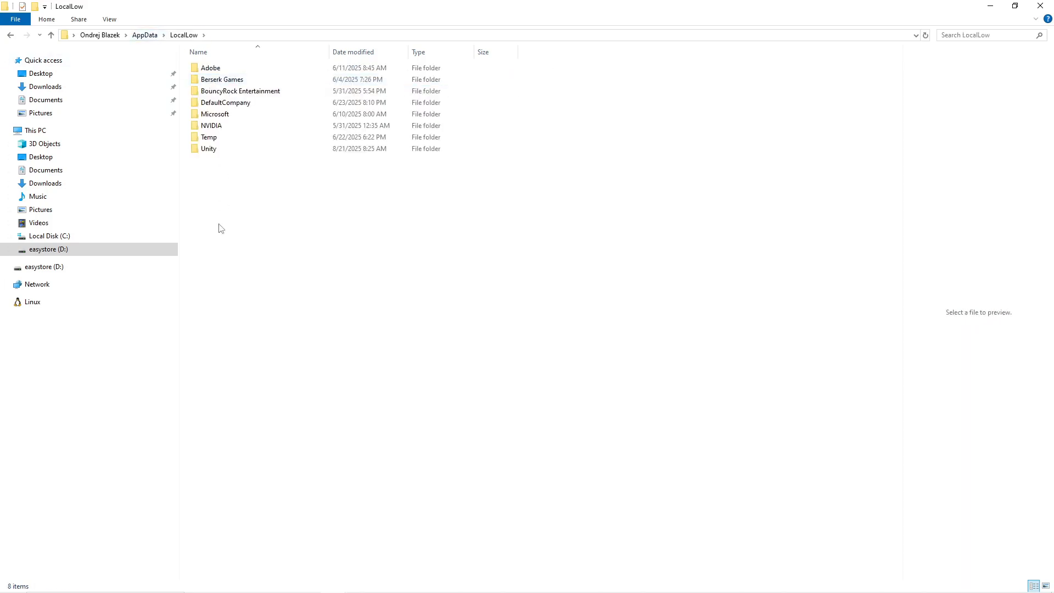
double_click(216, 92)
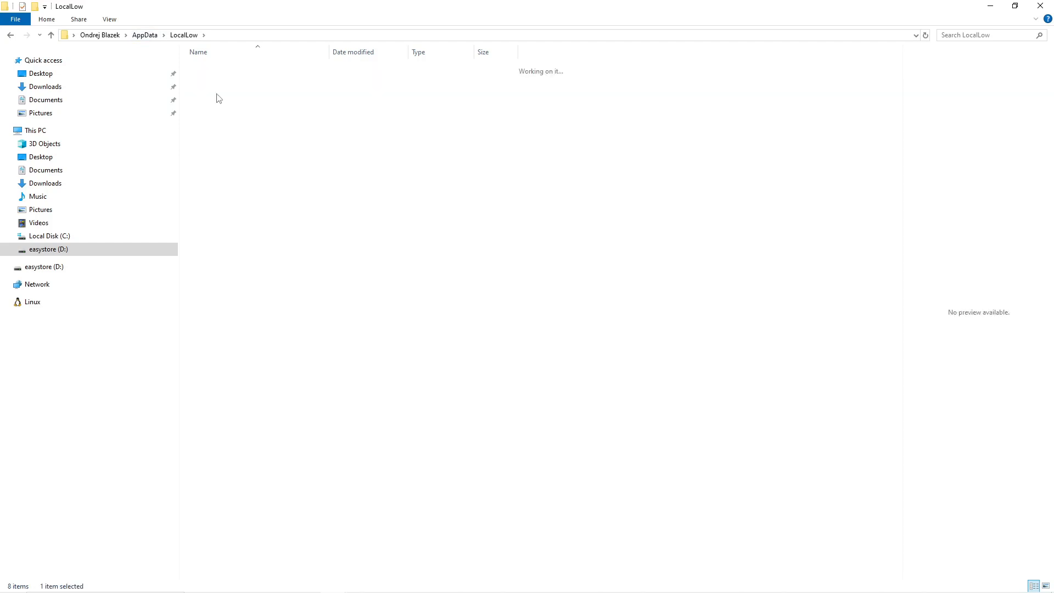
double_click(219, 72)
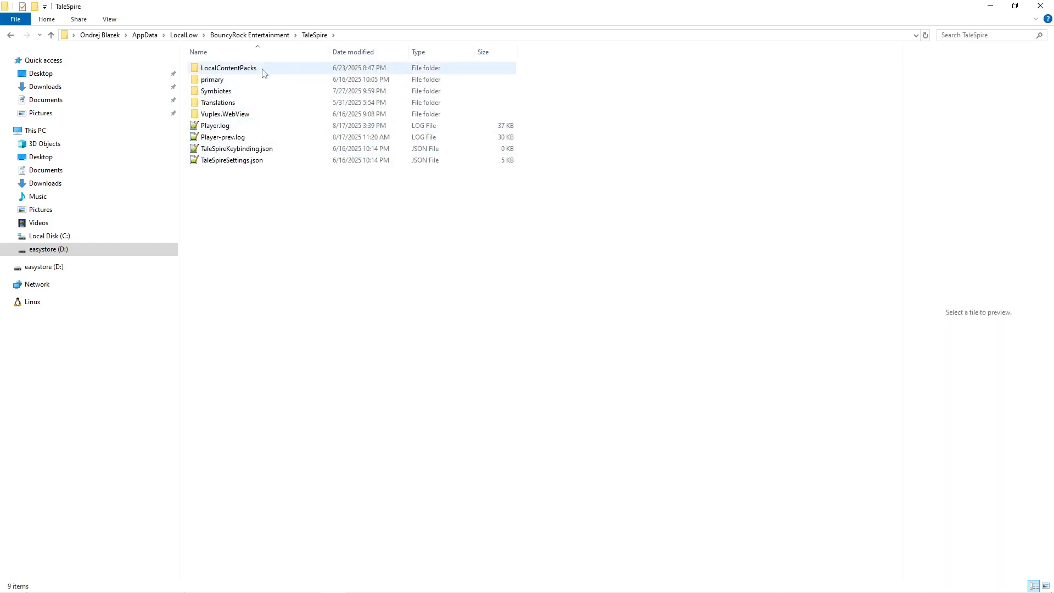
double_click(222, 72)
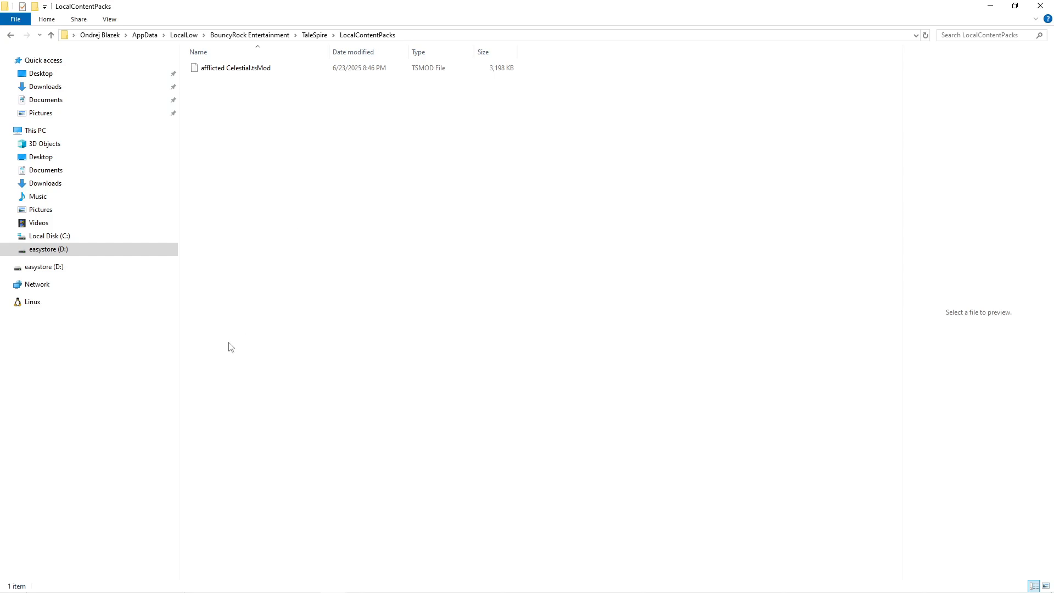
Return to the Taleweaver folder and copy the Test2.tsMod file.
click(11, 36)
click(11, 36)
click(10, 36)
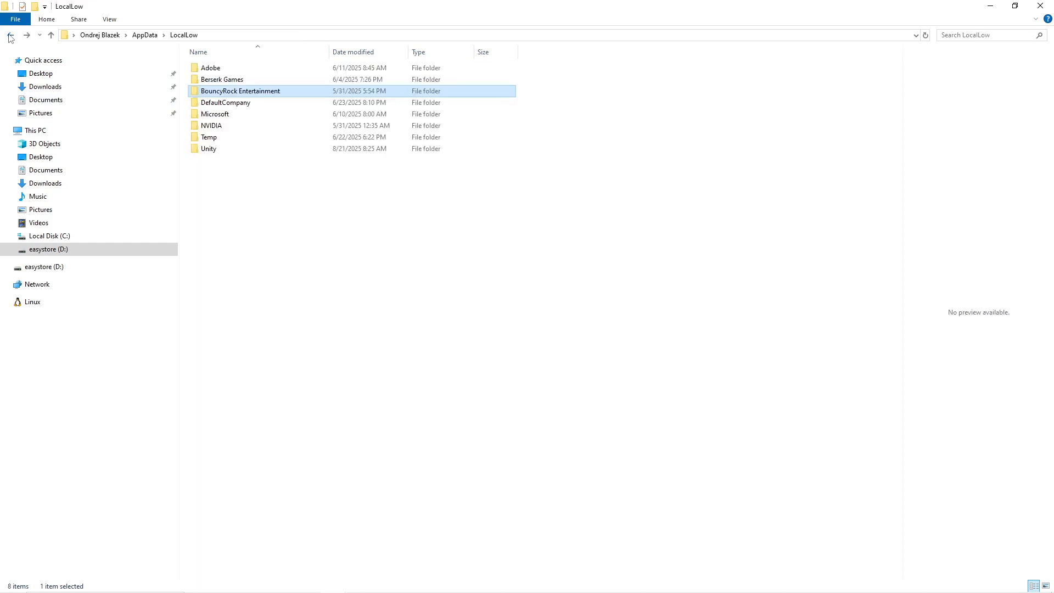
click(10, 37)
click(10, 36)
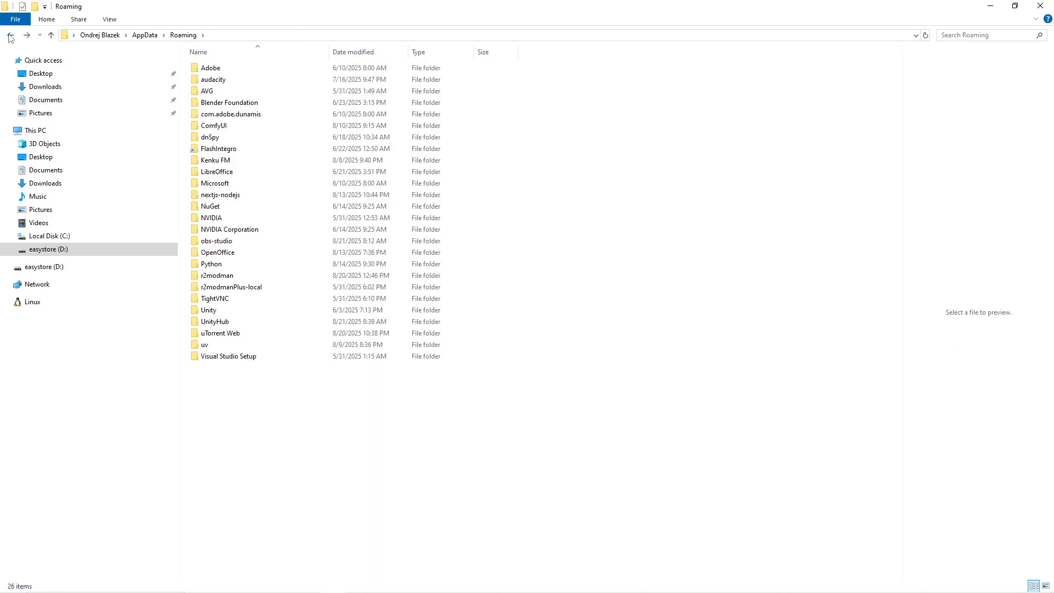
click(10, 36)
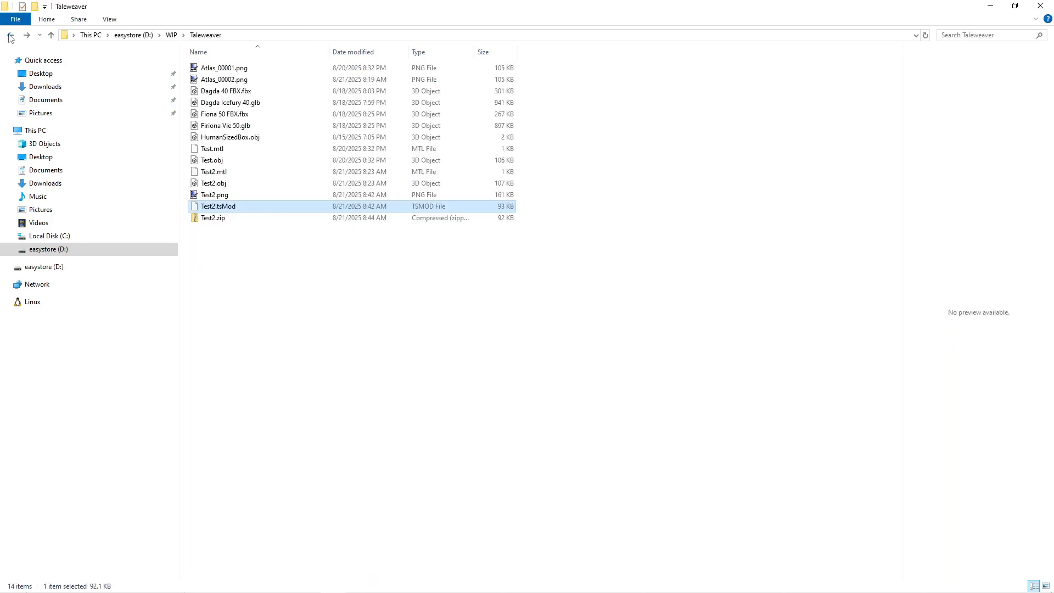
right_click(232, 209)
click(258, 306)
Paste Test2.tsMod into TaleSpire's LocalContentPacks folder.
click(28, 38)
click(28, 37)
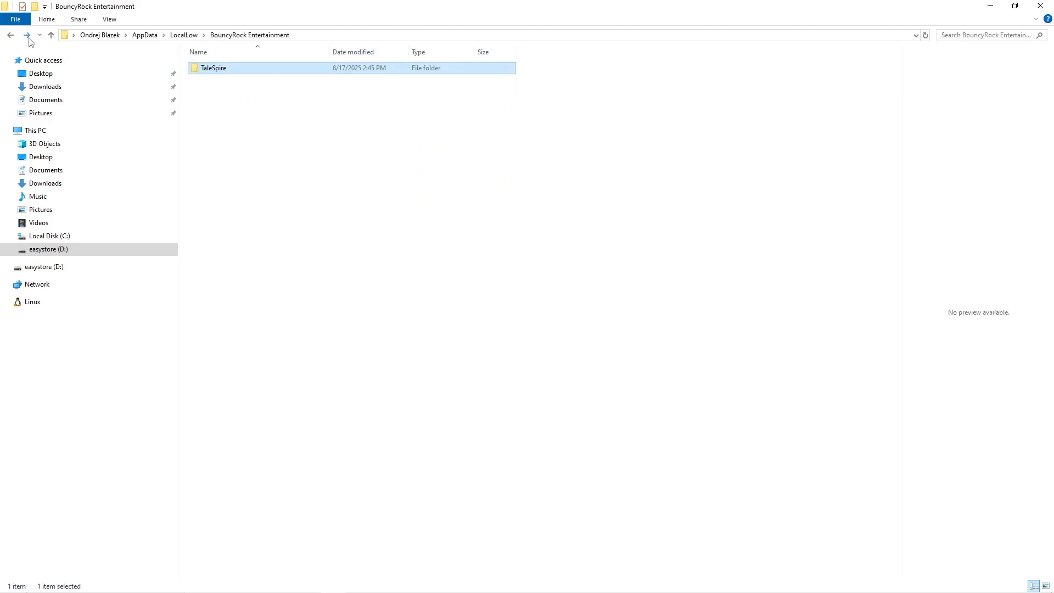
click(27, 36)
click(28, 38)
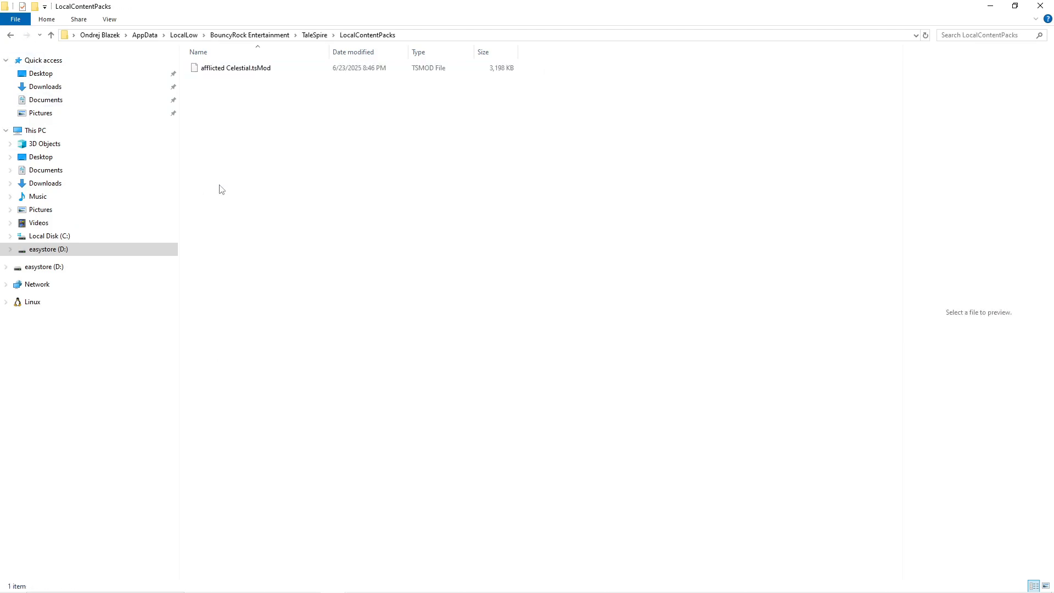
right_click(254, 162)
click(280, 239)
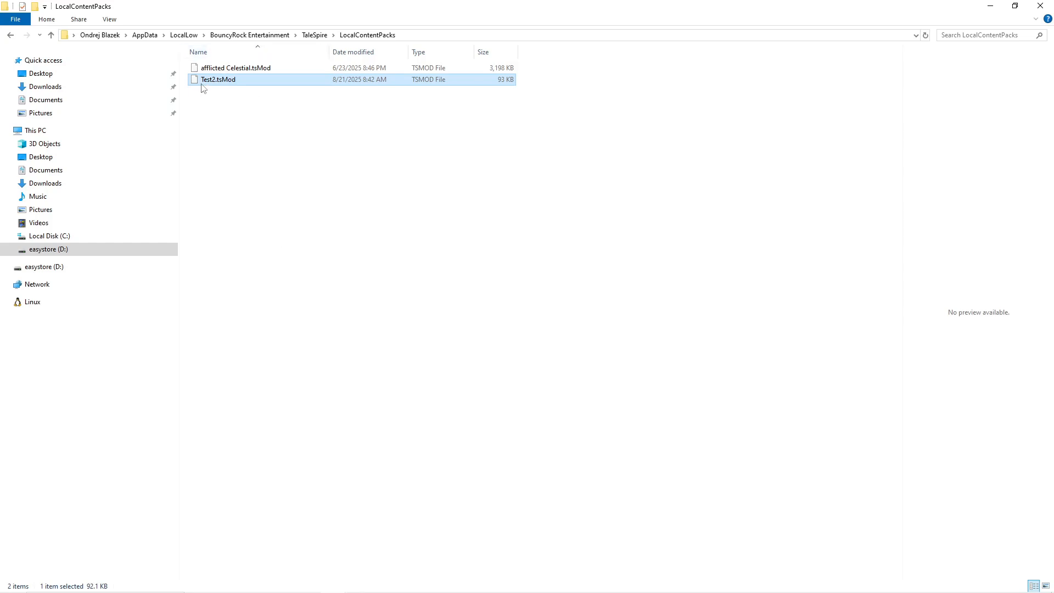
Open r2modman with the Default profile, start TaleSpire in vanilla mode, and dismiss the launch message.
mouse_move(390, 589)
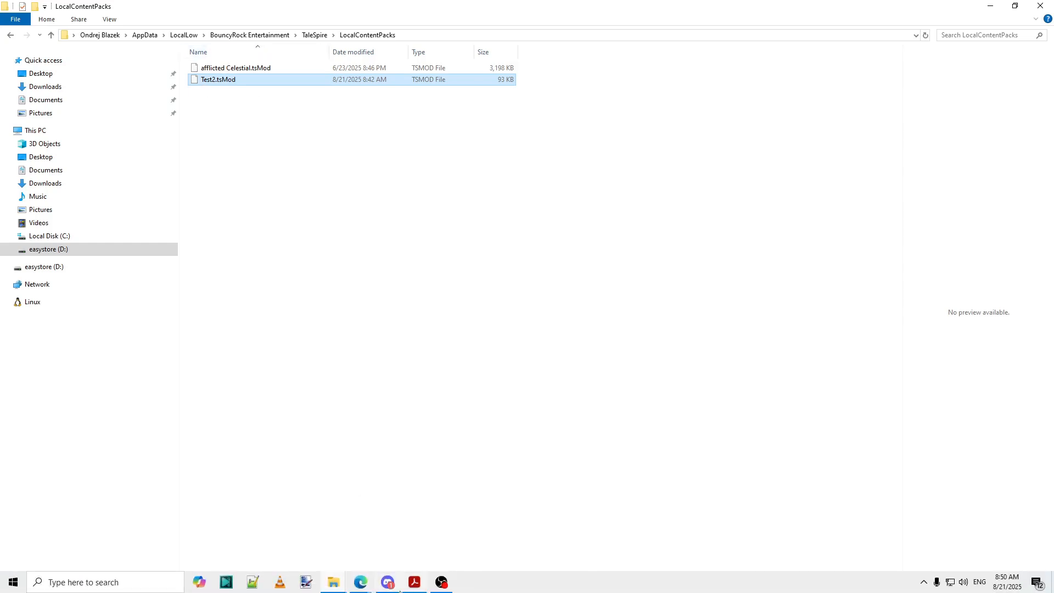
click(149, 584)
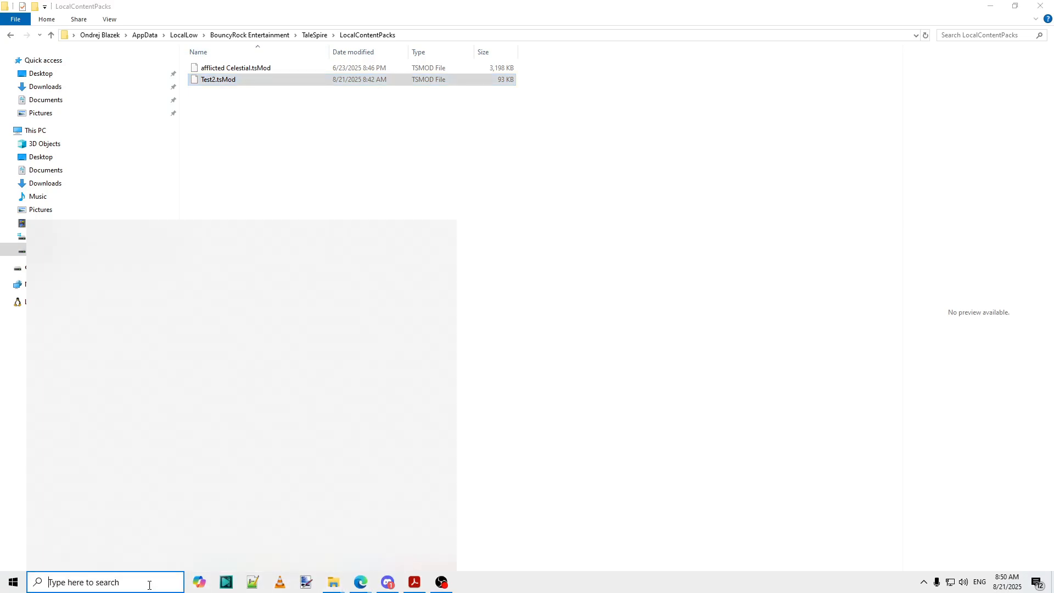
text(r2)
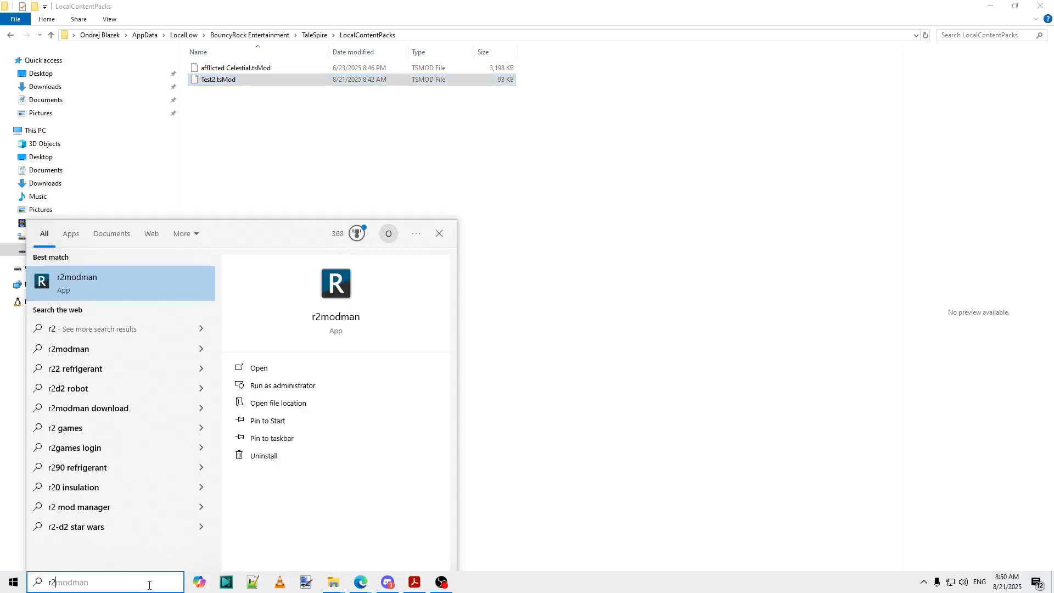
key(Return)
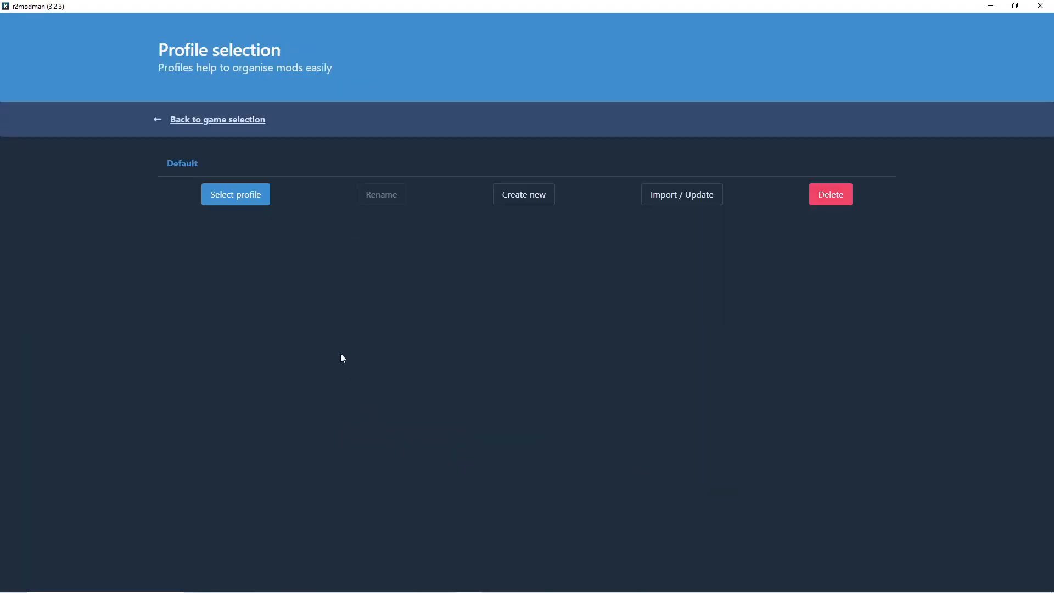
click(236, 201)
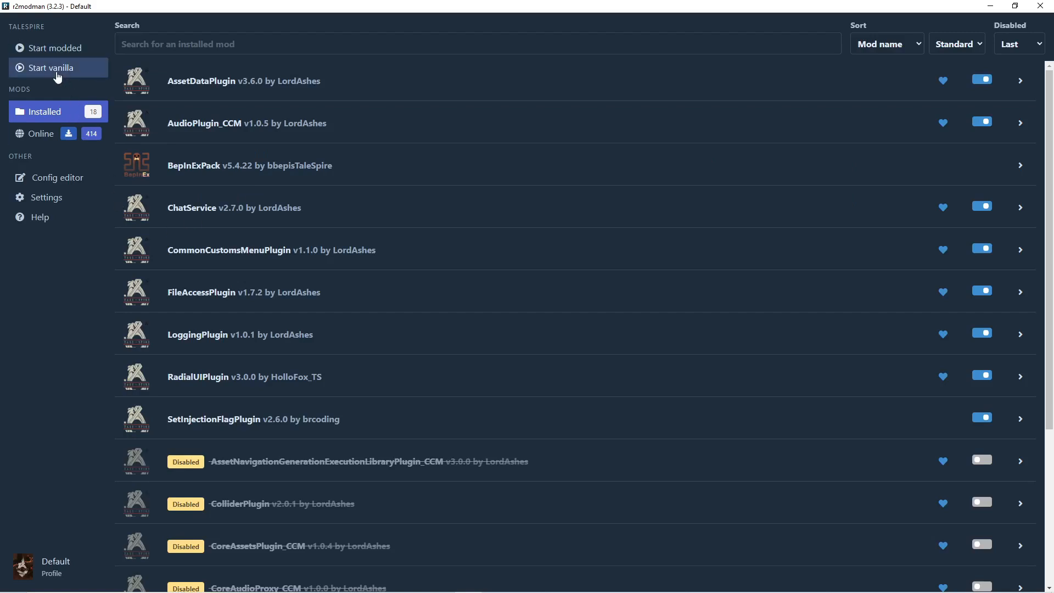
click(61, 71)
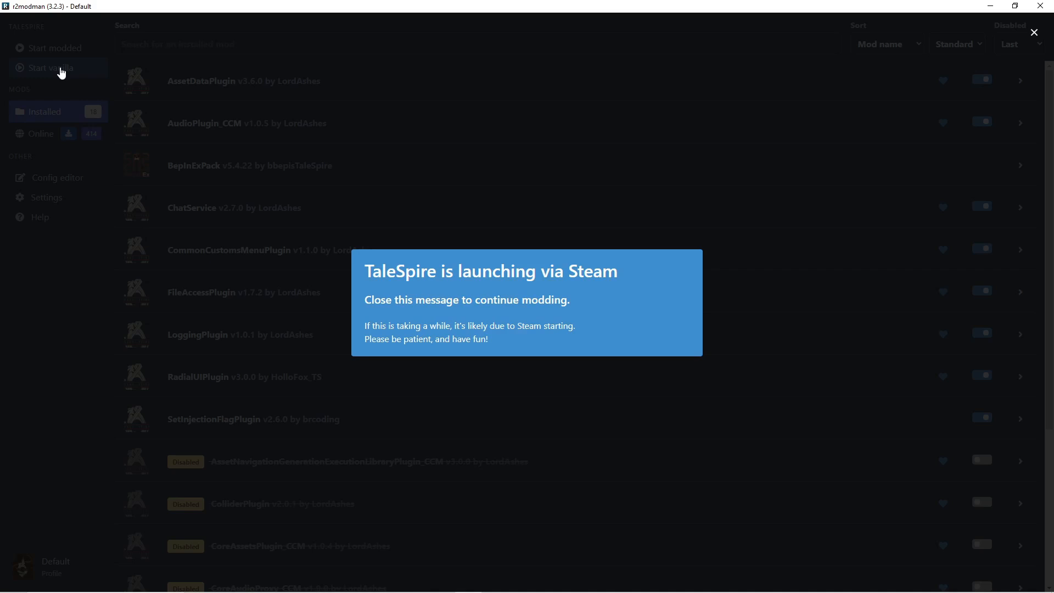
click(1036, 34)
Switch to TaleSpire and start playing the TEst1 campaign.
mouse_move(537, 583)
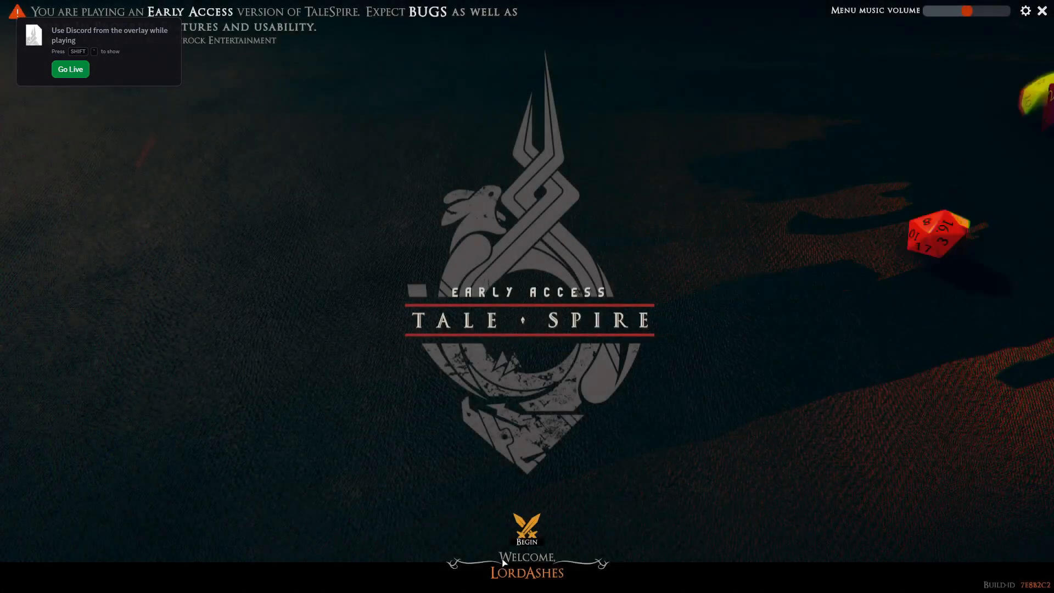
click(527, 563)
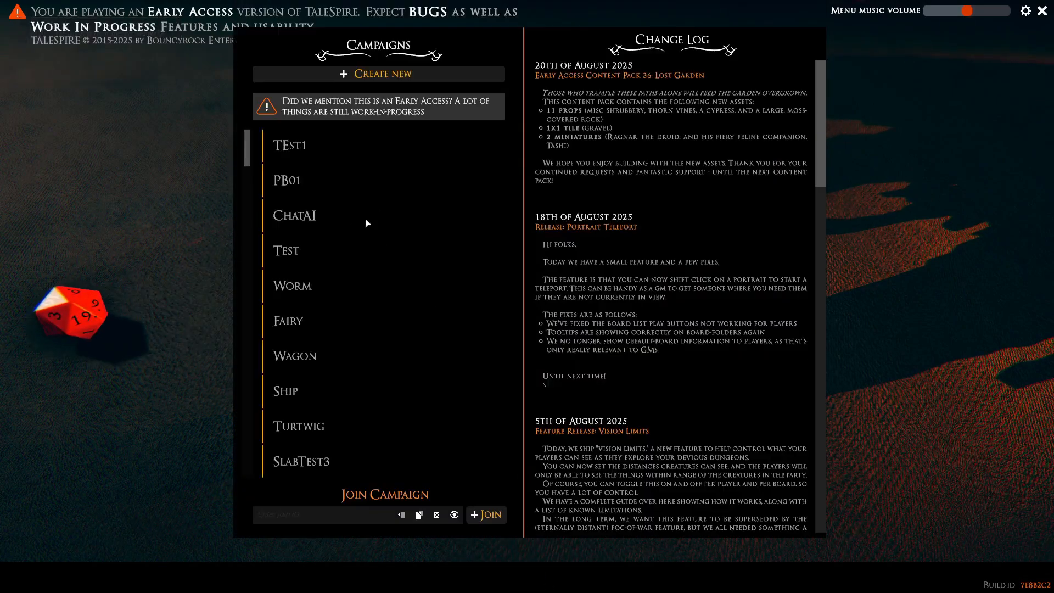
click(291, 147)
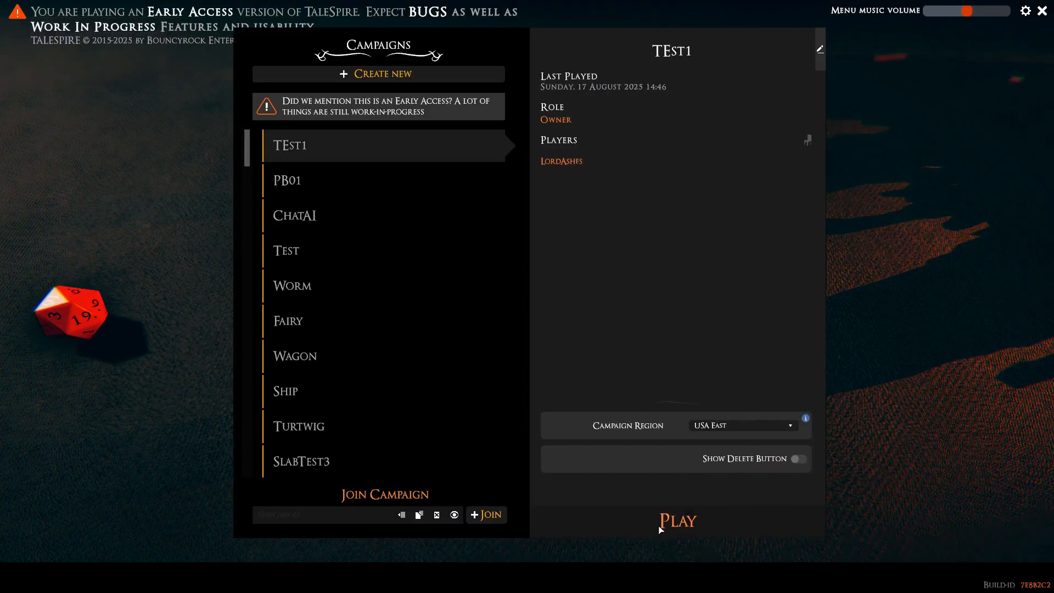
click(660, 525)
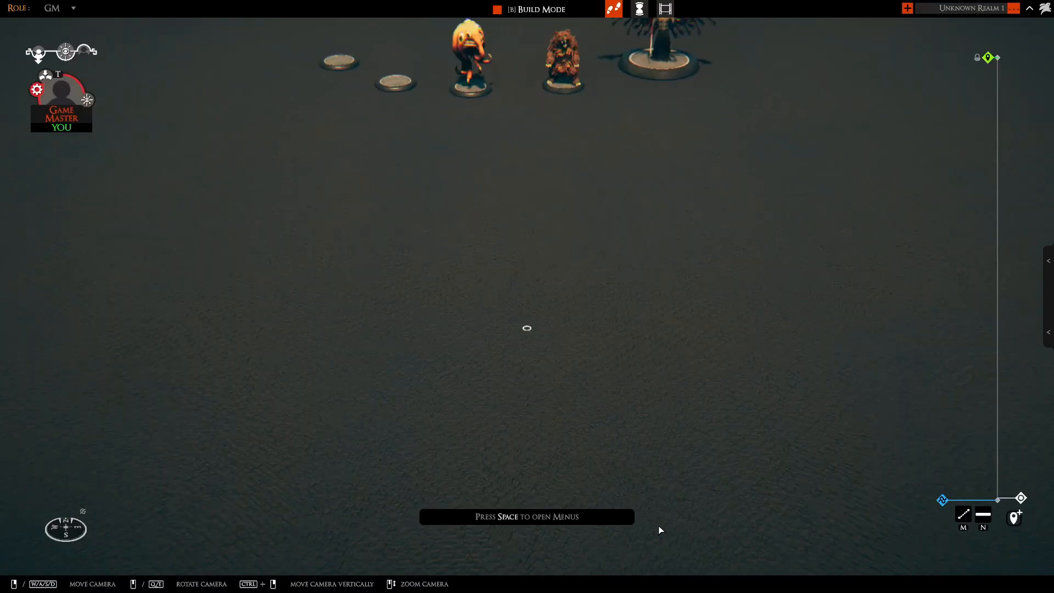
Open the build library's creature assets and show the Local category under Other.
key(space)
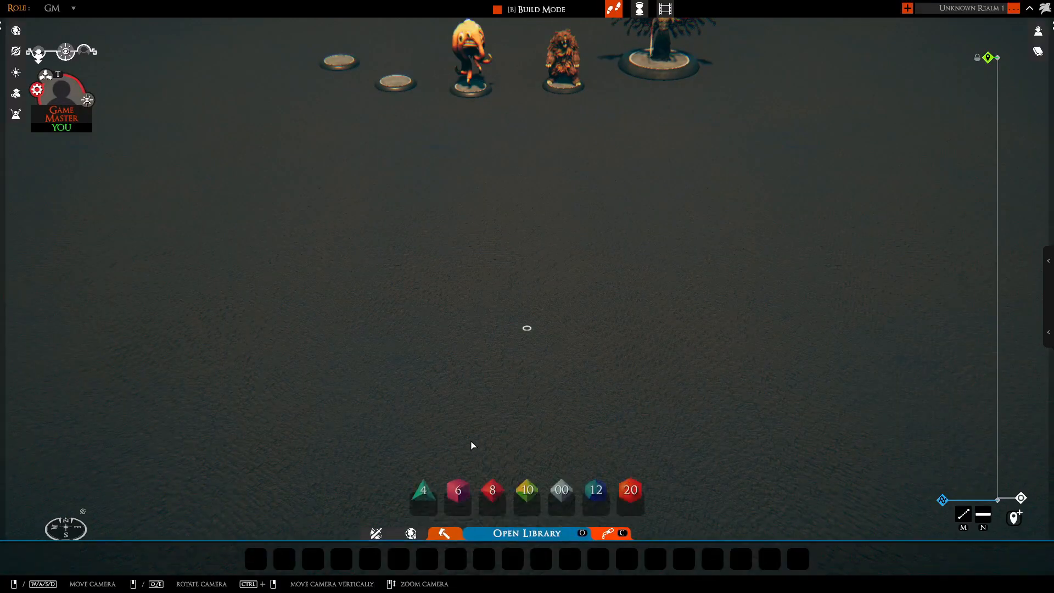
click(444, 533)
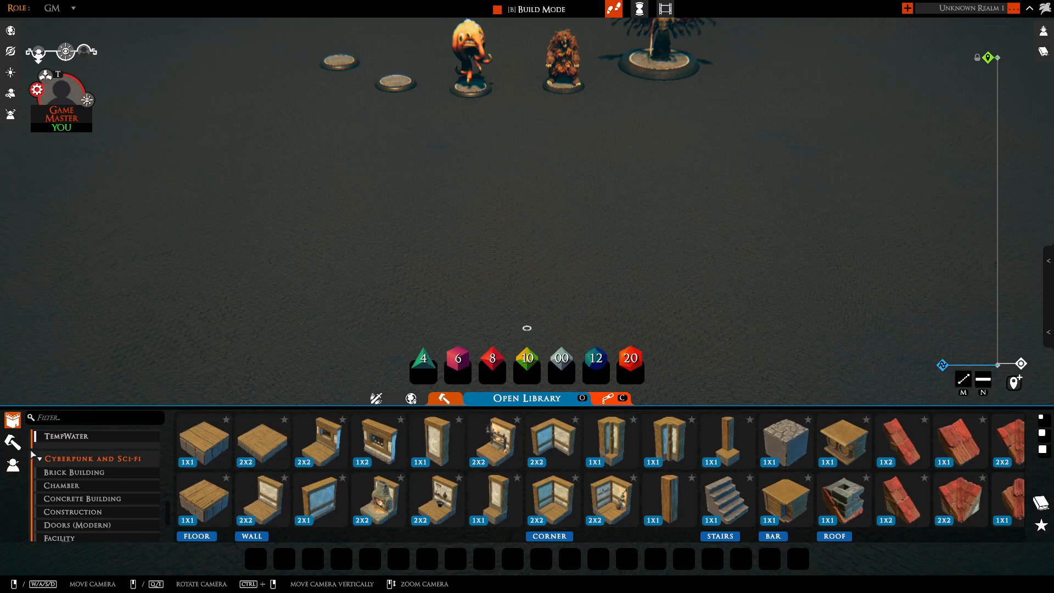
click(12, 466)
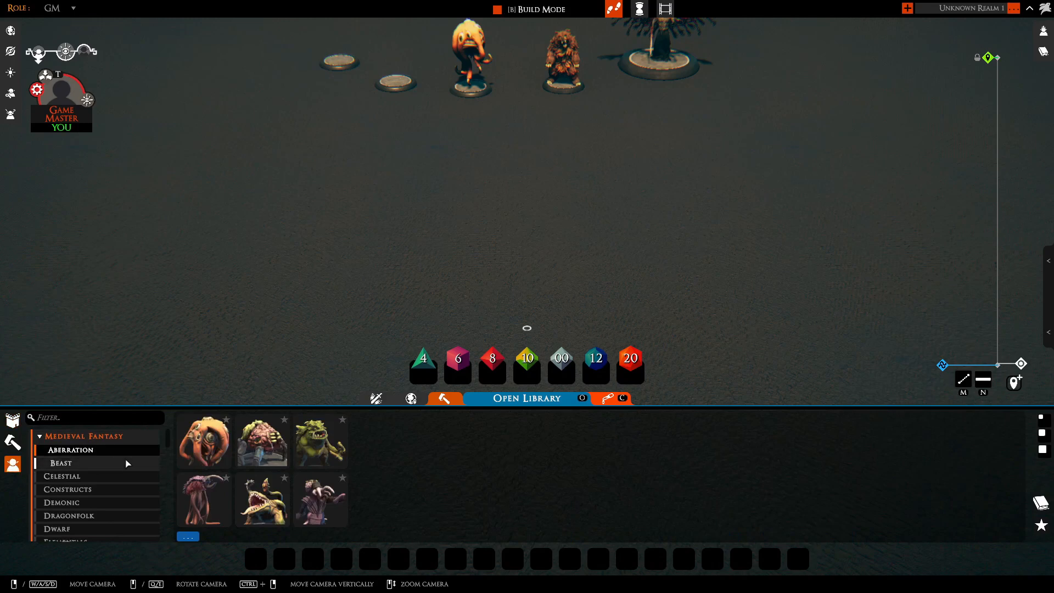
drag(168, 442, 152, 540)
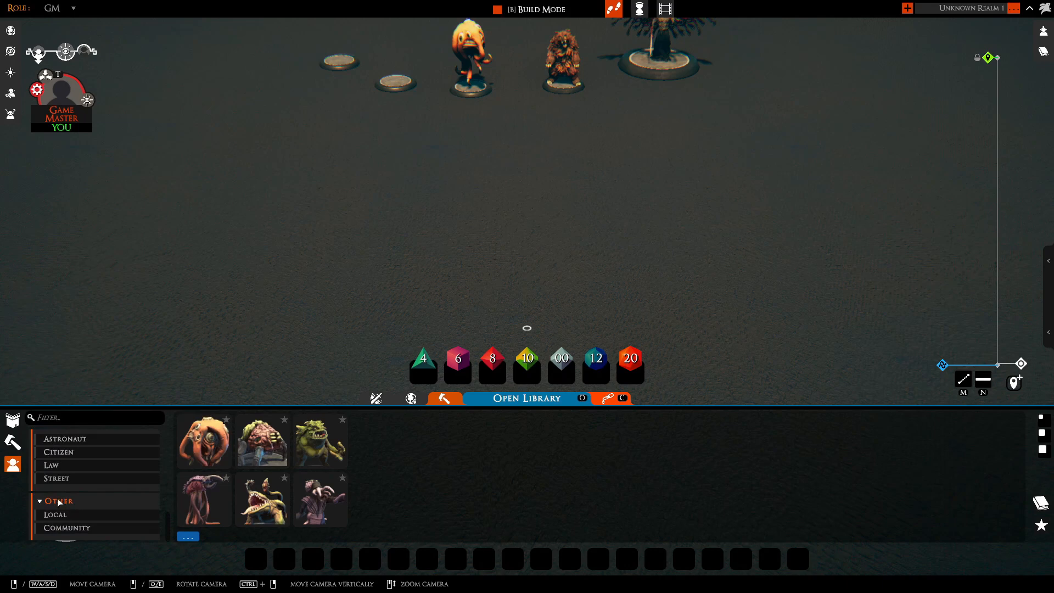
click(62, 516)
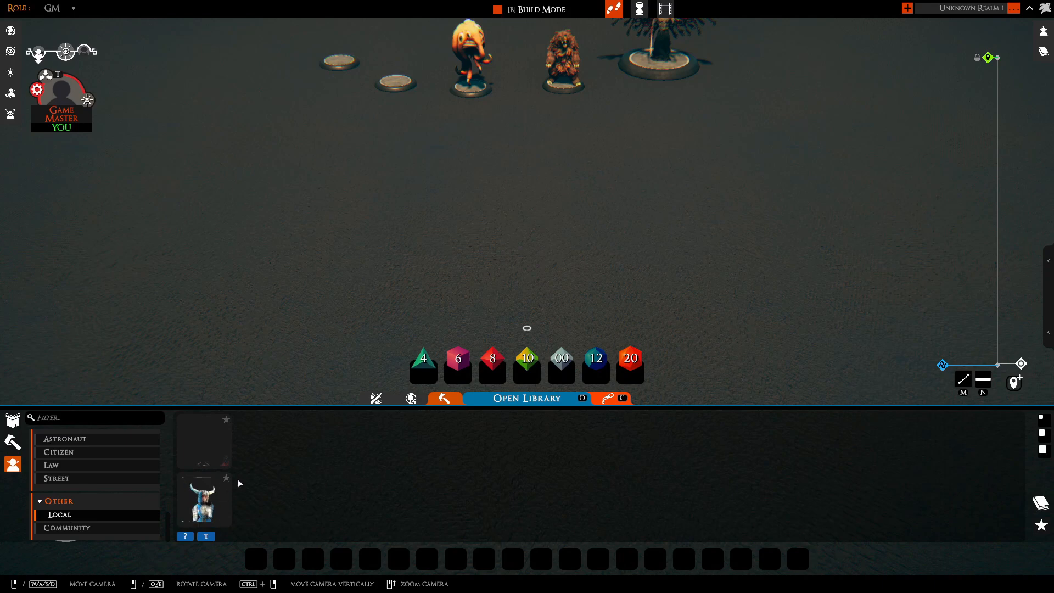
Place the horned Test2 creature from the Local category on the open ground and rotate it on its base.
click(221, 503)
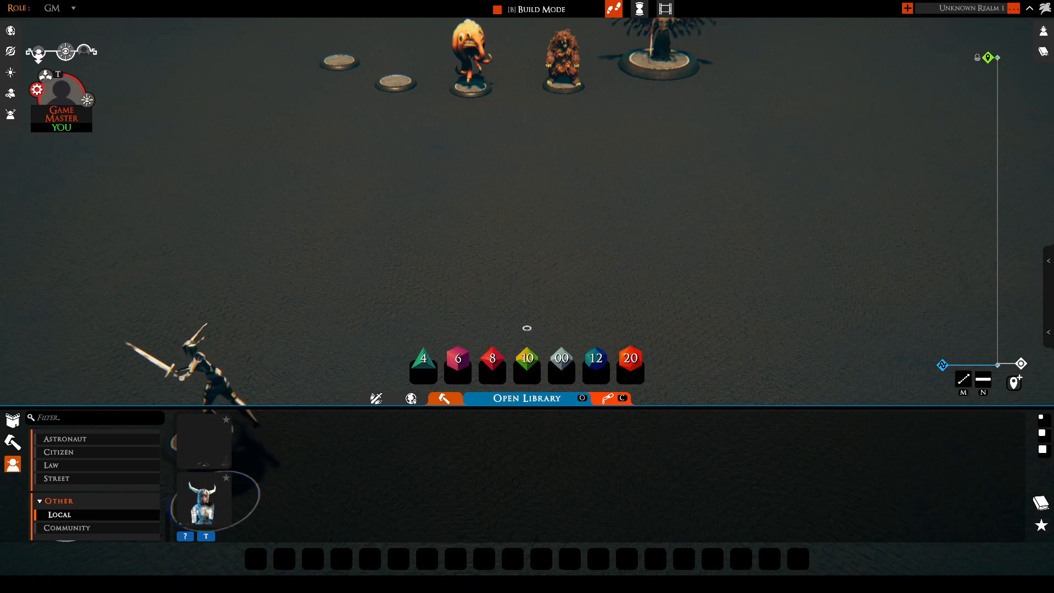
click(323, 306)
right_click(426, 333)
alt+drag(330, 315, 344, 348)
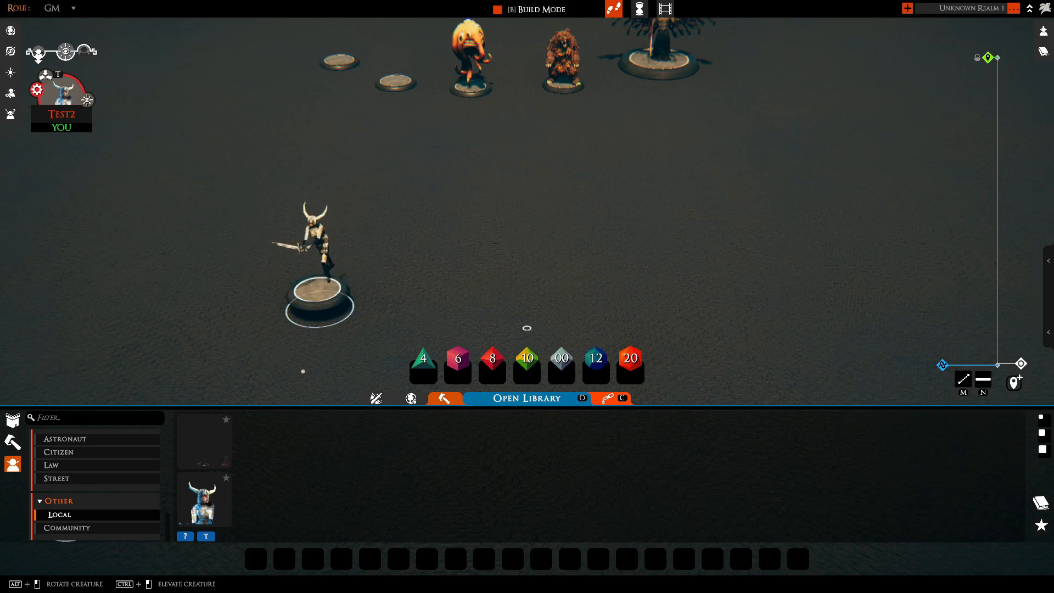
alt+drag(361, 357, 318, 300)
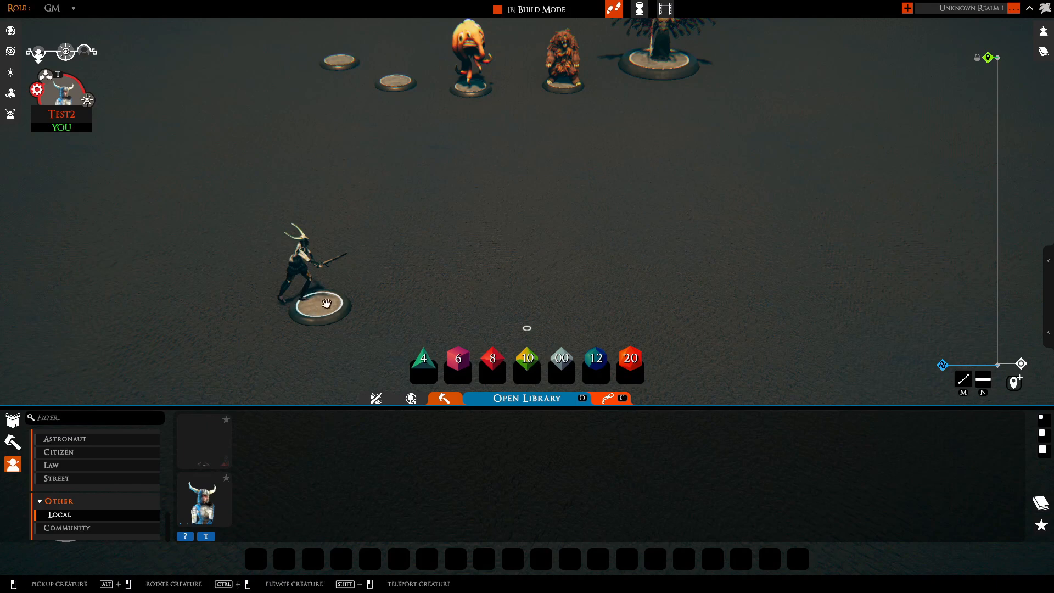
mouse_move(316, 306)
mouse_down()
mouse_move(327, 339)
mouse_move(323, 308)
mouse_up()
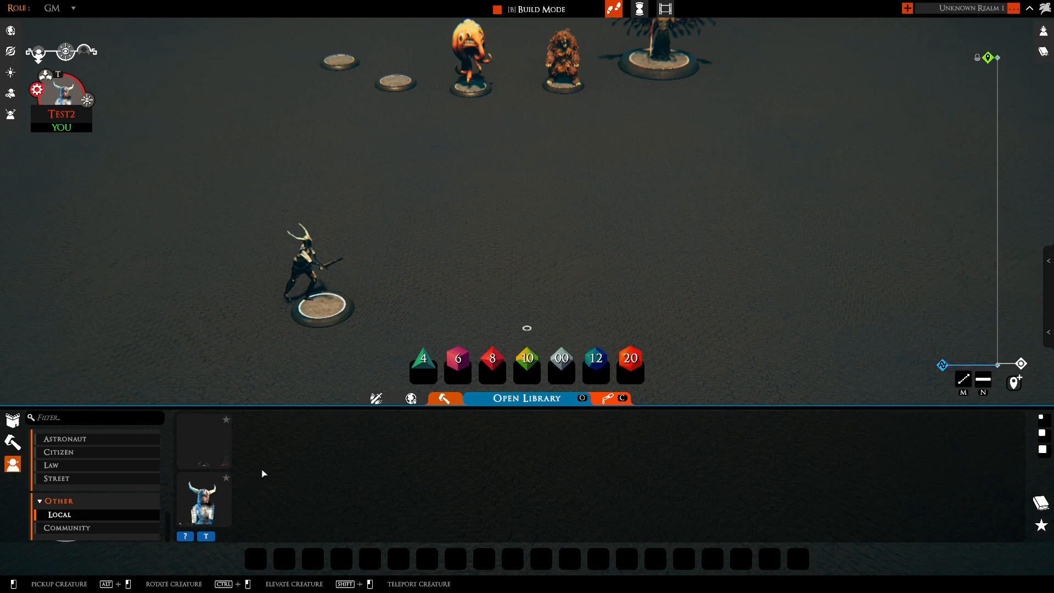
Open the online mod browser to view the creatures in the Official Repository.
key(o)
key(o)
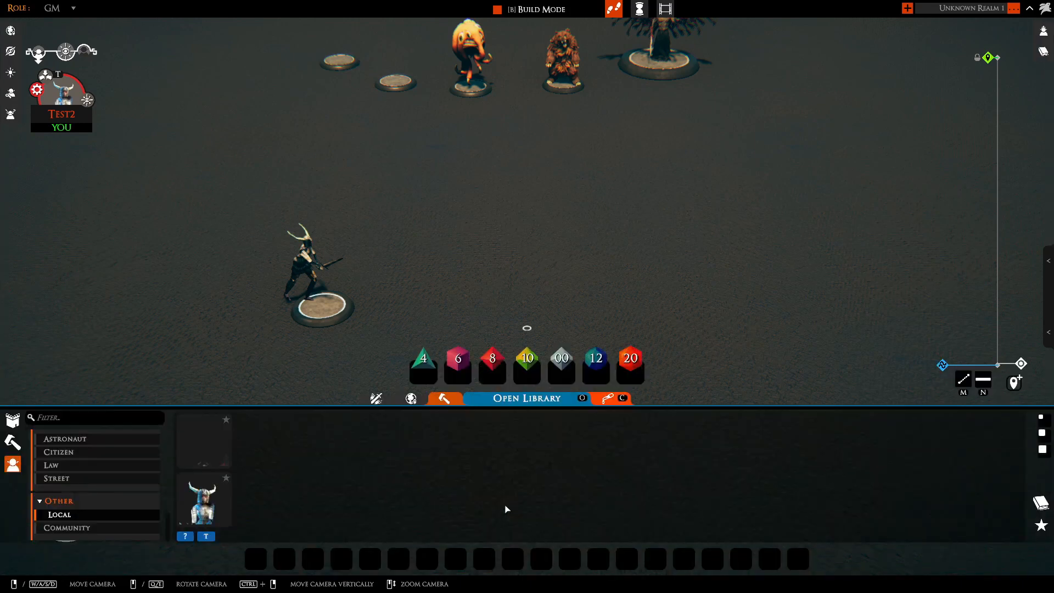
click(413, 400)
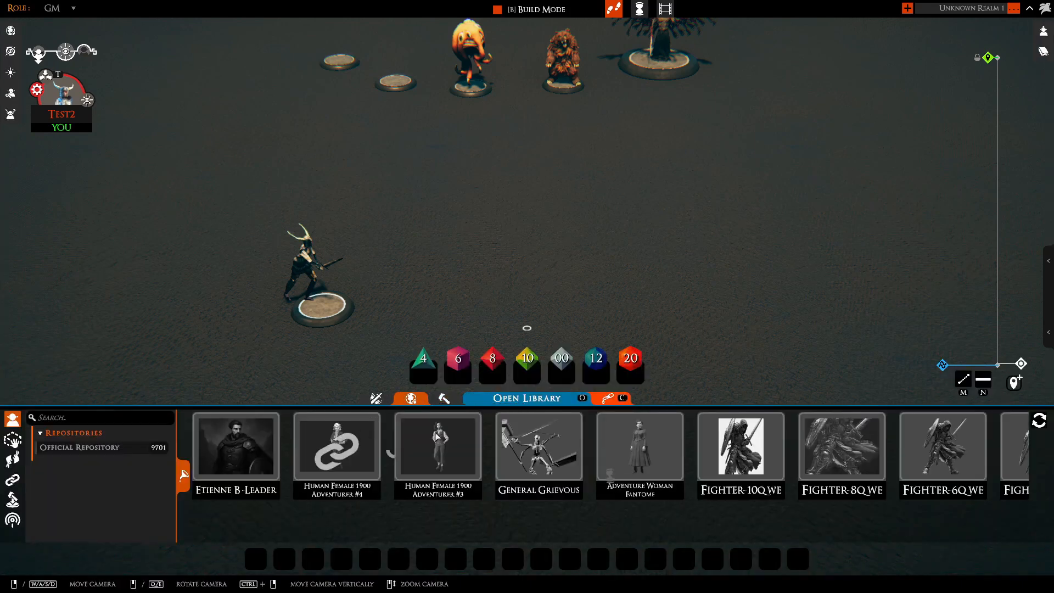
Search the Official Repository for "mage" and link the Fishfolk Mage creature to the campaign.
mouse_move(459, 433)
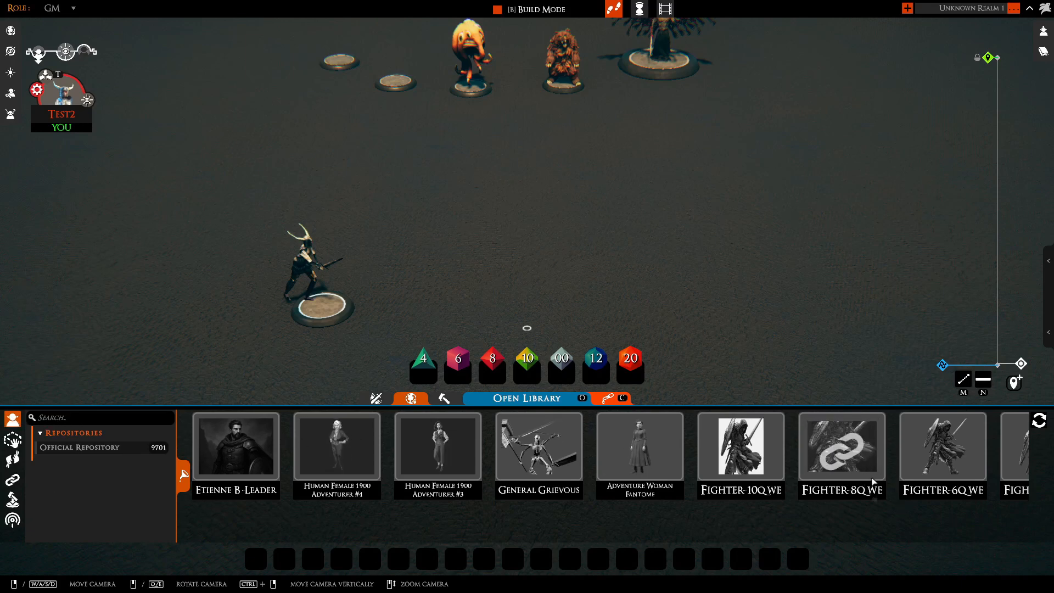
mouse_move(888, 481)
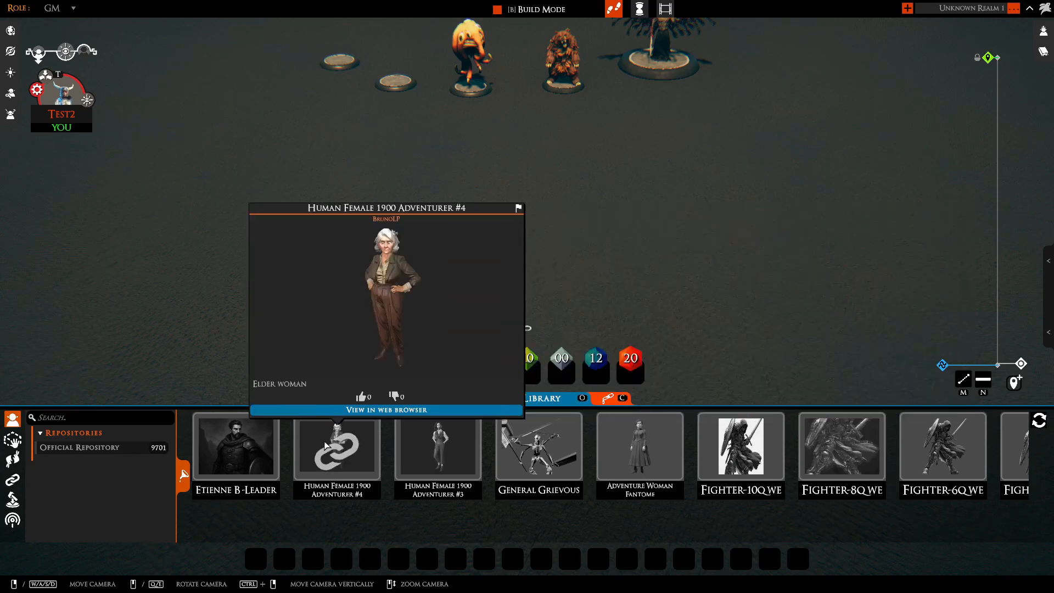
mouse_move(768, 481)
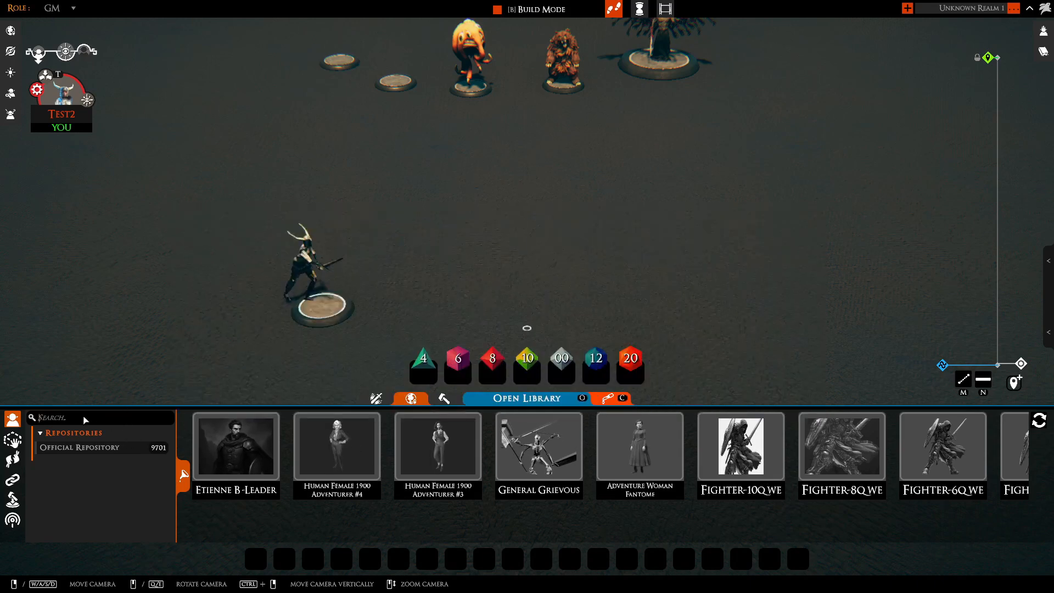
text(mage)
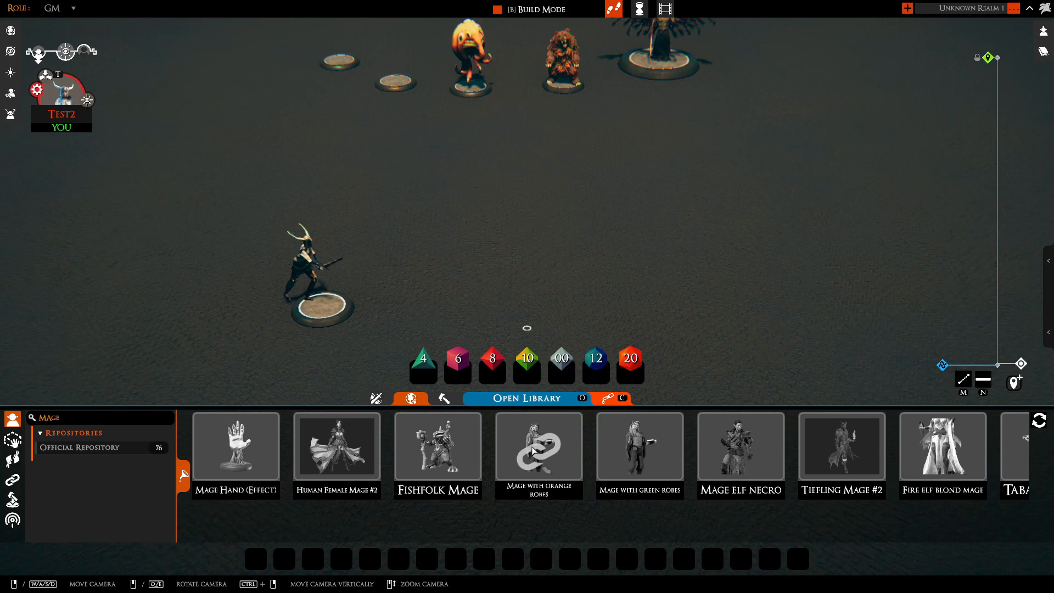
click(443, 445)
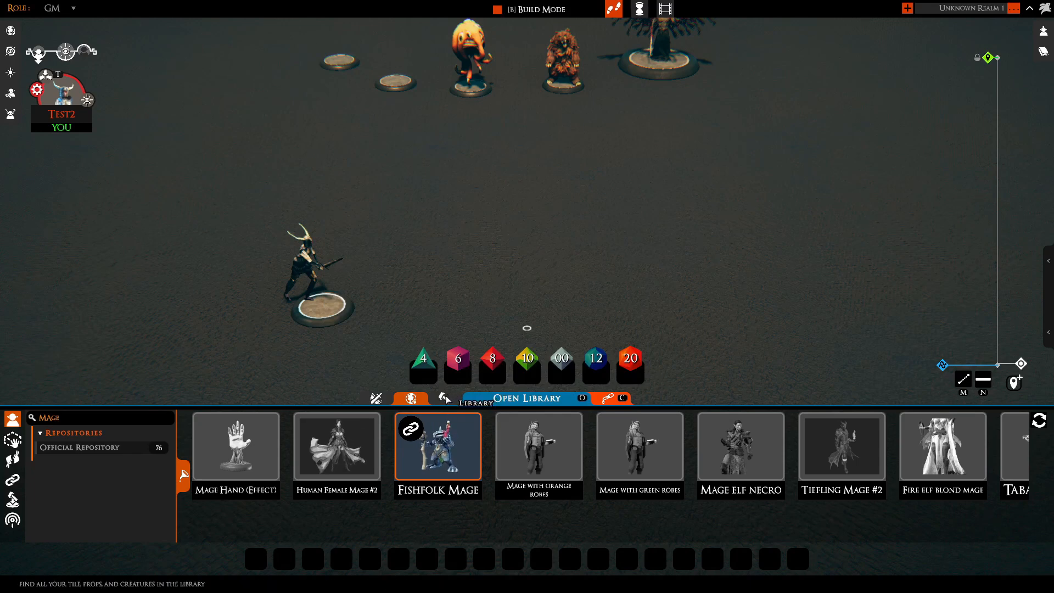
Return to the build library's creature assets and show the Community category under Other.
click(445, 399)
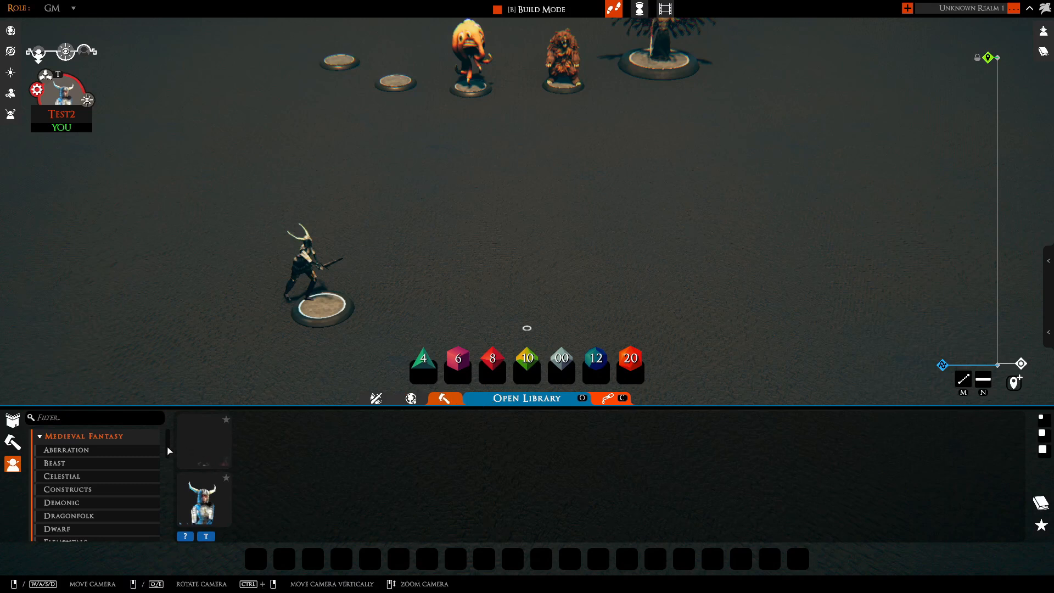
scroll(99, 510, down, 10)
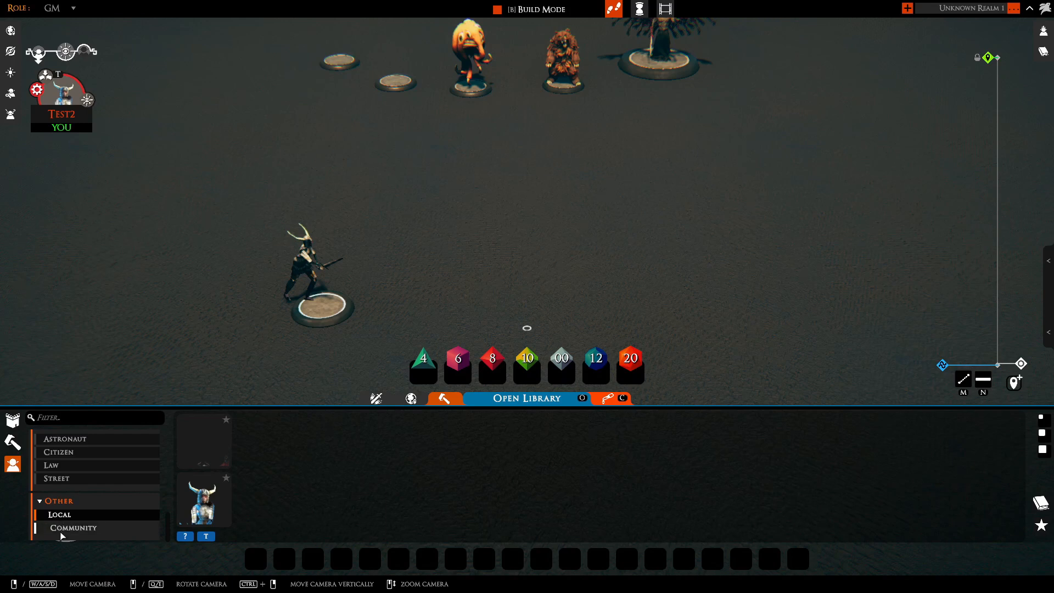
click(64, 532)
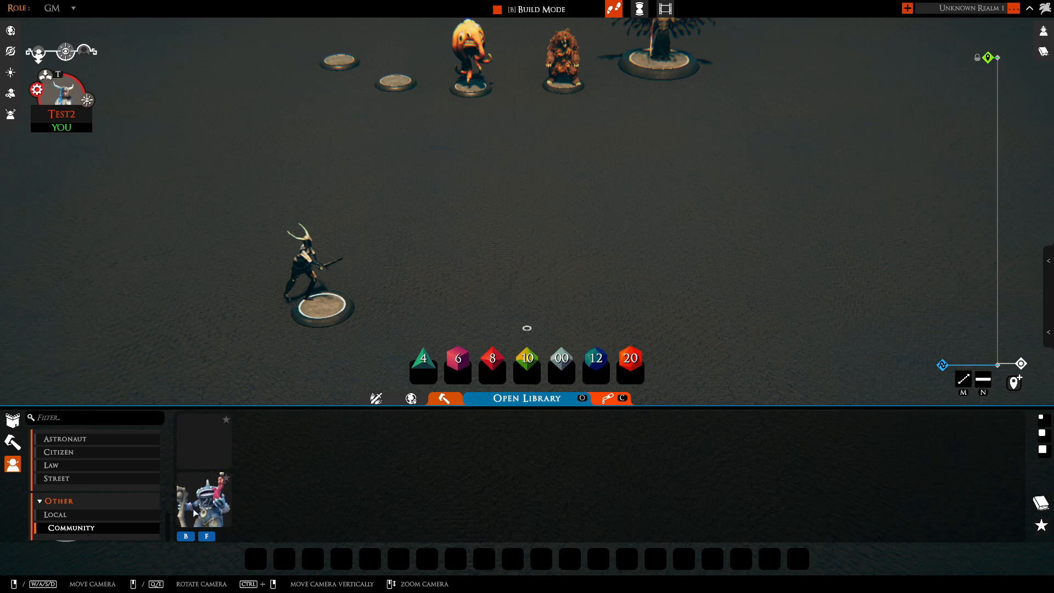
Place the Fishfolk Mage from the Community category on the ground beside the horned Test2 creature.
drag(195, 512, 432, 306)
click(432, 306)
right_click(589, 284)
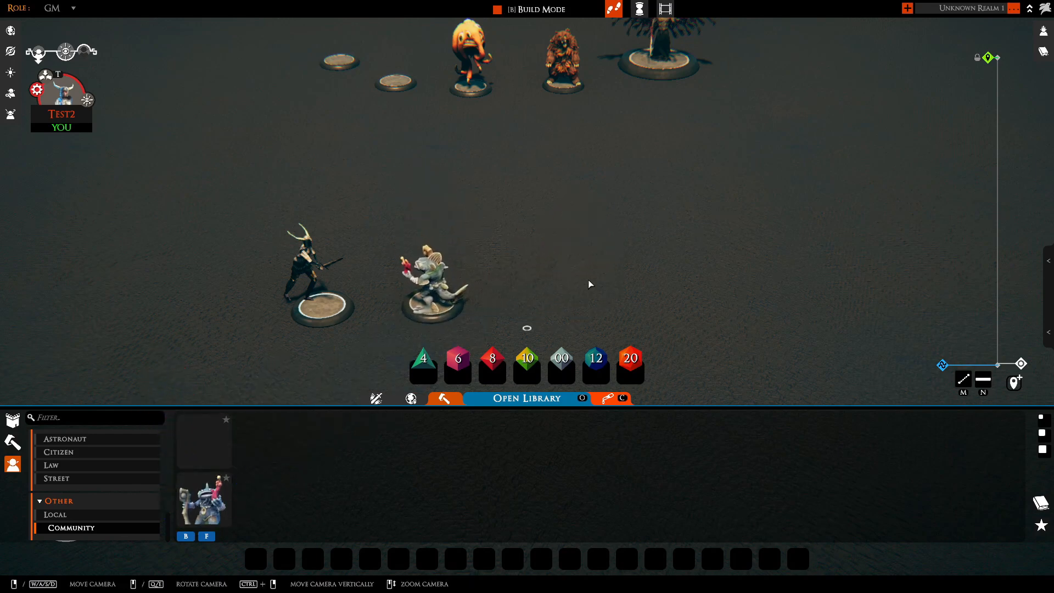